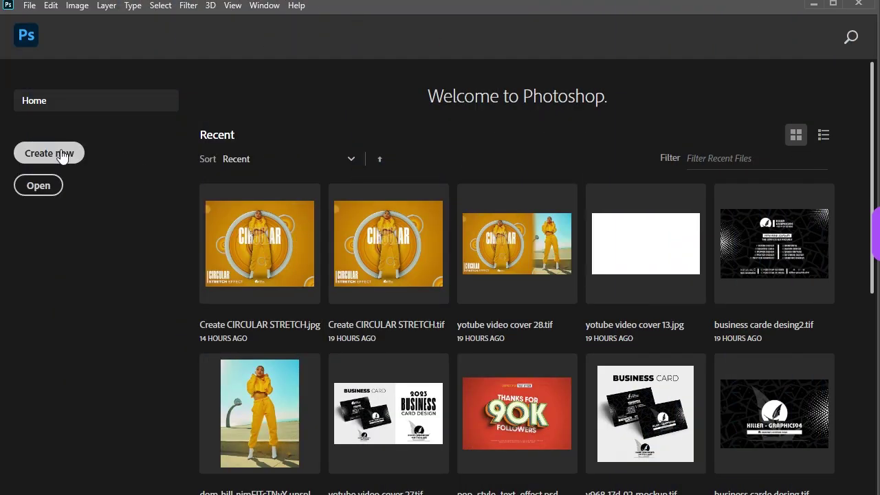
Open the New Document dialog from the Photoshop Home screen via Create new.
click(62, 154)
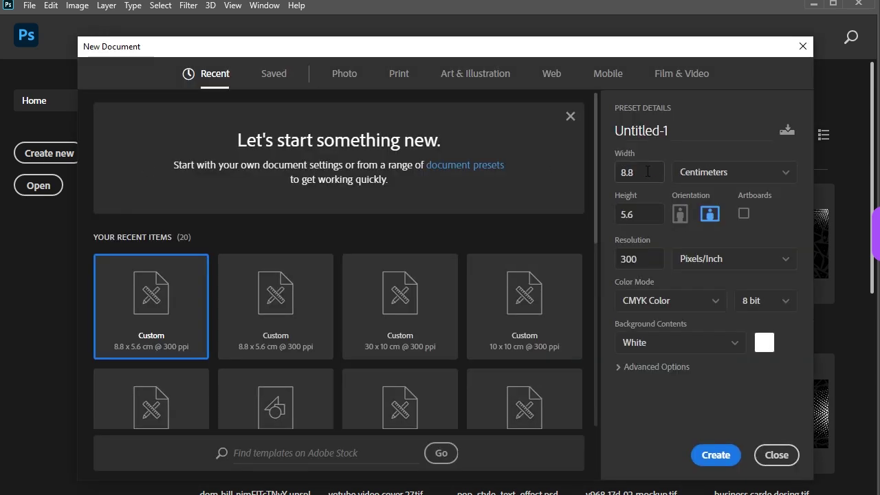
Create a 1080 × 1080 pixel document in RGB Color at 300 ppi with a white background.
click(730, 181)
click(694, 194)
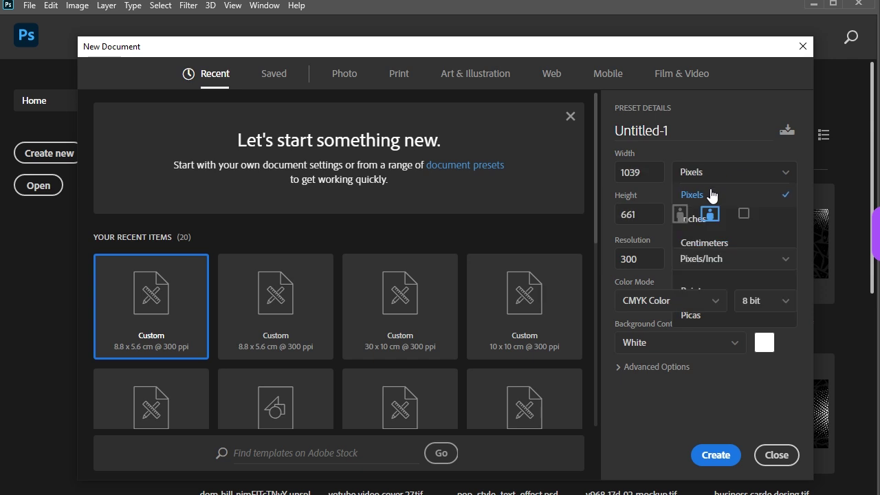
double_click(625, 172)
text(1080)
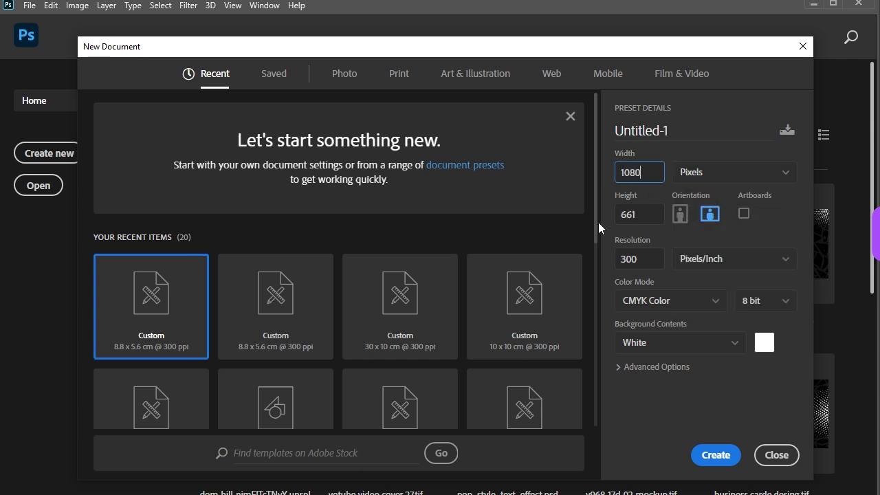
click(641, 214)
text(1080)
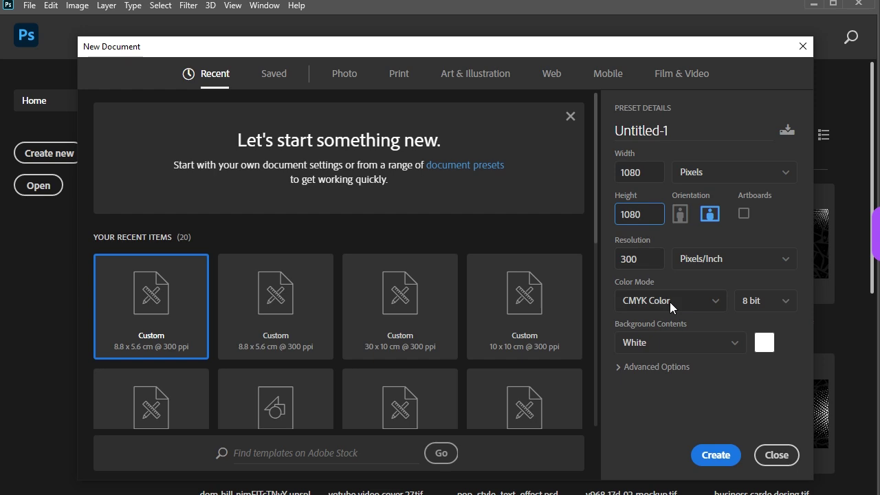
click(670, 302)
click(663, 369)
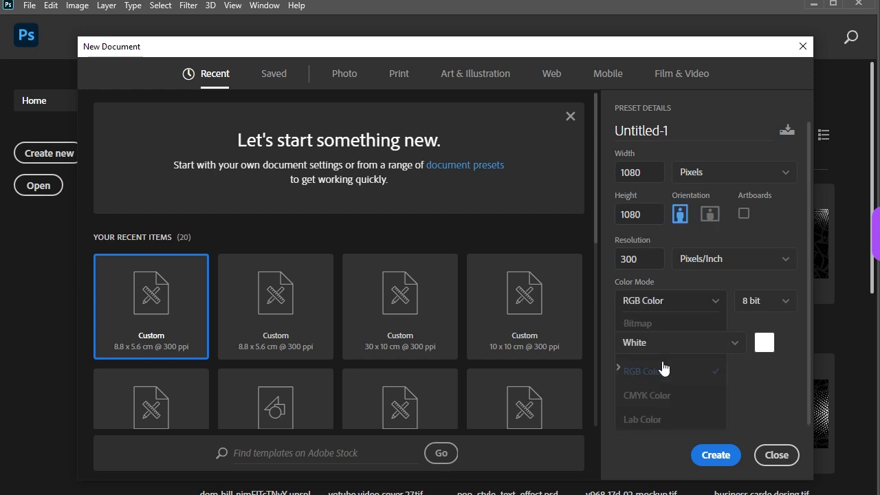
click(712, 455)
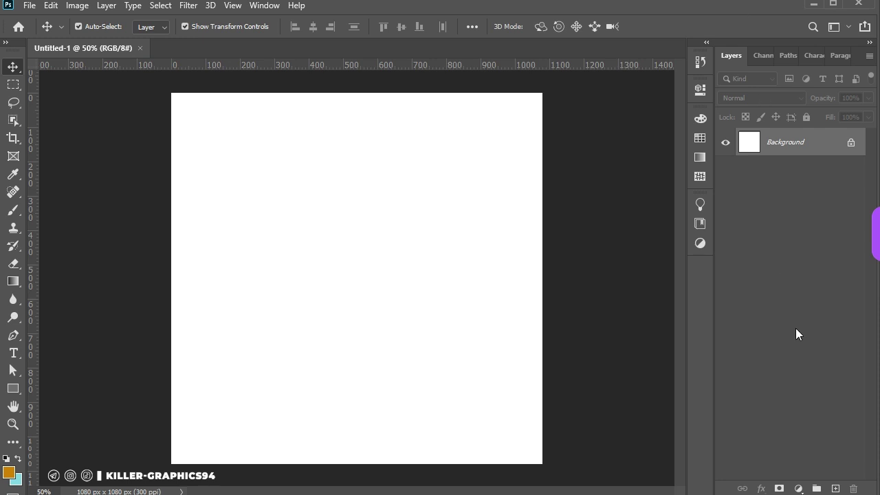
Add a Solid Color fill layer in orange f6a61d, then change it to brighter ffa305.
click(799, 488)
click(809, 246)
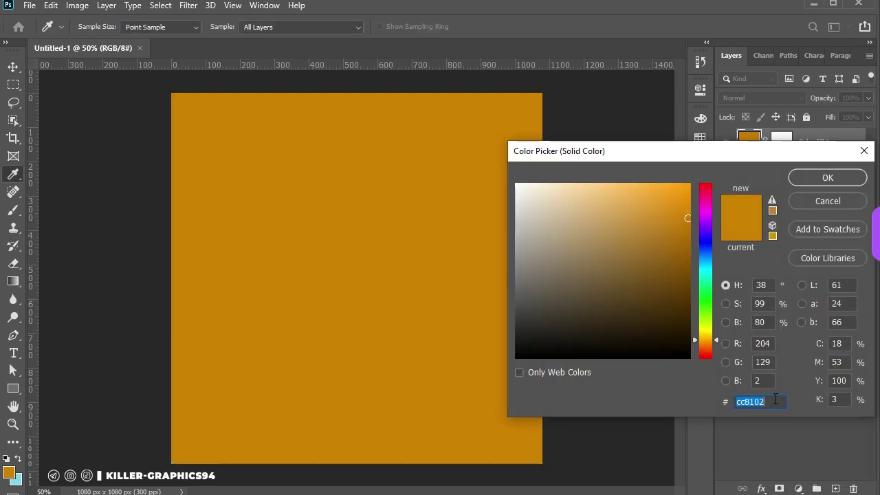
text(f6a)
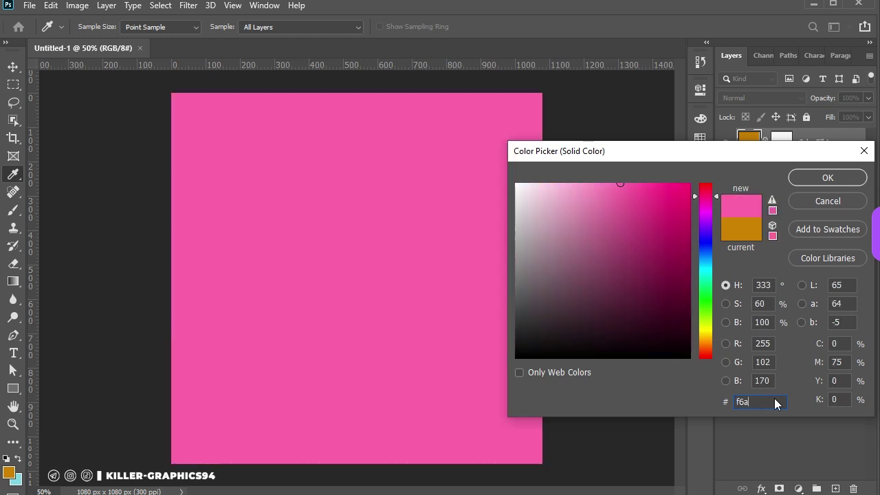
text(61)
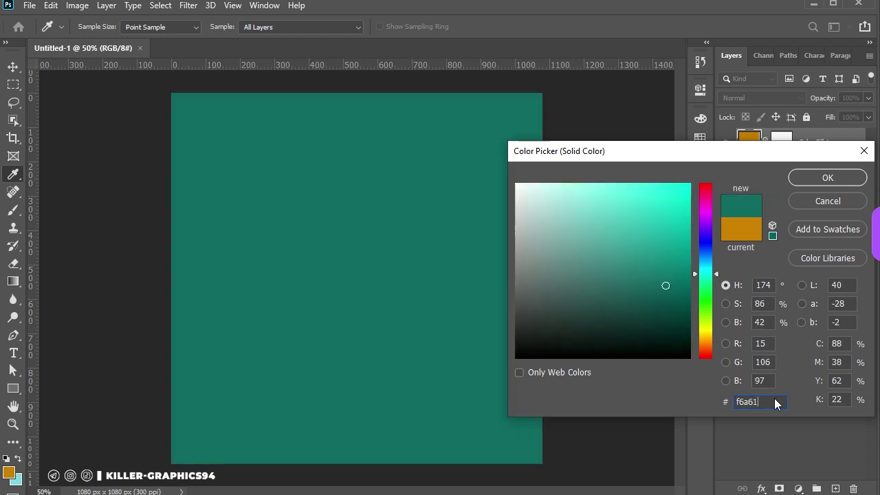
text(d)
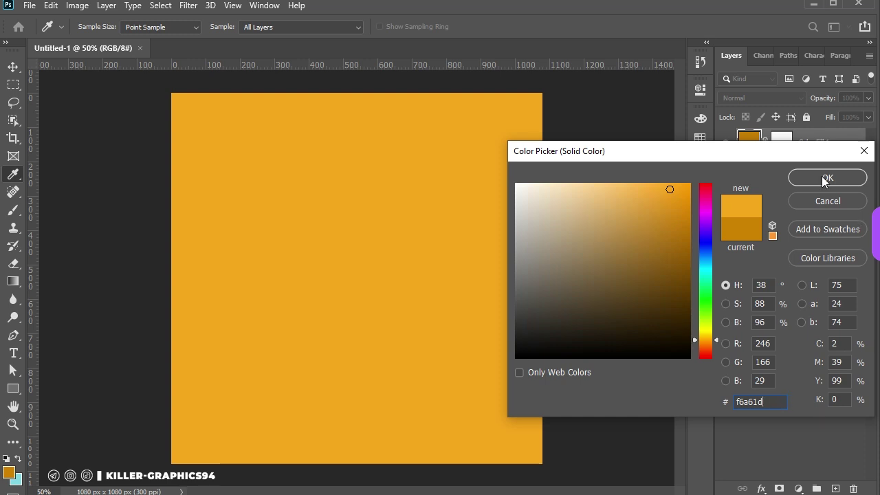
click(823, 178)
double_click(749, 140)
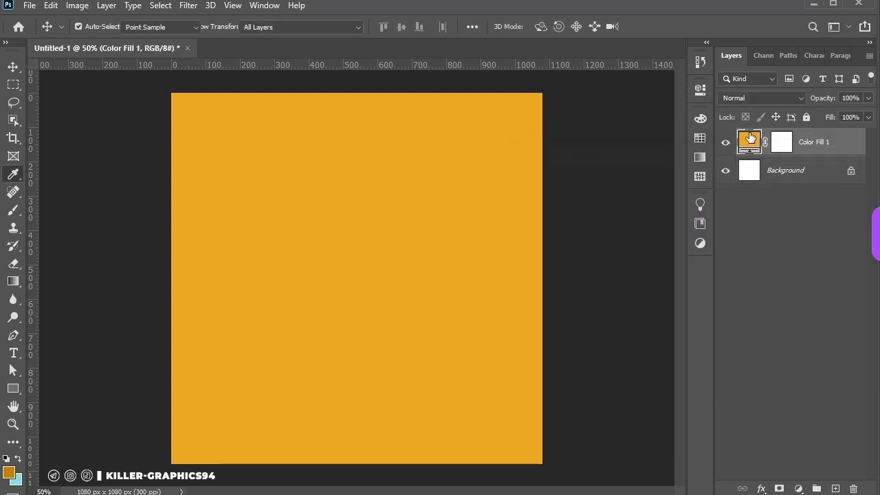
mouse_move(670, 188)
mouse_down()
mouse_move(666, 198)
mouse_move(661, 183)
mouse_move(686, 183)
mouse_up()
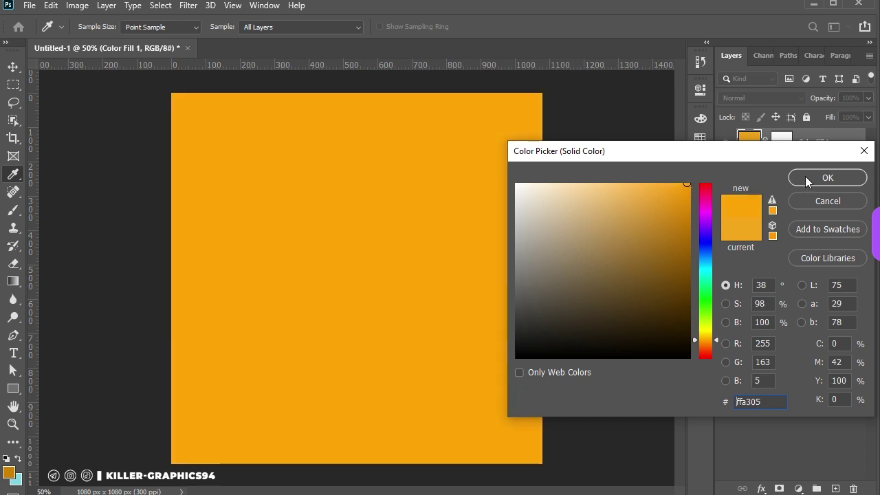
click(805, 177)
Add a new empty layer above the fill and set the foreground colour to fbde90.
click(833, 487)
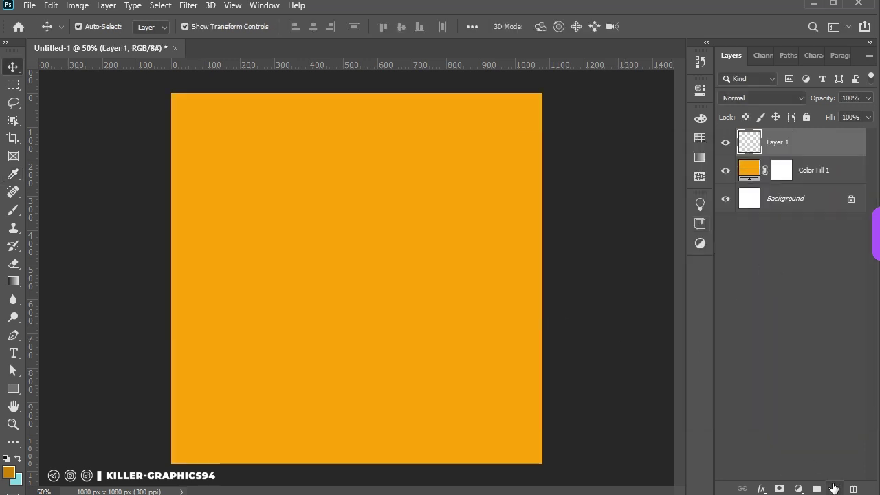
click(13, 210)
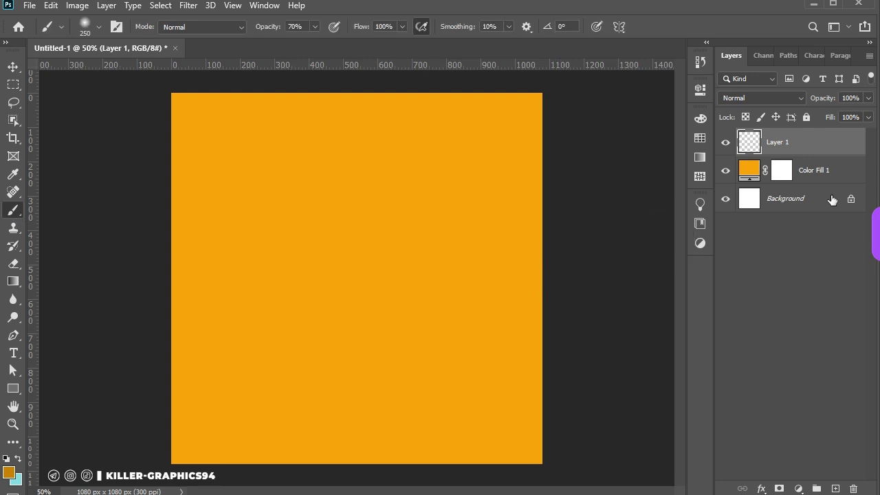
key(i)
click(8, 472)
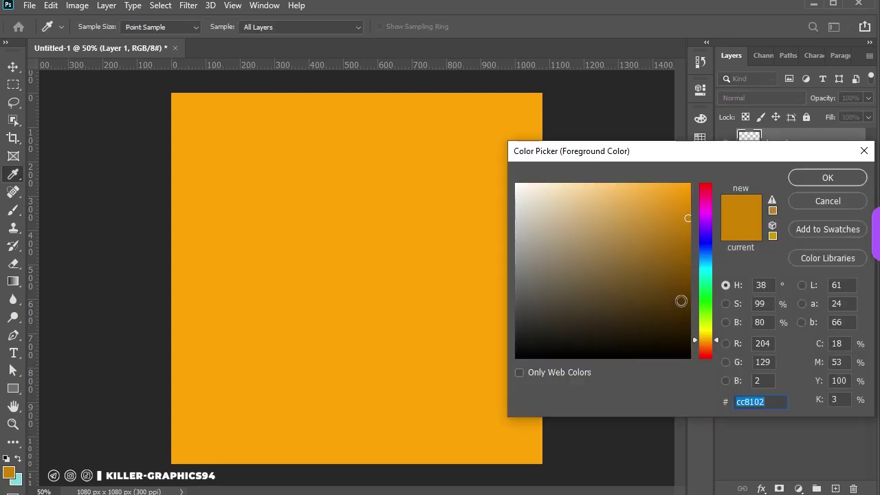
text(fb)
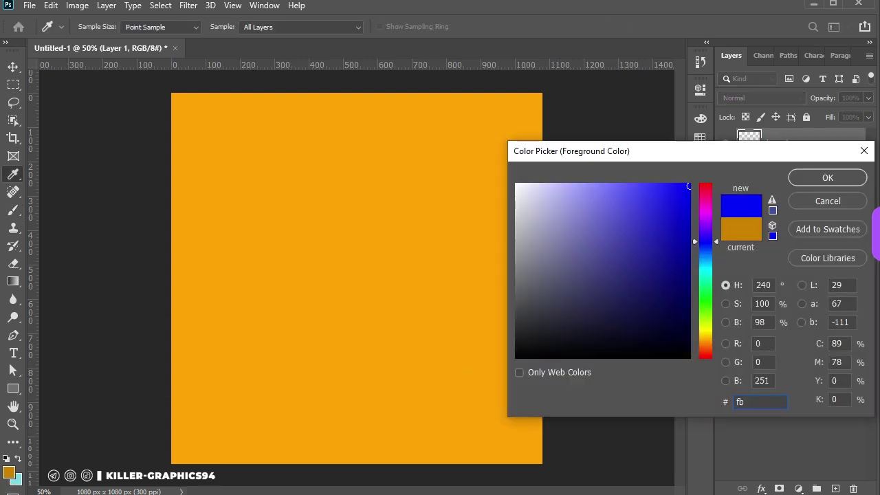
text(de)
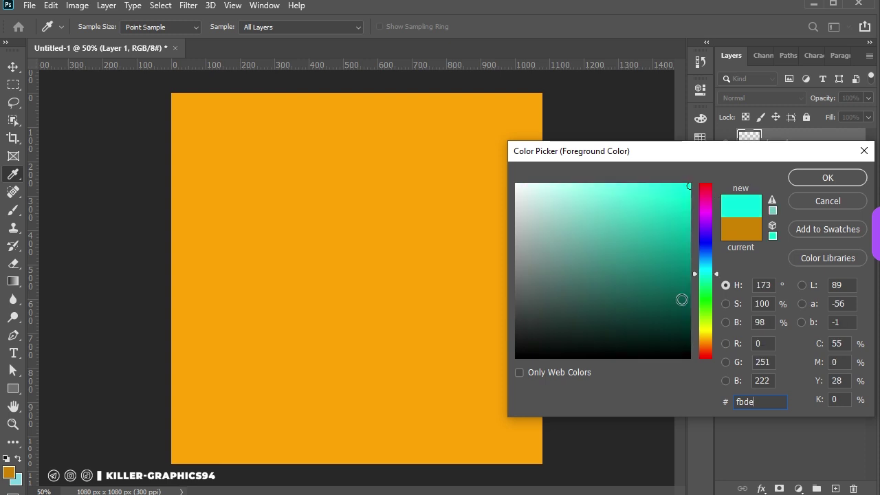
text(90)
click(825, 178)
Set up a soft round brush at 100% opacity and about 1100 px size.
key(b)
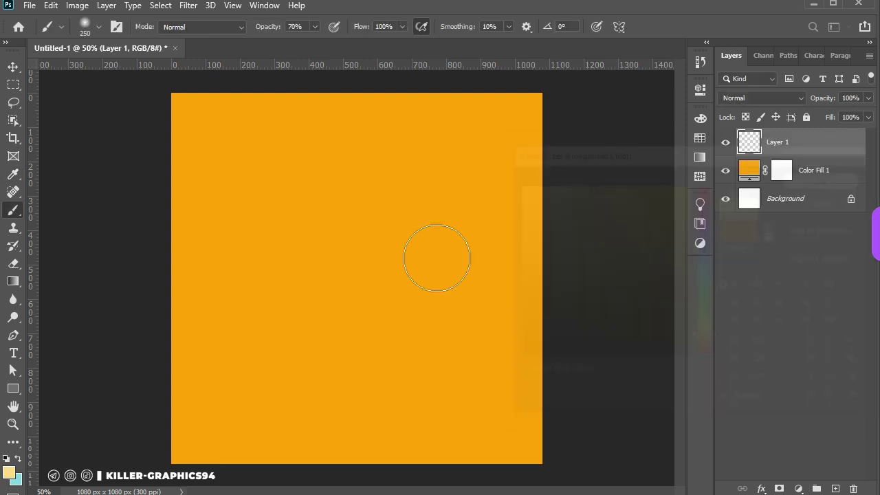
drag(289, 31, 307, 31)
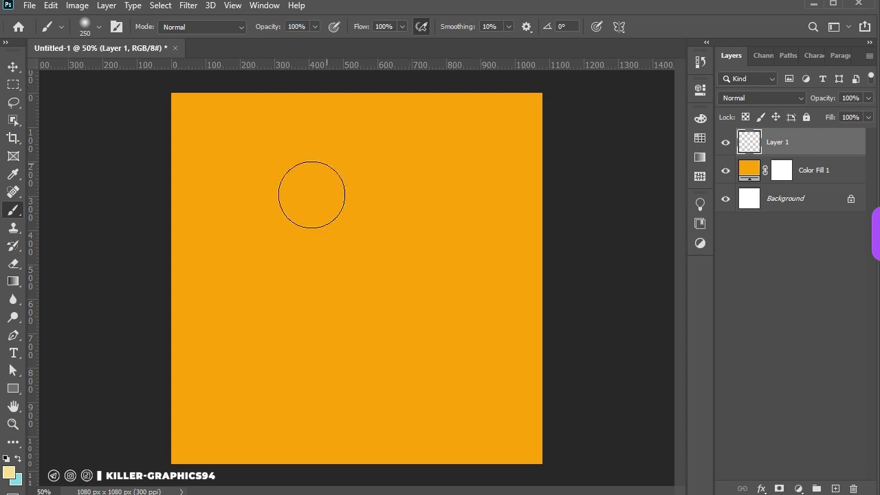
right_click(315, 194)
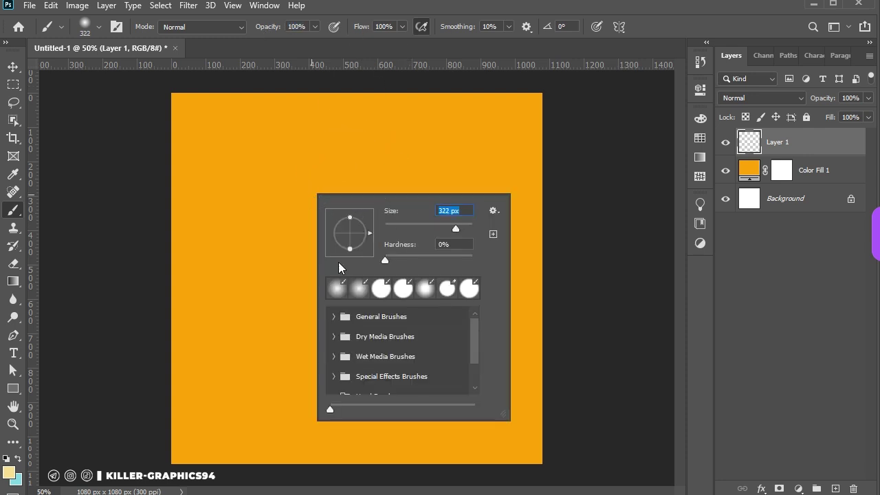
click(65, 314)
key(bracketright)
key(bracketright)
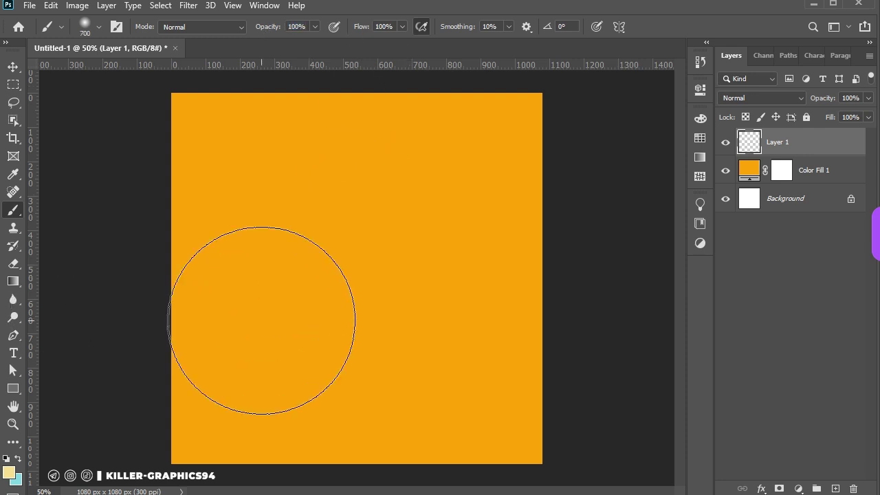
key(bracketright)
key(bracketright)
key(bracketright)
key(bracketright)
key(bracketright)
key(bracketright)
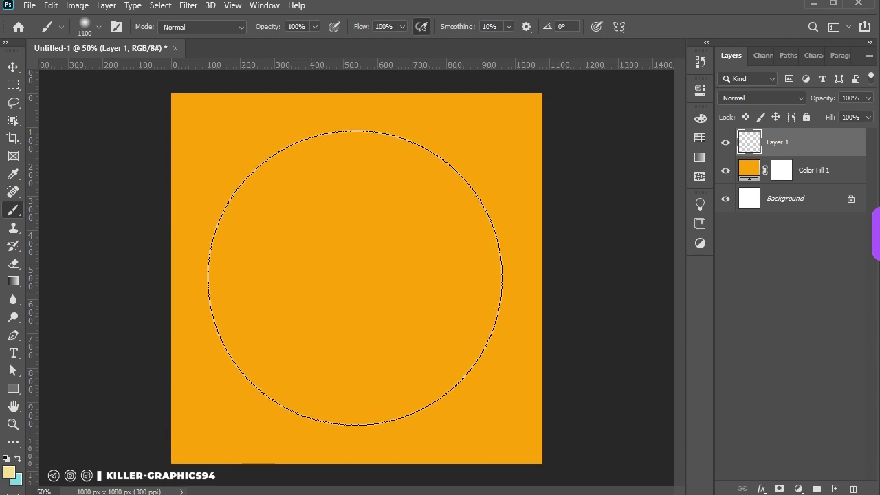
key(bracketright)
key(bracketleft)
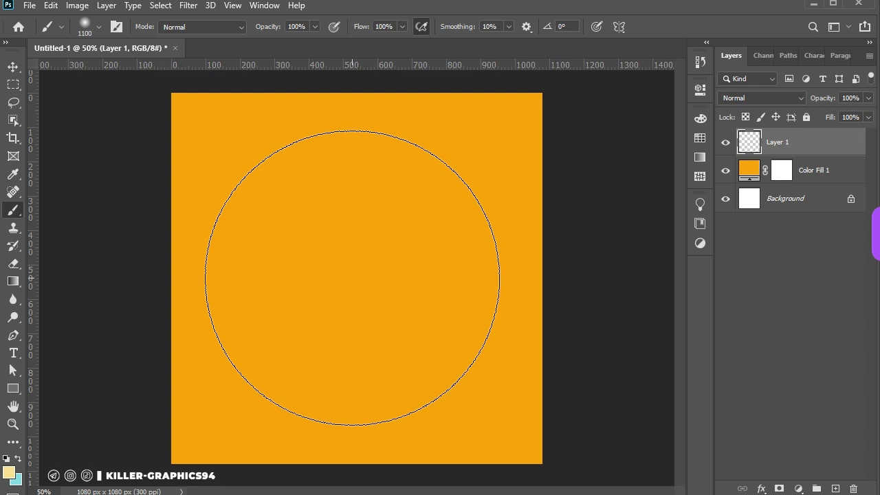
Paint a soft pale-yellow glow at the canvas centre with 1100 and 1200 px dabs.
click(352, 277)
key(bracketright)
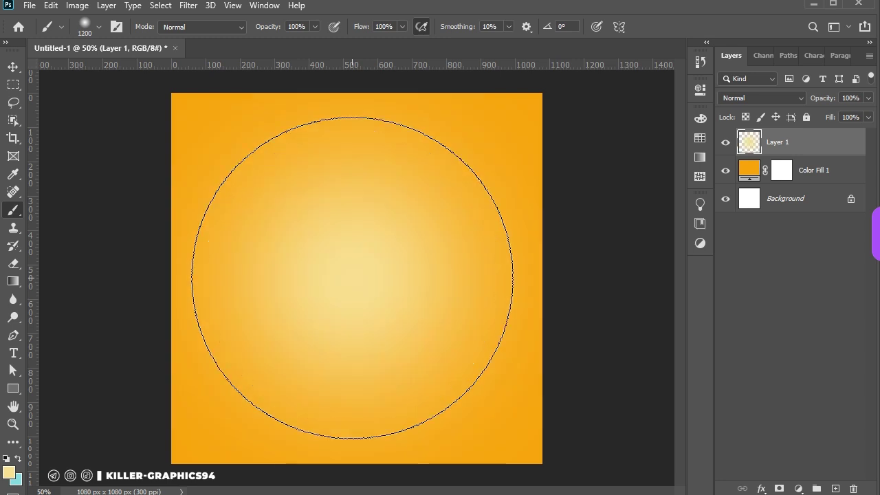
click(352, 277)
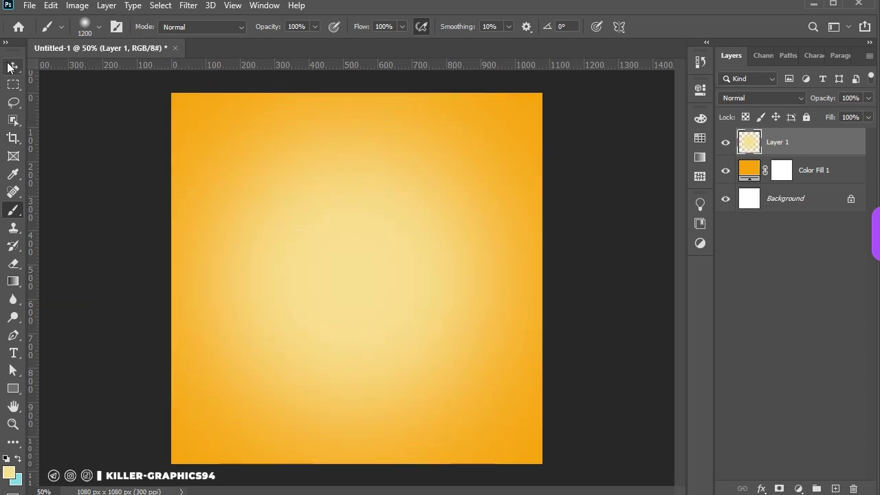
click(10, 67)
click(119, 154)
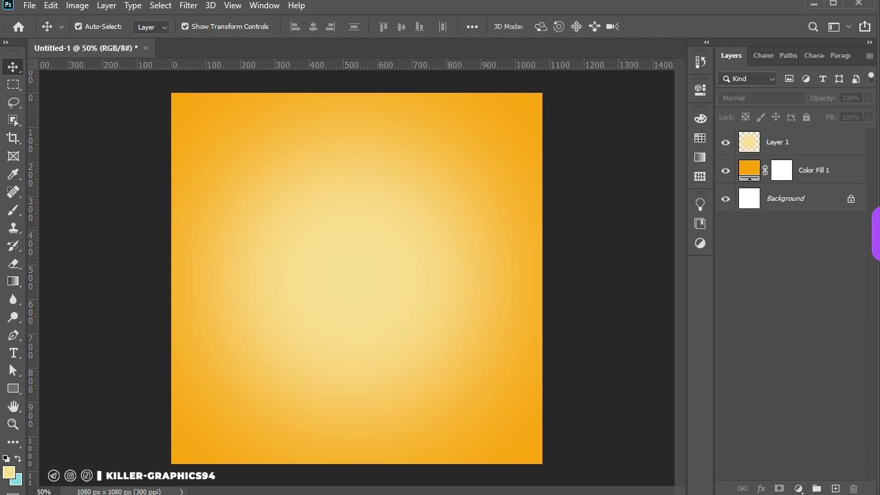
Set Color Fill 1 opacity to 89% and open a second document, Untitled-2.
click(514, 240)
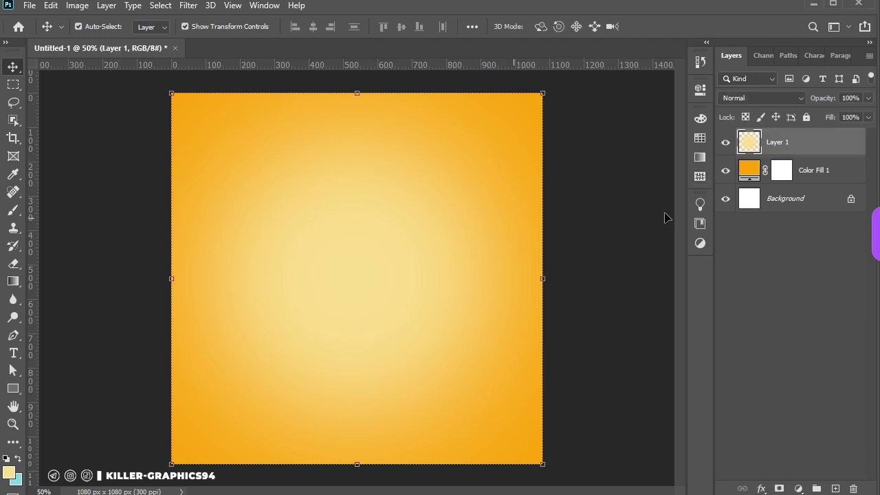
click(851, 177)
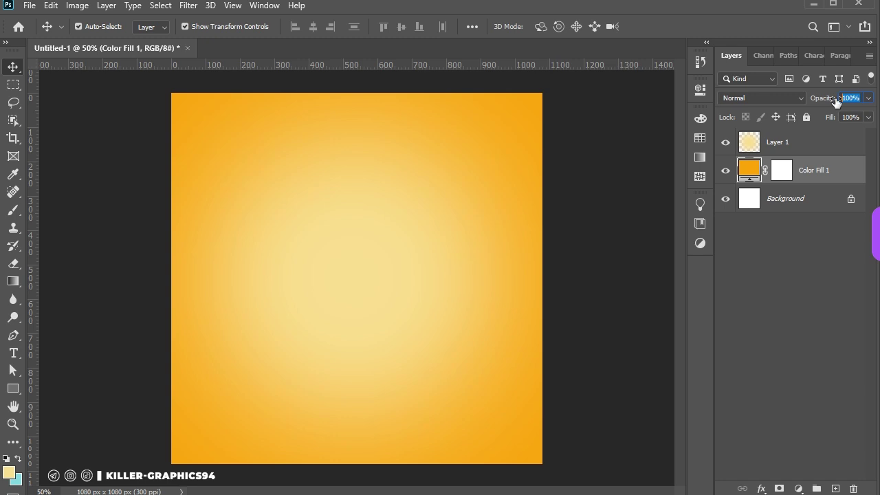
text(89)
click(592, 236)
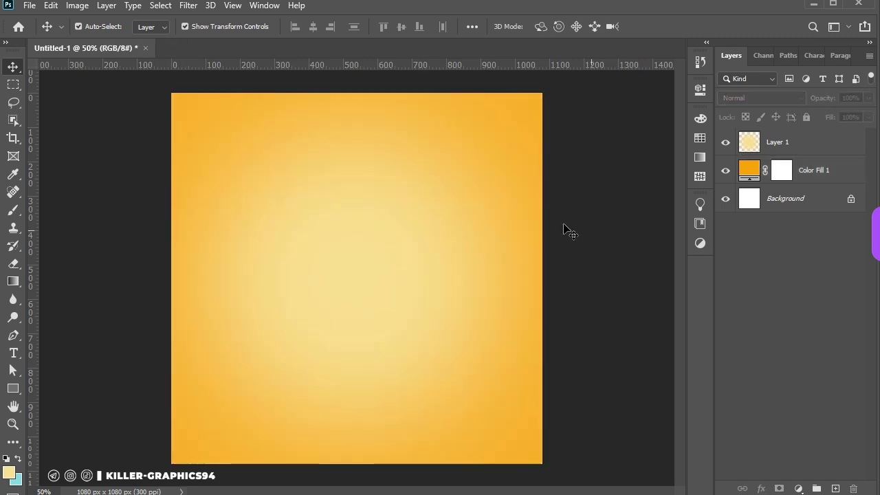
key(ctrl+n)
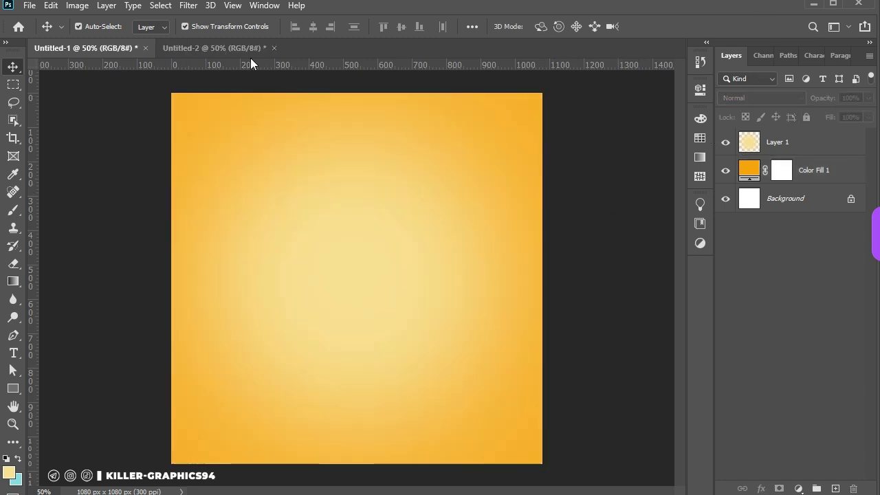
Copy the Ray sunburst layer from Untitled-2 into Untitled-1 and centre it on the canvas.
click(235, 48)
mouse_move(749, 141)
mouse_down()
mouse_move(107, 48)
mouse_move(399, 271)
mouse_up()
drag(399, 228, 357, 238)
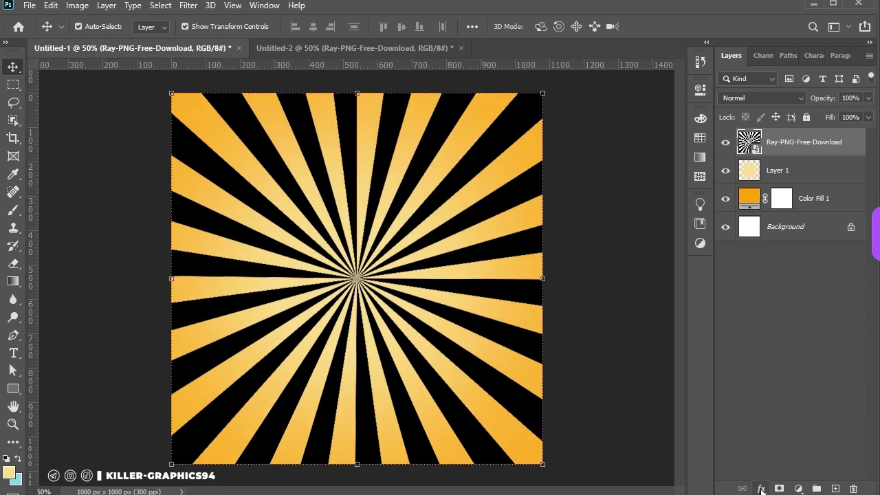
Give the Ray layer a white Color Overlay and lower its opacity to about 25%.
click(761, 490)
click(773, 434)
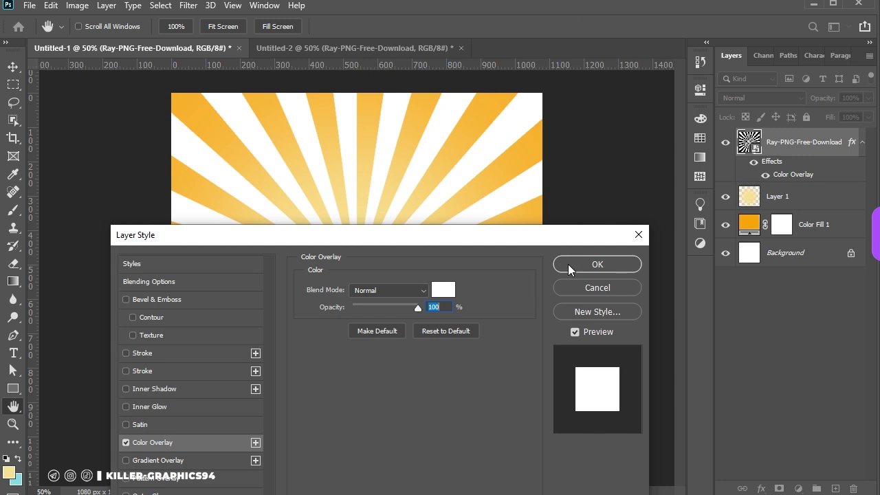
click(621, 264)
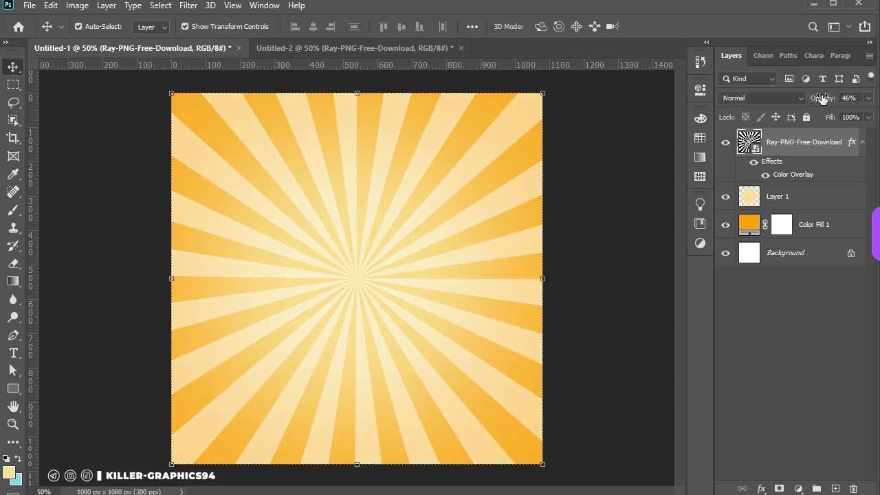
drag(822, 102, 817, 102)
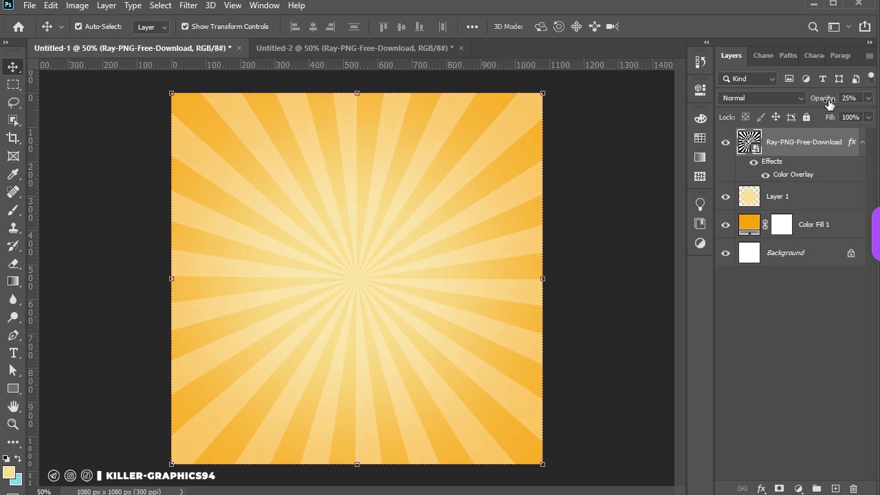
right_click(809, 140)
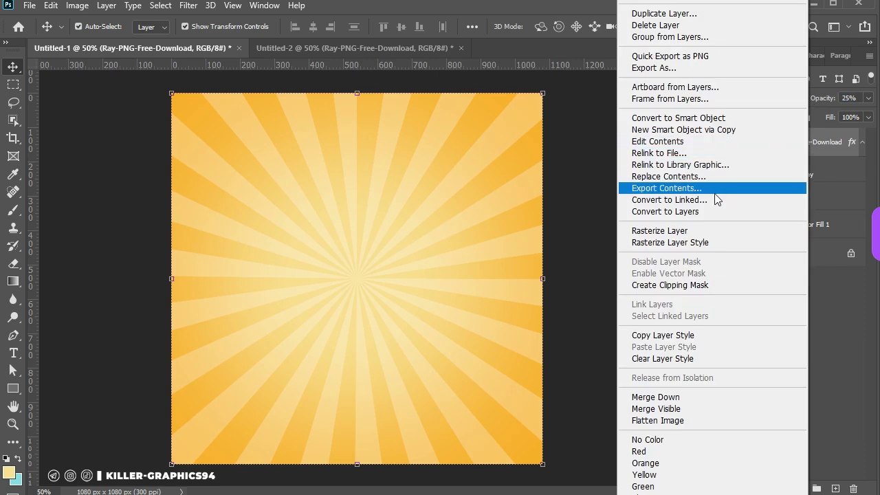
Convert the Ray layer to a smart object and apply a 10-pixel Gaussian Blur.
click(692, 119)
click(188, 5)
mouse_move(197, 160)
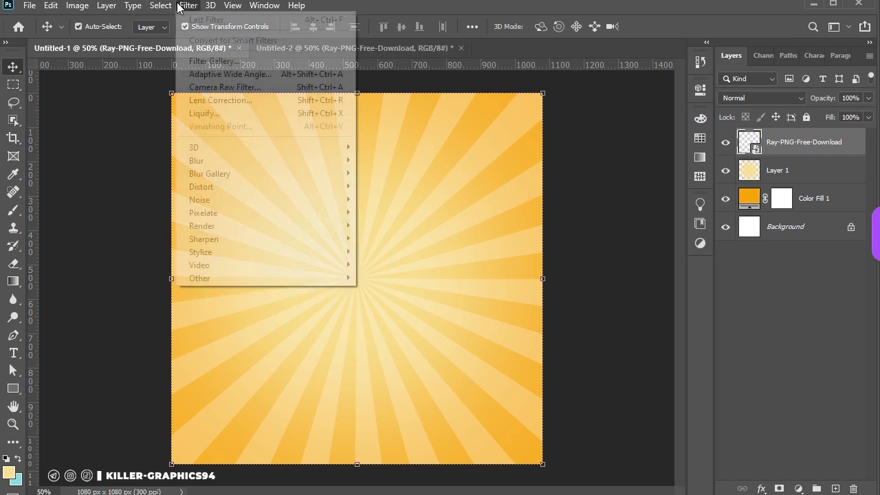
click(392, 212)
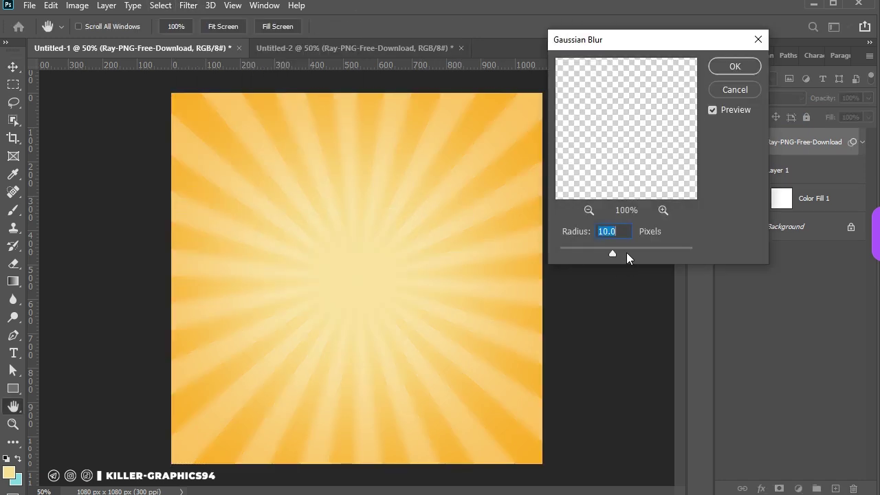
click(733, 68)
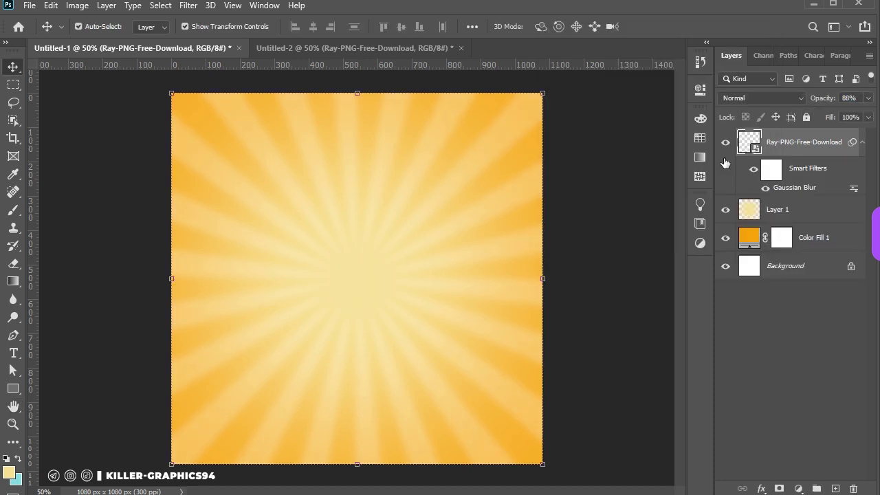
click(608, 195)
Add a layer mask to the rays and paint out the edges with a soft 500 px brush.
key(ctrl+j)
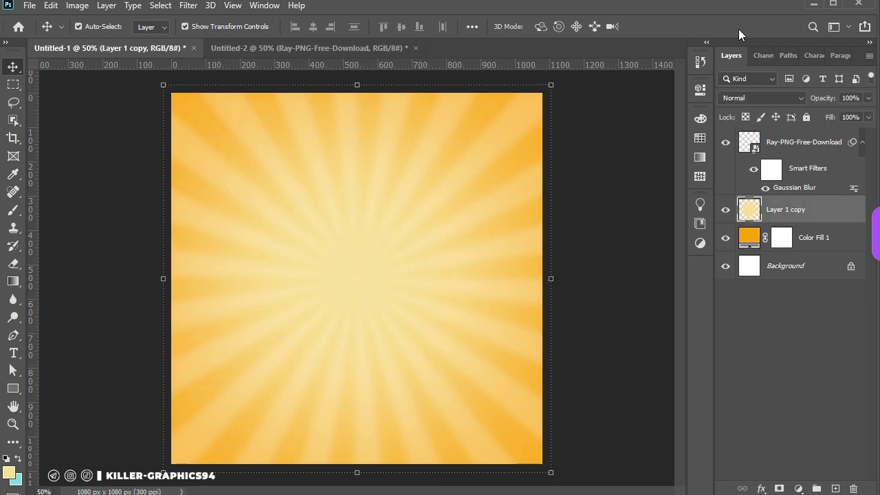
click(811, 147)
click(778, 488)
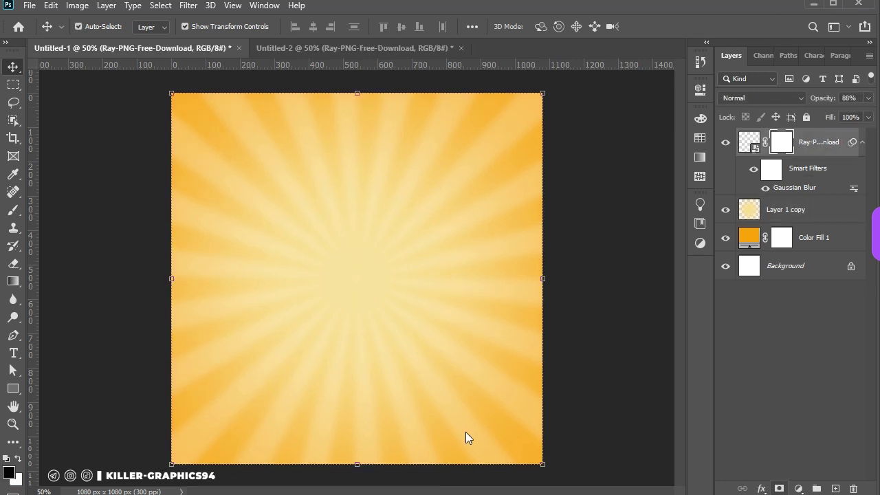
key(b)
right_click(348, 259)
drag(461, 296, 421, 295)
key(Return)
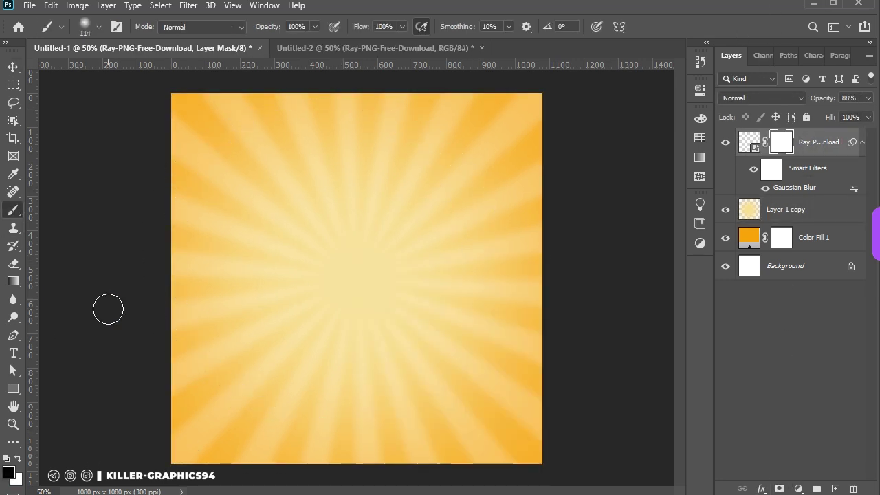
scroll(412, 362, up, 1)
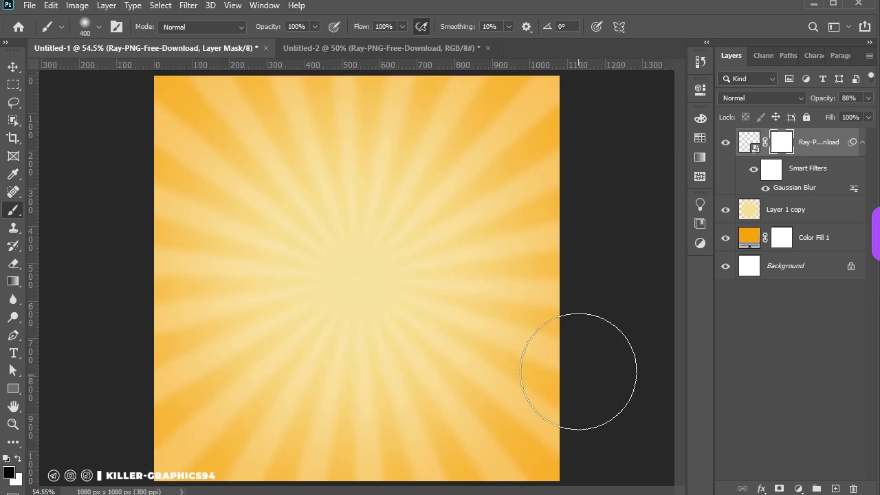
scroll(579, 367, down, 1)
key(bracketright)
mouse_move(593, 357)
mouse_down()
mouse_move(619, 289)
mouse_move(526, 114)
mouse_move(117, 216)
mouse_move(143, 351)
mouse_move(515, 442)
mouse_up()
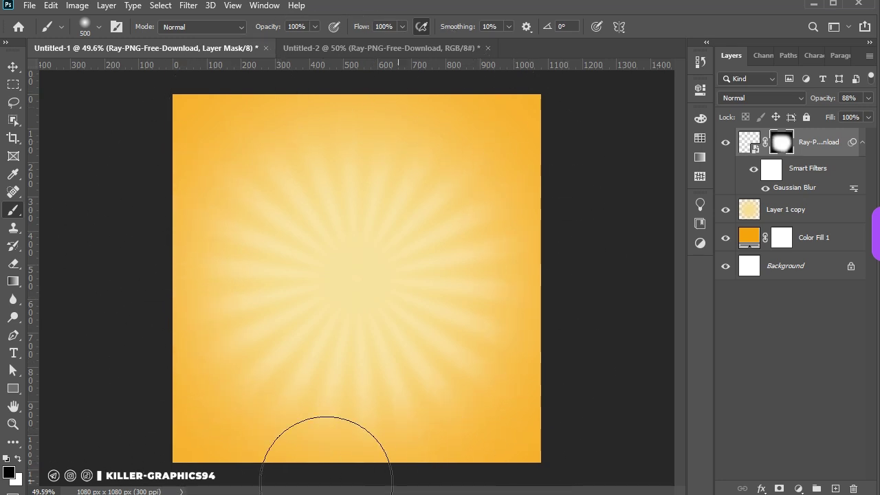
Set the rays layer opacity to 67% and scale it up to 105%.
key(v)
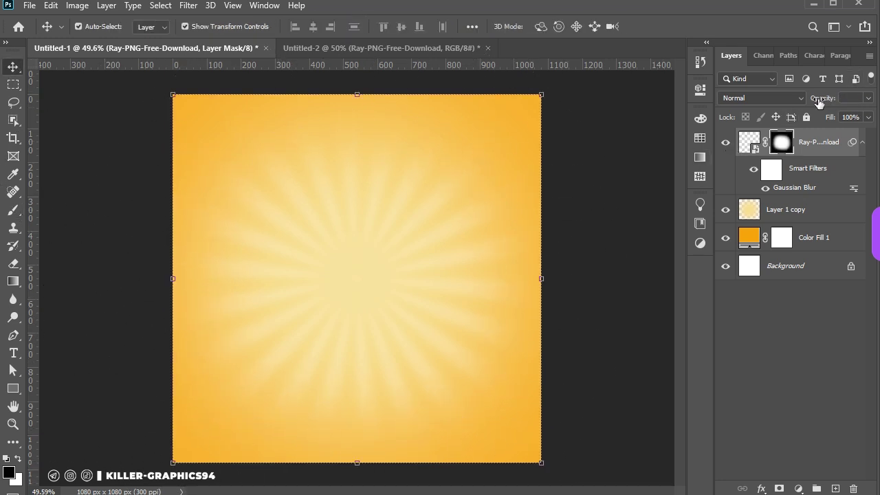
drag(816, 101, 812, 101)
key(ctrl+t)
drag(542, 462, 559, 473)
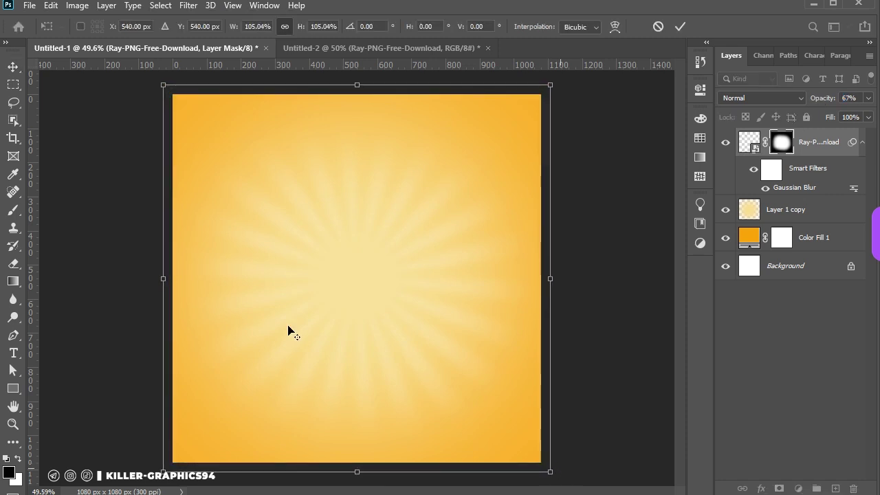
click(12, 67)
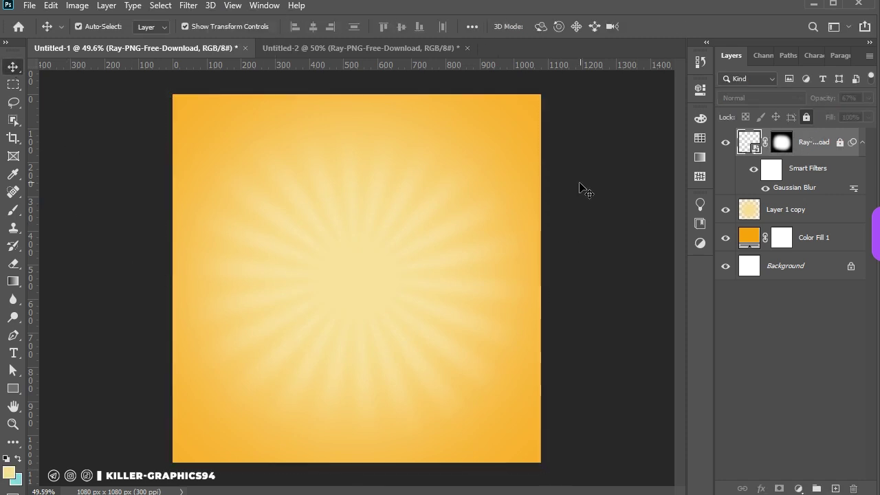
In Untitled-2, hide every layer except the Mango Juice bottle layer 1 and select it.
click(817, 210)
click(576, 243)
click(251, 48)
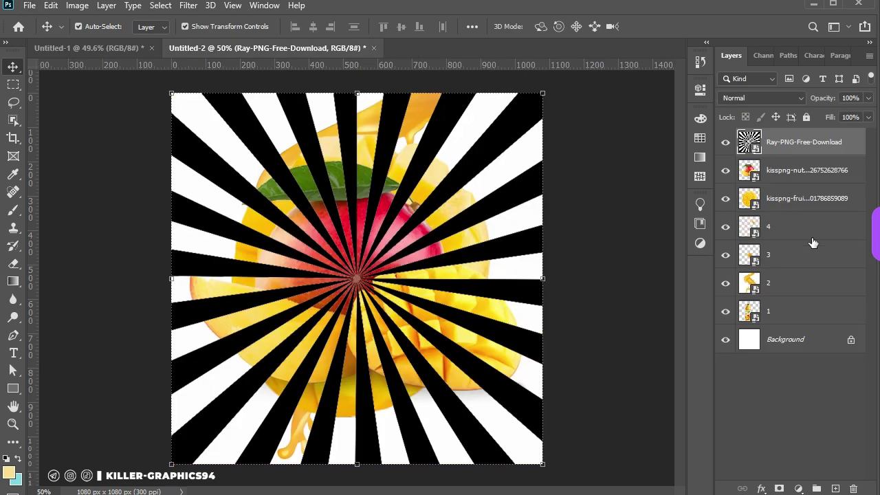
click(725, 170)
click(725, 142)
click(725, 198)
click(725, 226)
click(724, 254)
click(725, 282)
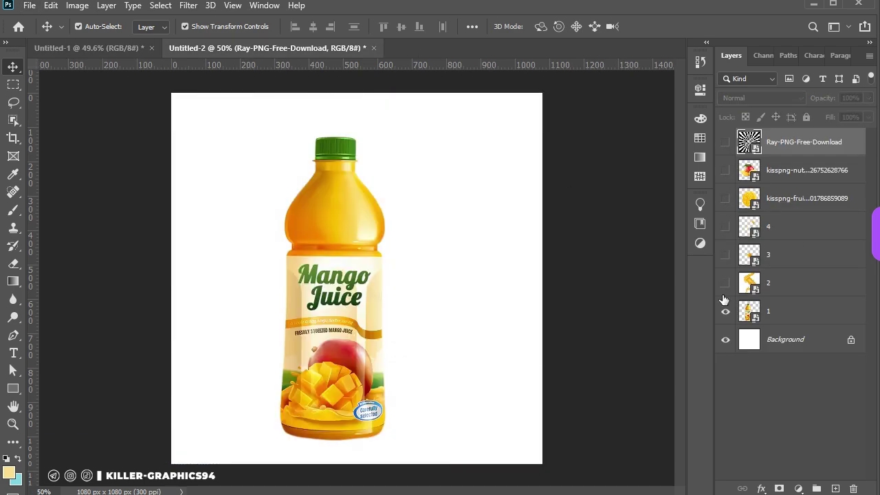
click(797, 311)
Place the bottle in Untitled-1, scaled to about 23% and tilted about 9 degrees.
click(97, 45)
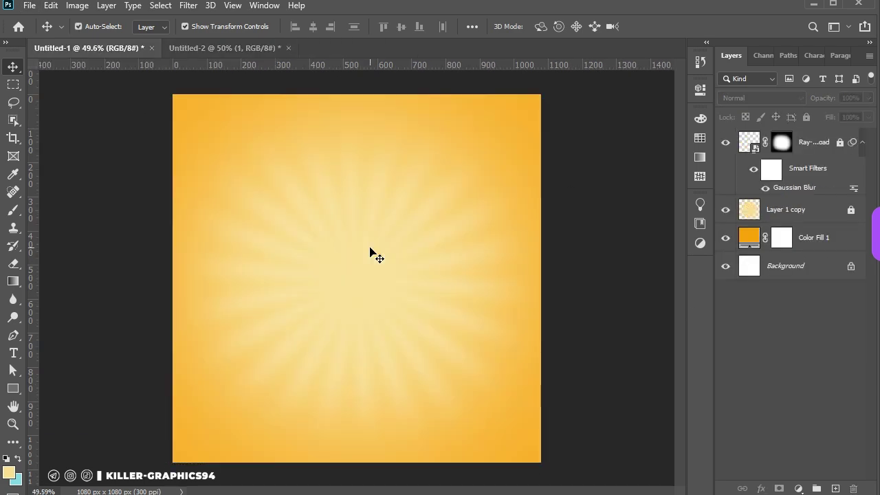
drag(370, 252, 370, 251)
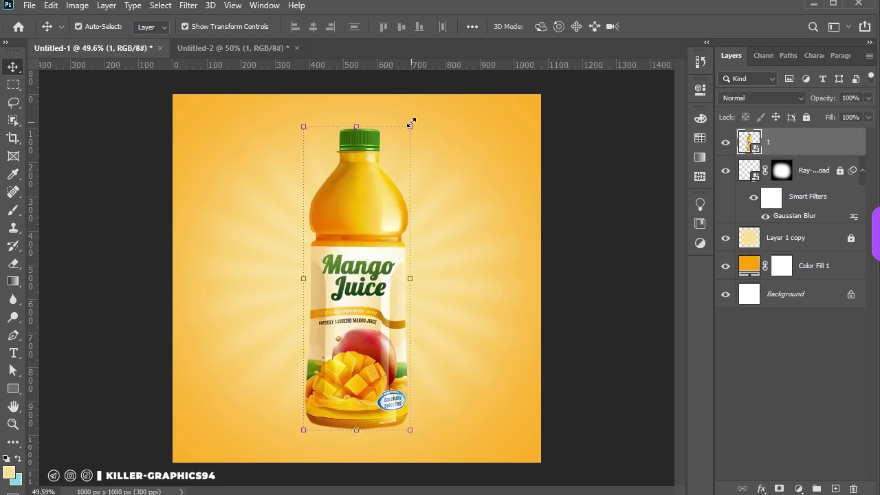
drag(410, 124, 466, 125)
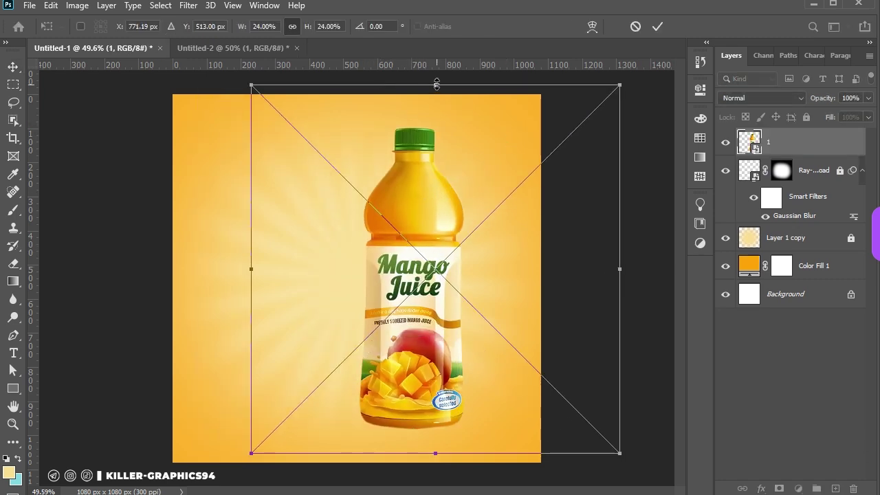
drag(436, 84, 437, 93)
drag(410, 197, 418, 196)
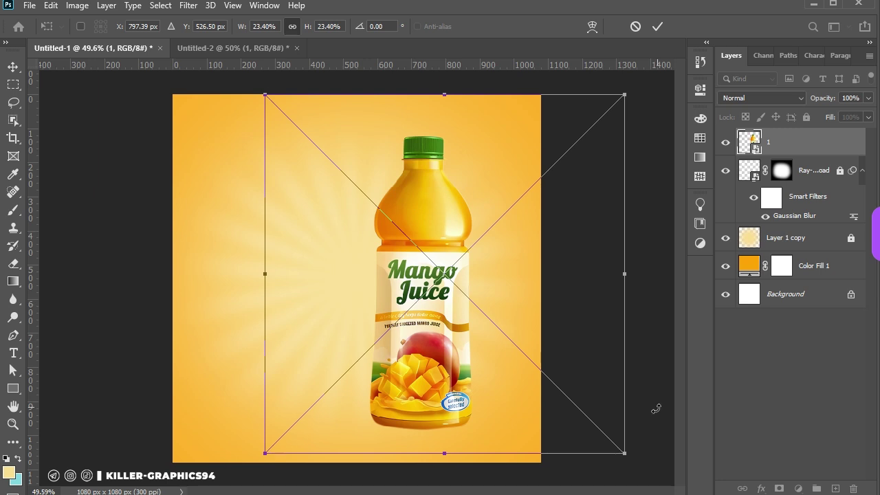
drag(655, 409, 644, 447)
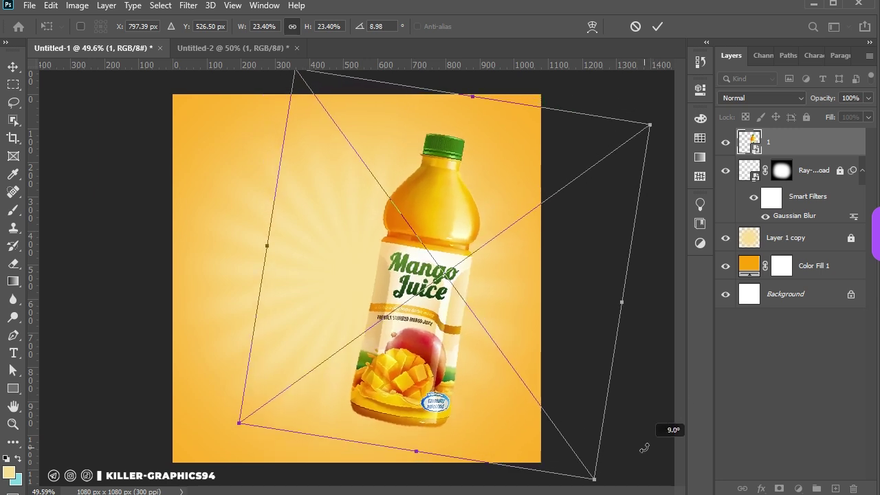
key(Return)
click(69, 122)
scroll(426, 233, up, 2)
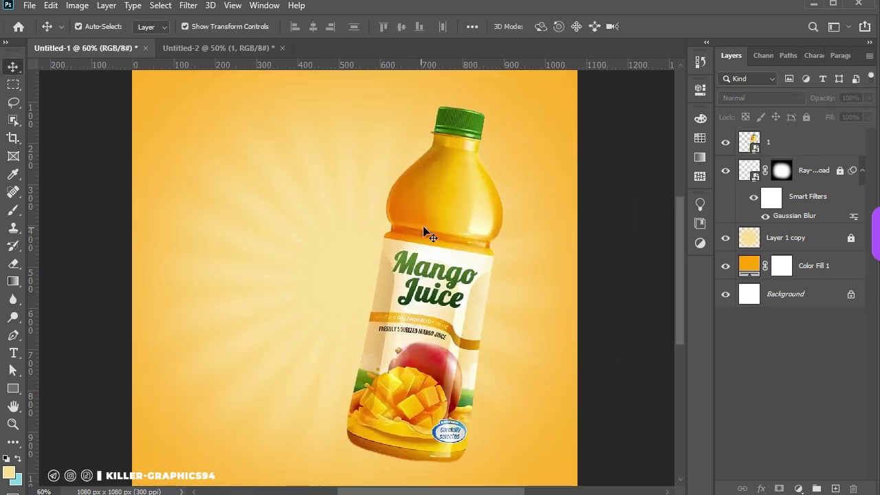
scroll(426, 234, up, 1)
Bring the juice splash layer 2 from Untitled-2 into Untitled-1.
click(233, 53)
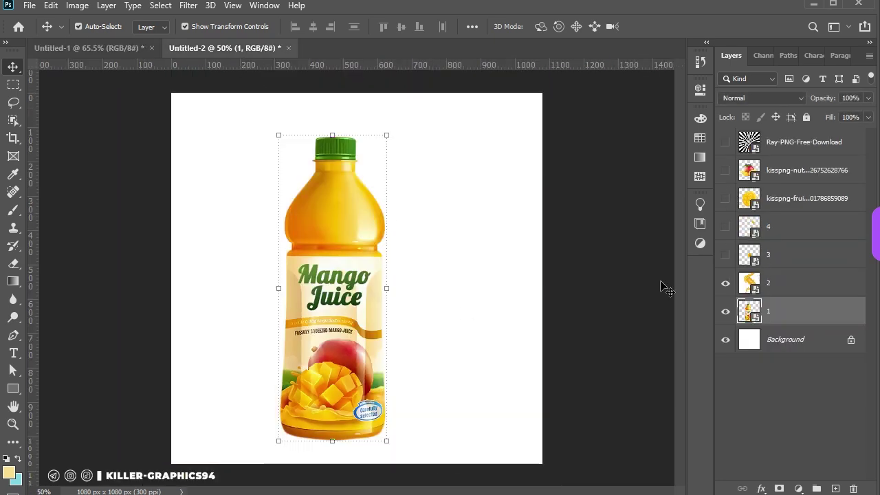
click(427, 269)
drag(440, 261, 599, 140)
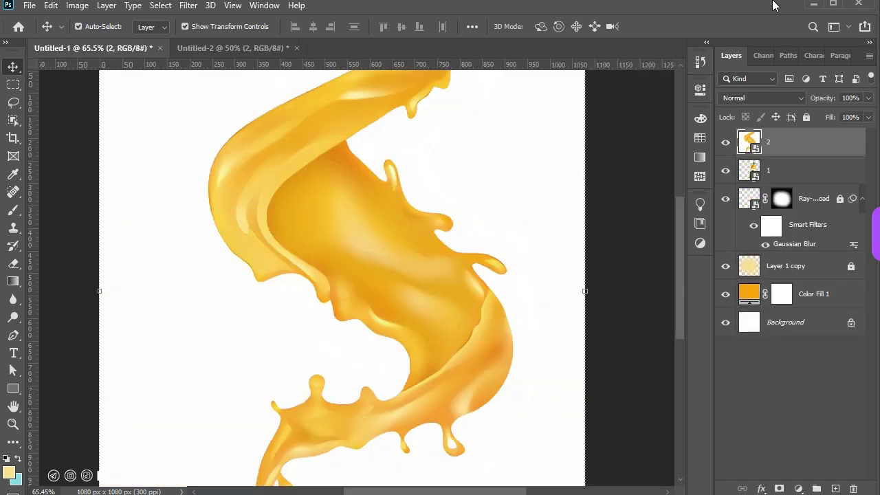
key(ctrl+minus)
key(ctrl+t)
key(Return)
Select the splash's white background and mask it out.
click(252, 220)
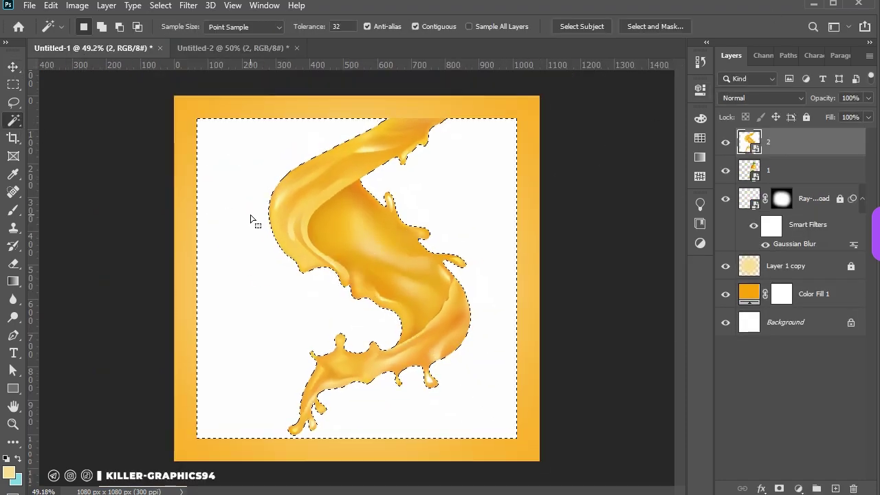
key(Delete)
key(Return)
key(ctrl+d)
key(m)
key(ctrl+shift+d)
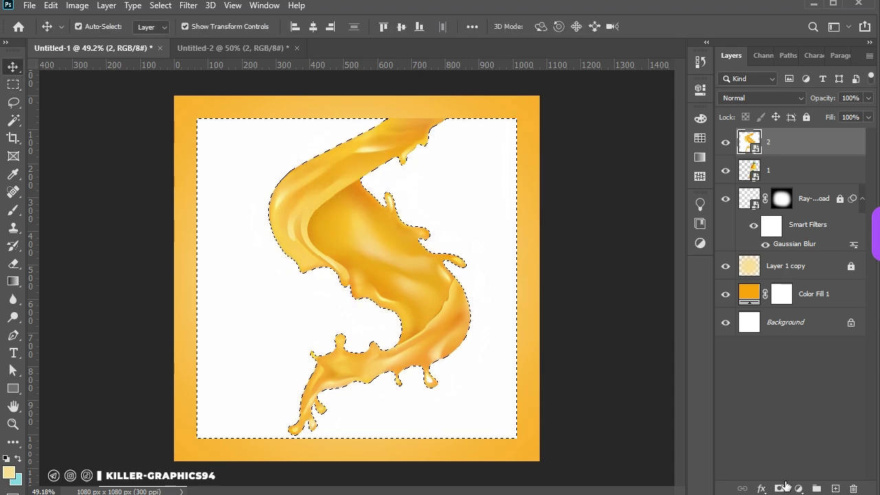
right_click(295, 197)
click(330, 191)
right_click(825, 143)
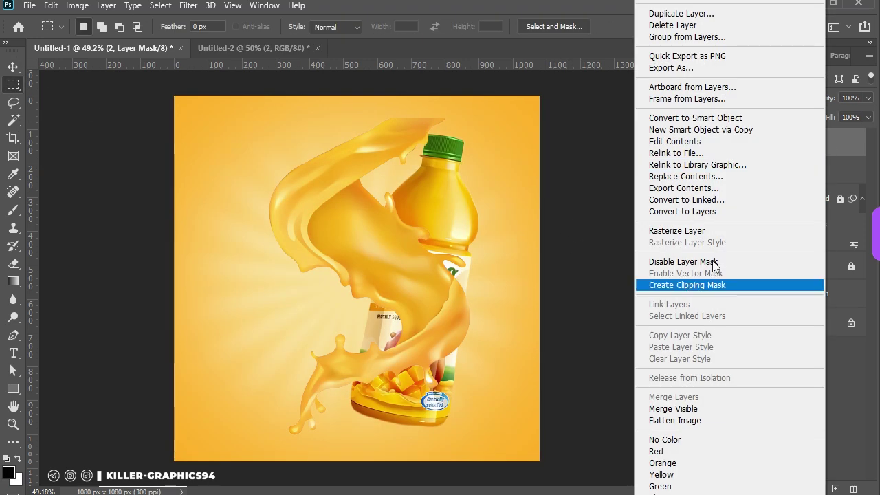
key(Escape)
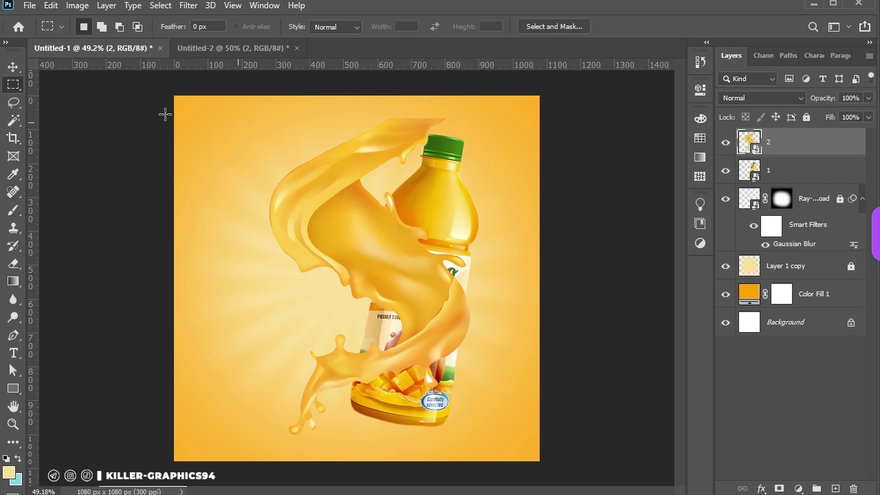
click(14, 68)
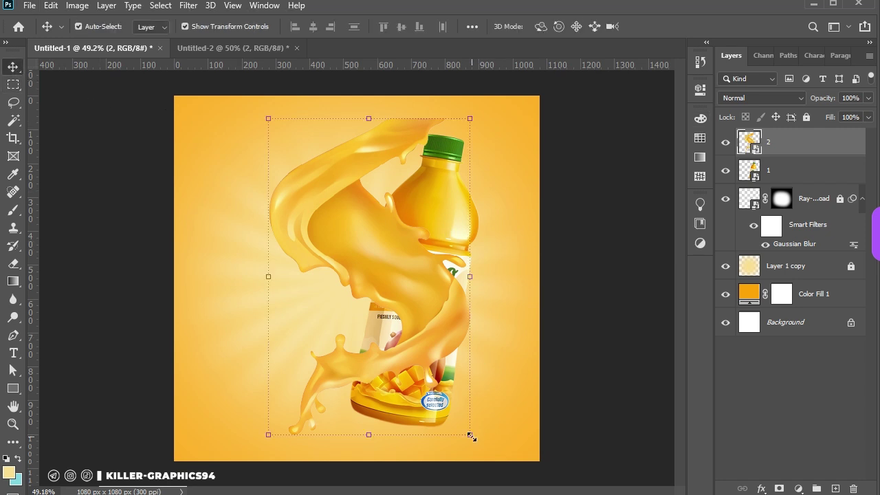
Flip the splash horizontally, move it right over the bottle, place it beneath, and hide it.
key(ctrl+t)
right_click(425, 119)
click(520, 343)
right_click(433, 306)
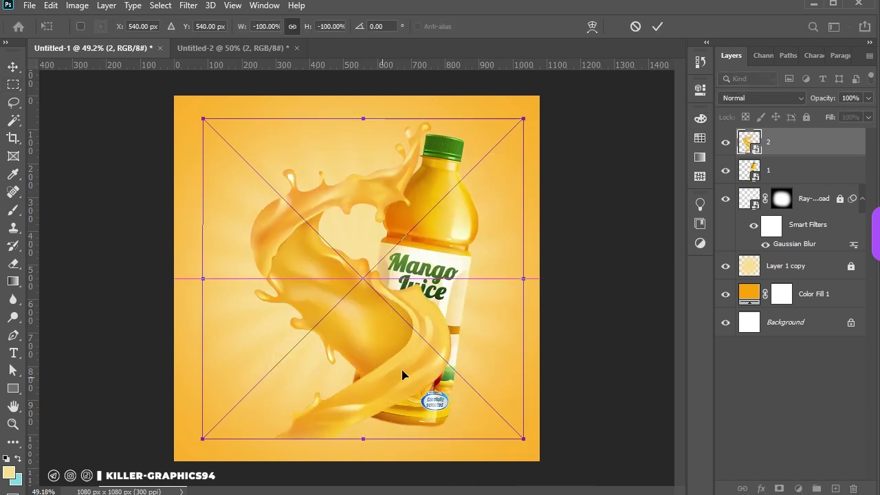
drag(403, 373, 447, 377)
key(Return)
key(ctrl+0)
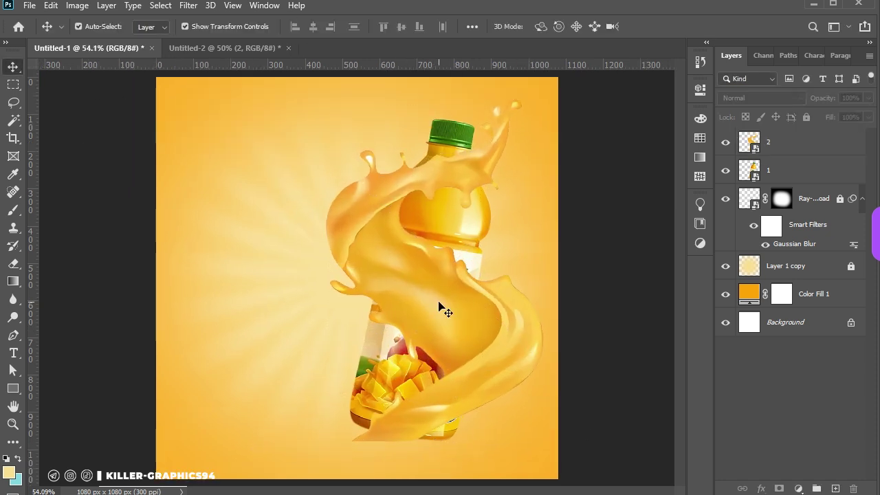
key(ctrl+bracketleft)
click(725, 170)
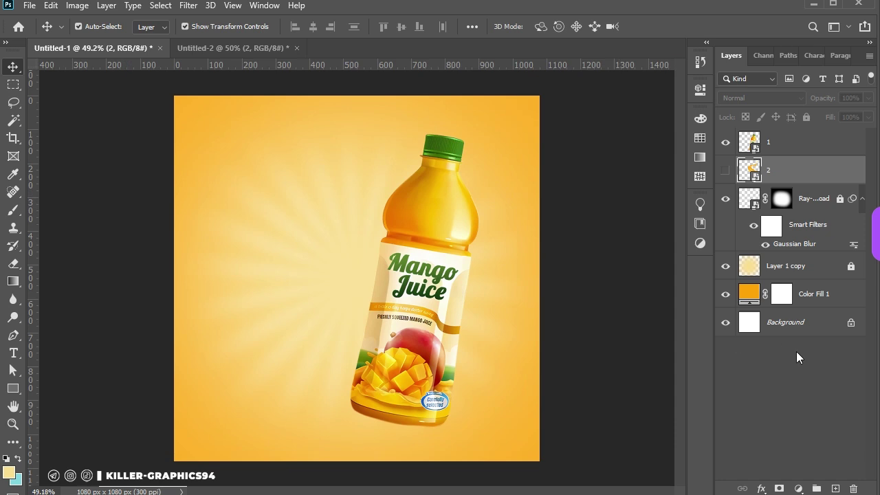
On a new layer, paint a soft black dot with the Brush.
click(836, 488)
click(8, 473)
click(516, 356)
click(796, 180)
key(b)
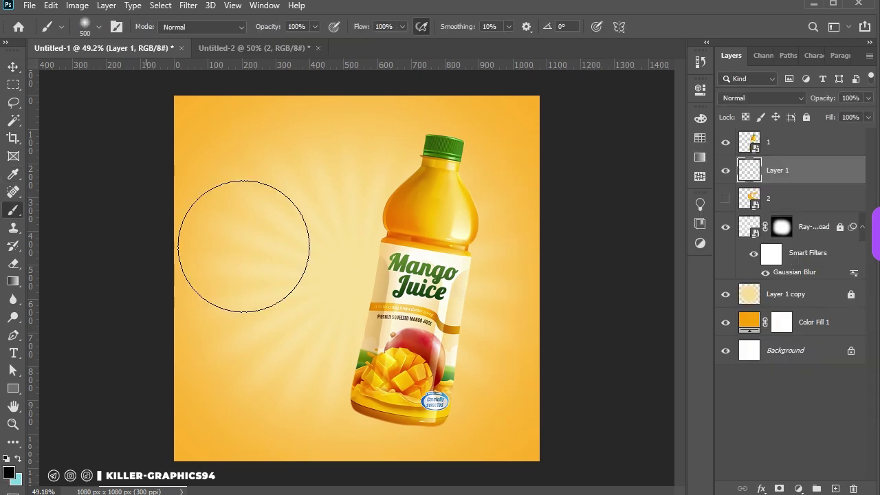
right_click(342, 280)
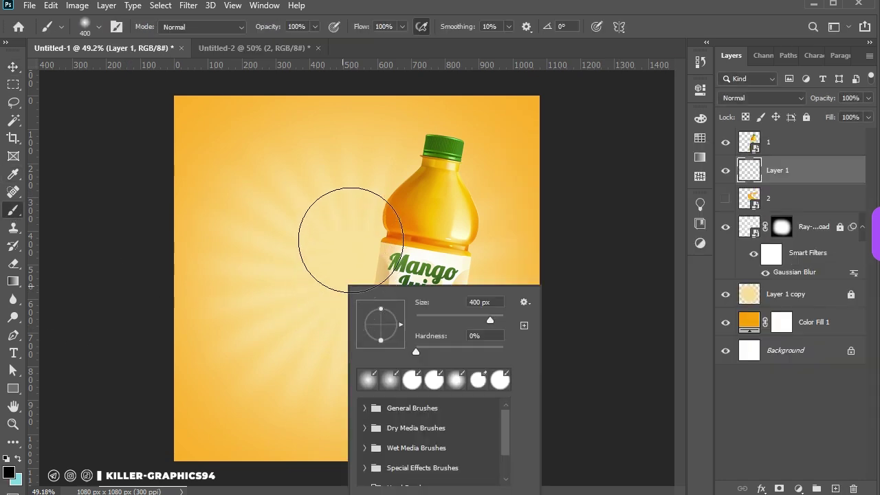
click(349, 240)
Transform the black dot into a squashed, widened, level shadow under the bottle's base.
key(v)
mouse_move(350, 130)
mouse_down()
mouse_move(350, 320)
mouse_move(410, 436)
mouse_up()
drag(507, 427, 520, 426)
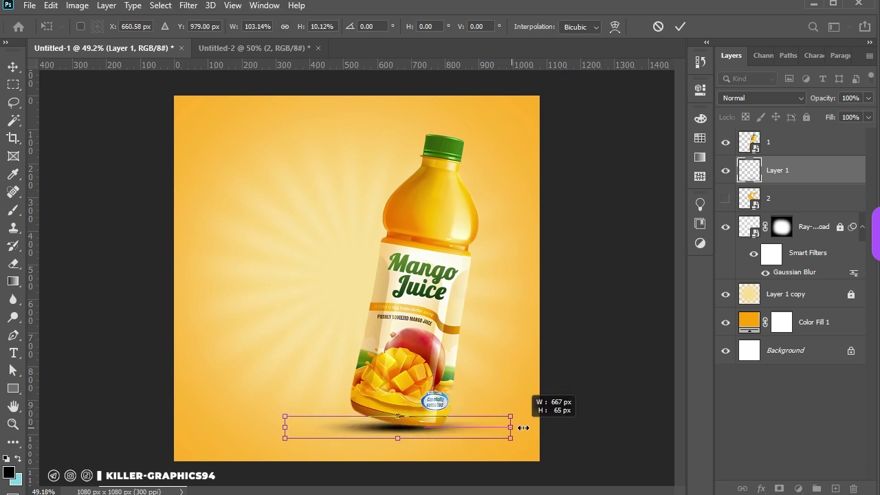
drag(461, 422, 460, 433)
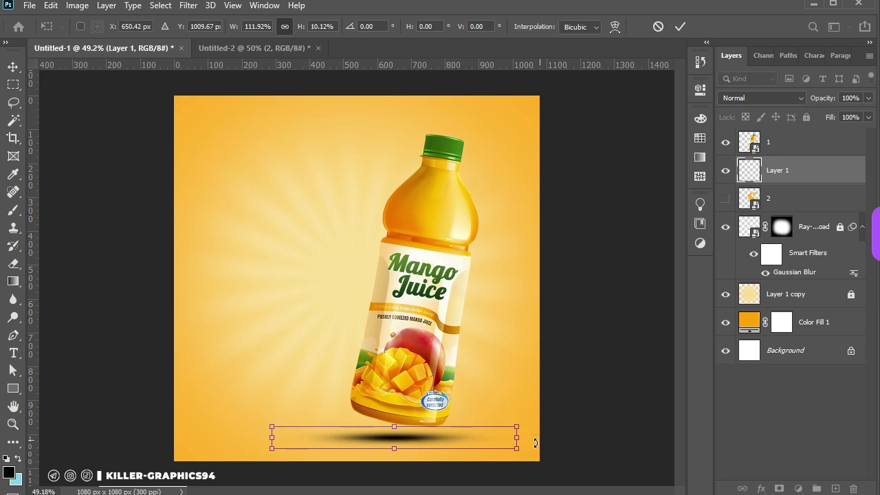
drag(535, 440, 534, 447)
drag(535, 444, 536, 442)
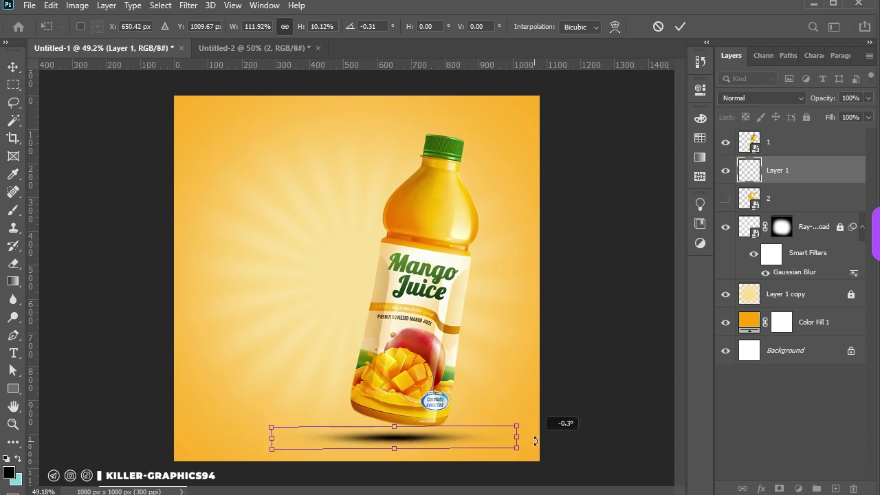
Nudge the shadow into place, commit it, and lower Layer 1 to 54% opacity.
key(Up)
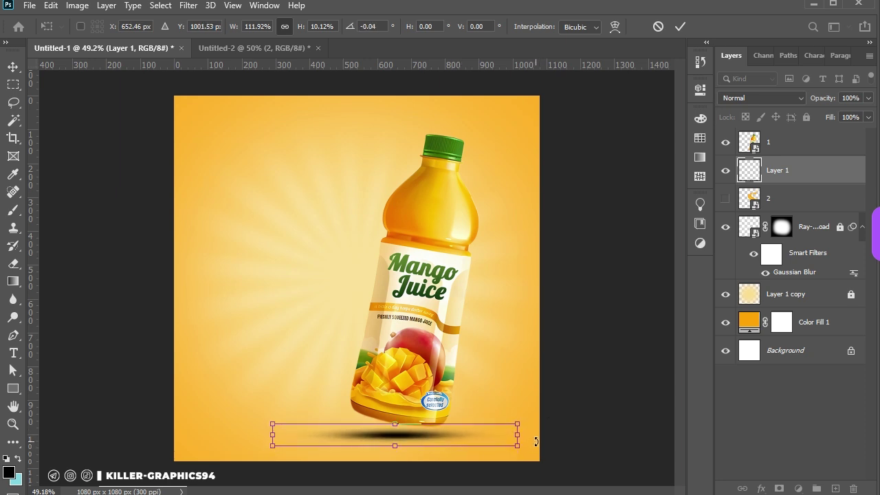
key(Up)
key(Up)
key(Up)
key(Right)
click(12, 65)
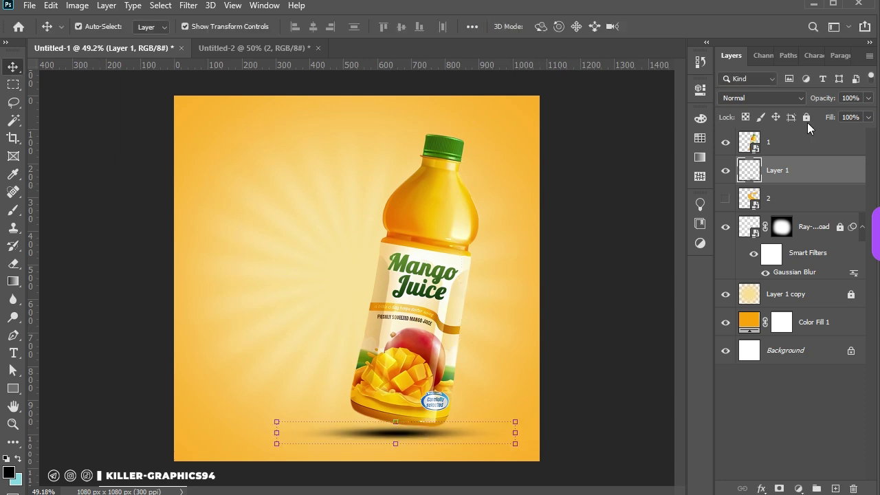
drag(831, 101, 803, 110)
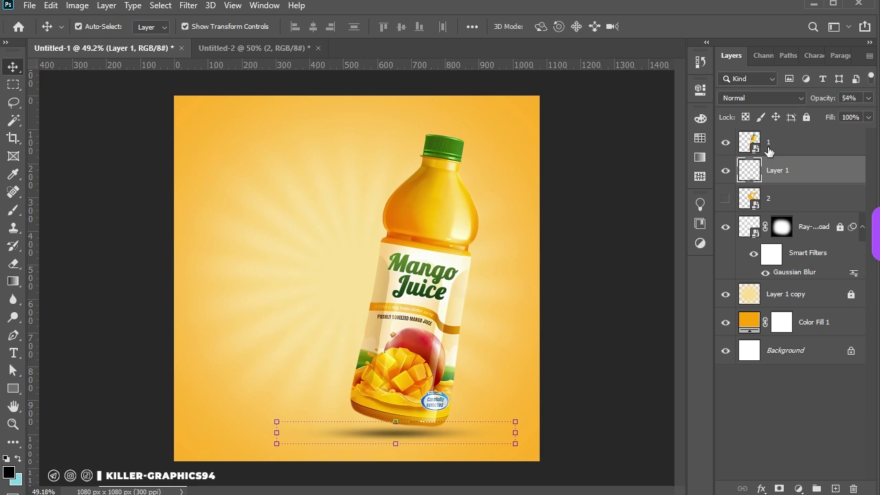
click(392, 436)
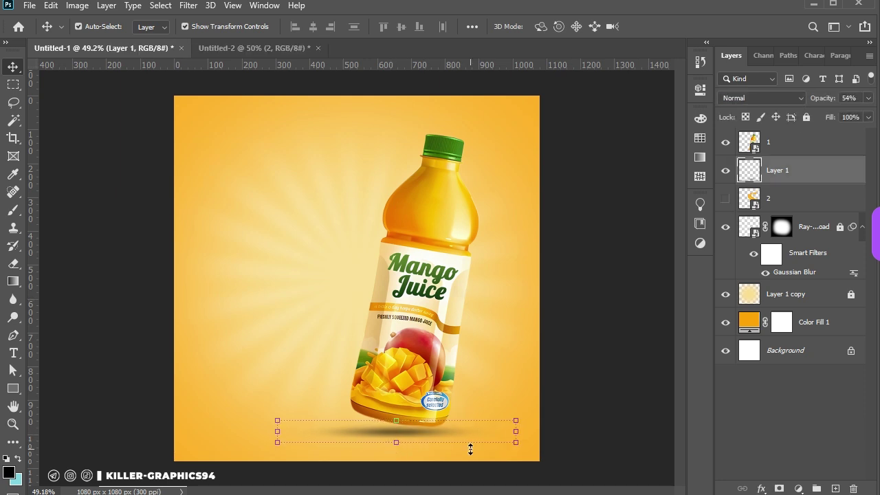
Make splash layer 2 visible and add a Curves 1 adjustment layer above it, dragging the curve down.
click(597, 410)
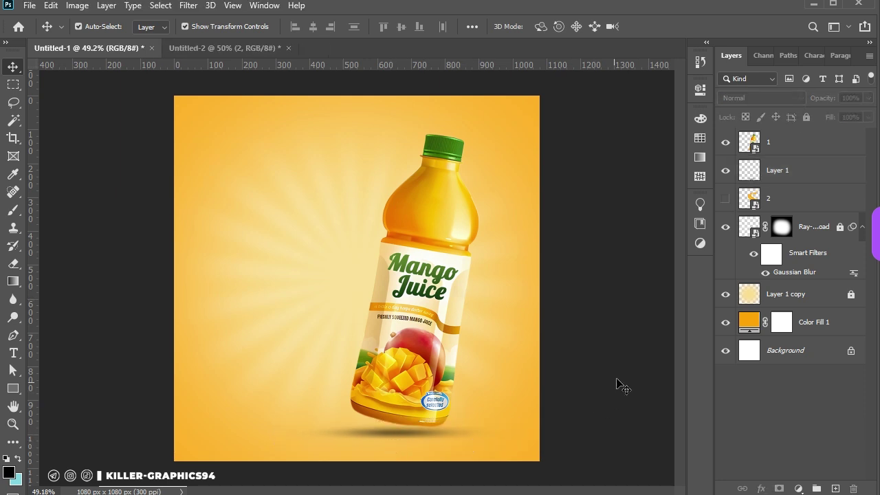
click(797, 199)
click(725, 198)
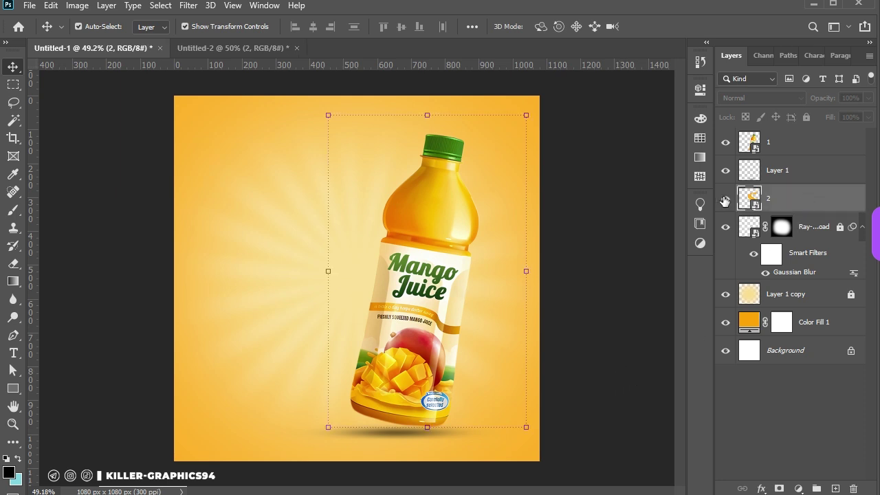
click(701, 242)
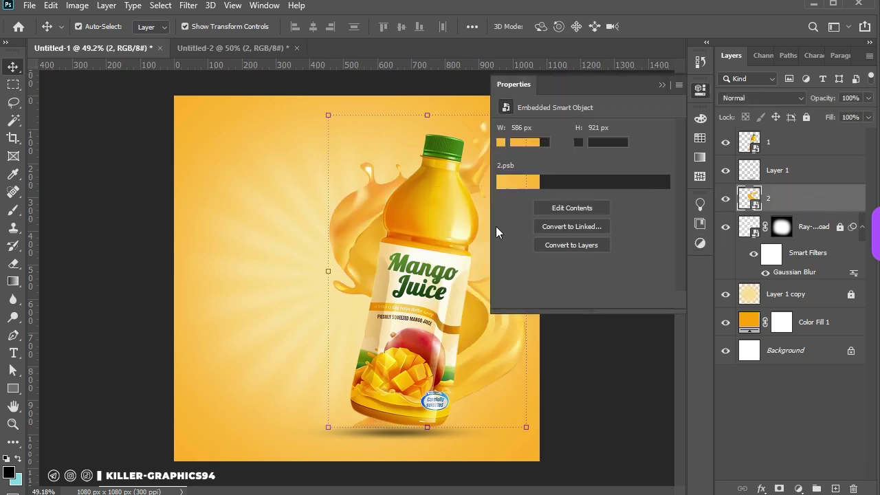
drag(595, 227, 600, 240)
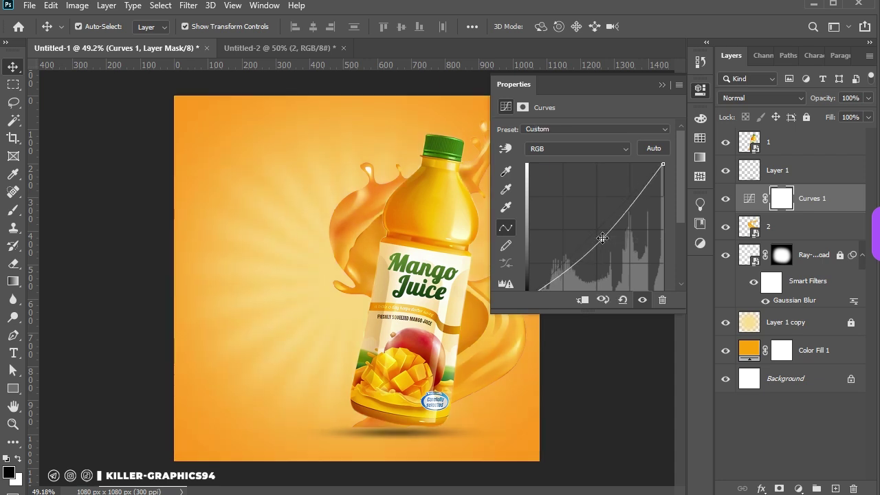
click(662, 84)
click(633, 172)
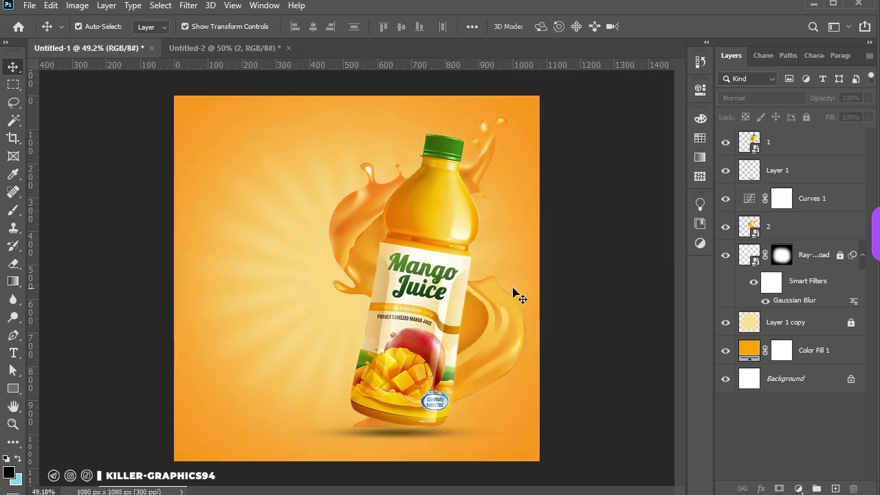
Zoom into the splash, rasterize it for painting, and set the Brush to 66 px.
click(378, 180)
scroll(371, 172, up, 2)
scroll(363, 158, up, 3)
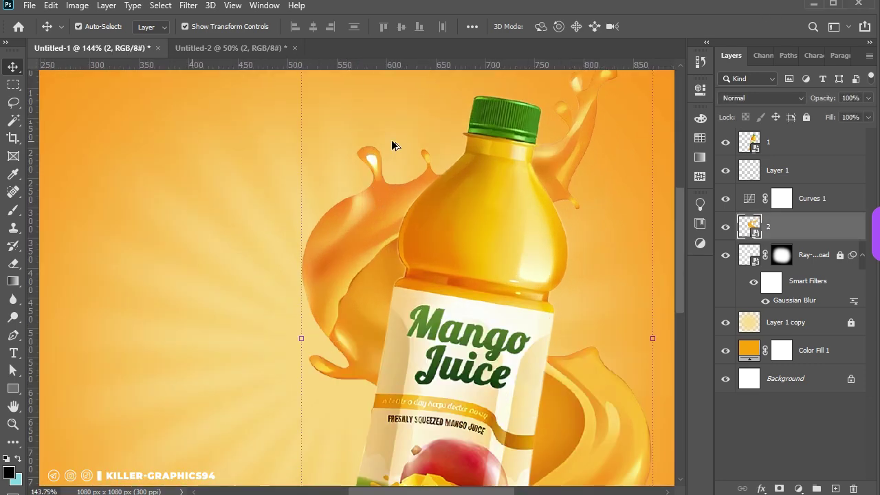
scroll(393, 143, up, 3)
click(13, 210)
right_click(209, 218)
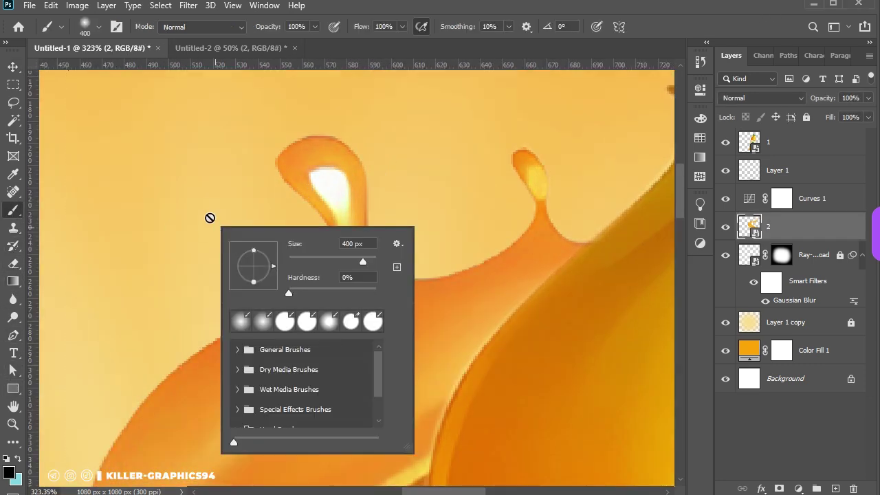
click(190, 202)
key(Escape)
right_click(327, 210)
drag(467, 242, 427, 242)
key(Return)
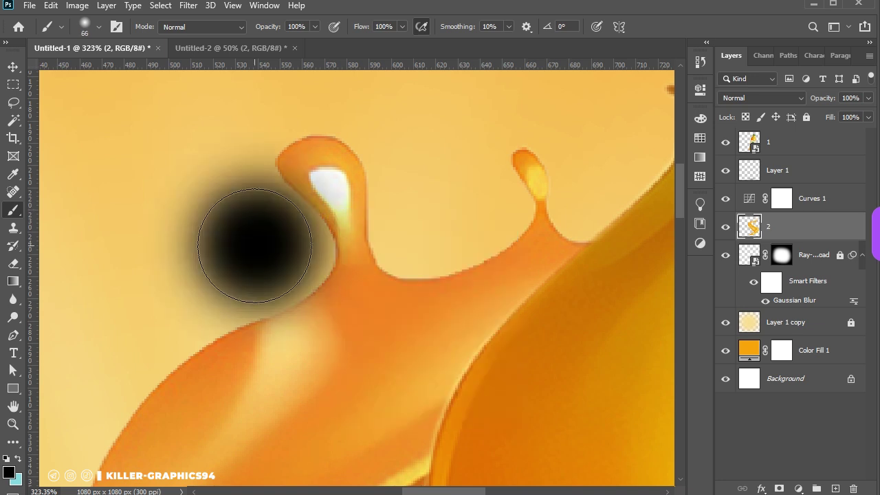
With a smaller brush, paint orange over the white glare and add a light yellow droplet highlight.
key(bracketleft)
key(bracketleft)
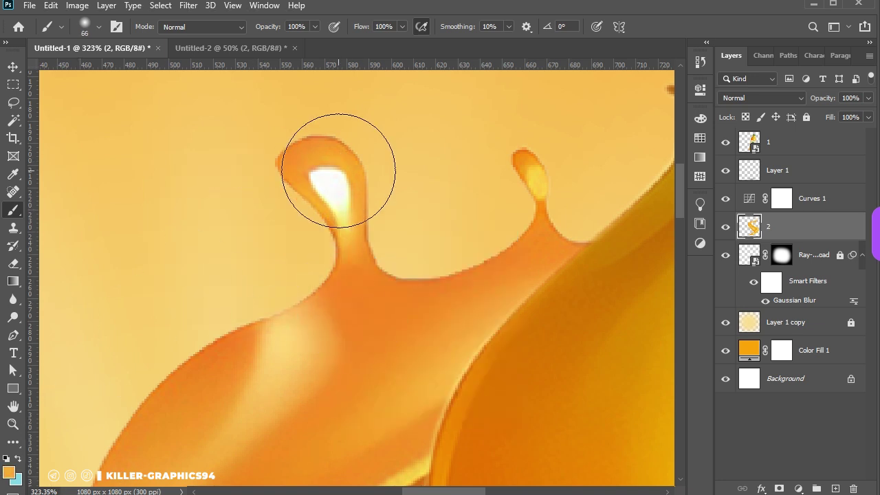
key(bracketleft)
key(bracketleft)
key(bracketleft)
key(bracketleft)
mouse_move(324, 175)
mouse_down()
mouse_move(314, 177)
mouse_move(340, 199)
mouse_up()
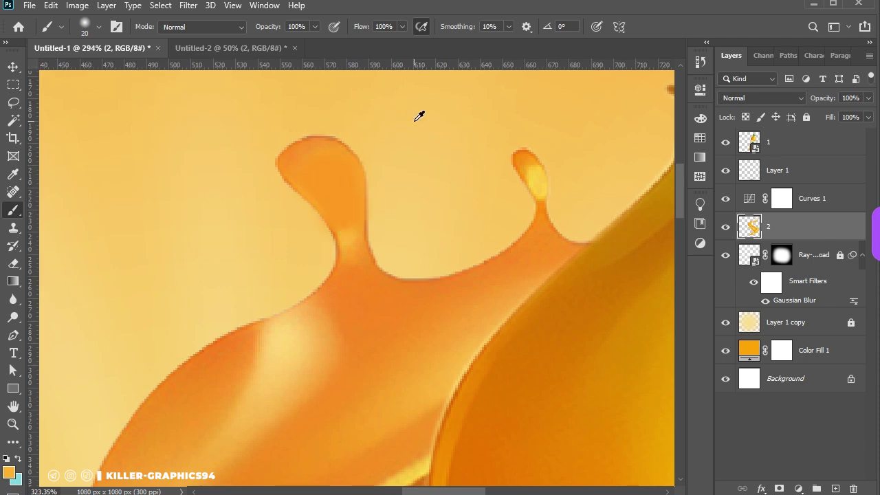
scroll(363, 219, down, 1)
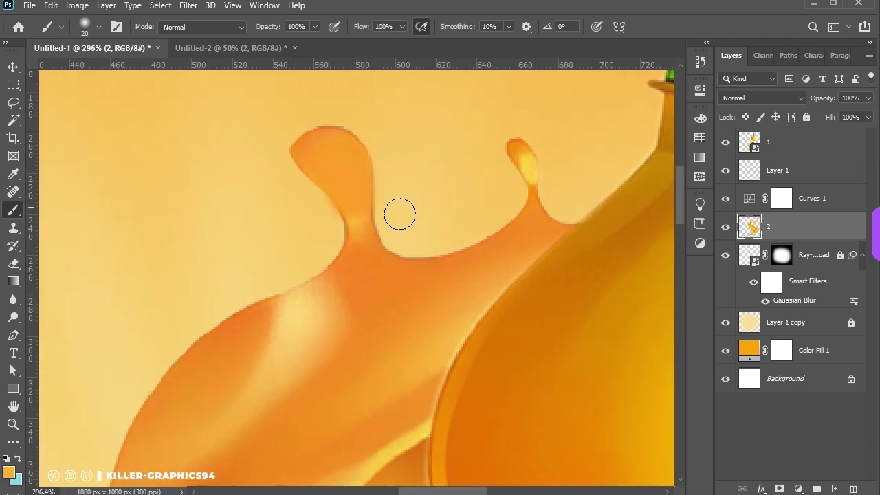
drag(361, 170, 330, 157)
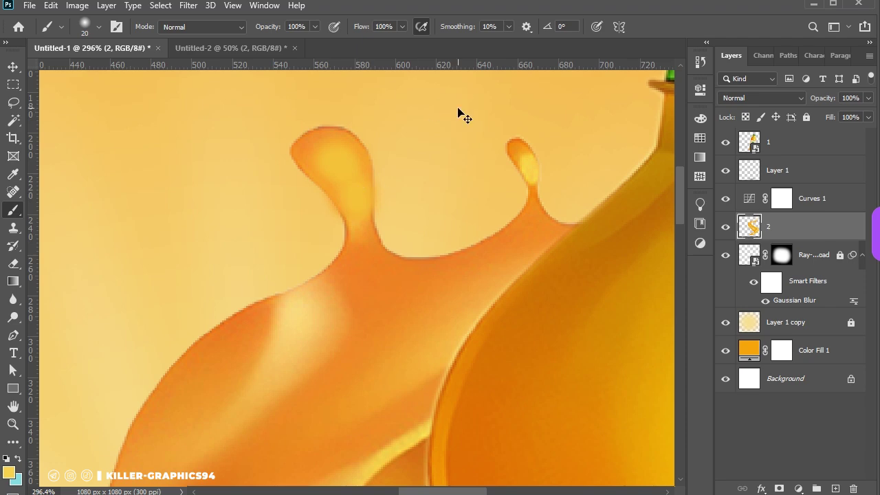
Zoom out and try moving the splash layer above the bottle, then undo it.
scroll(348, 289, down, 2)
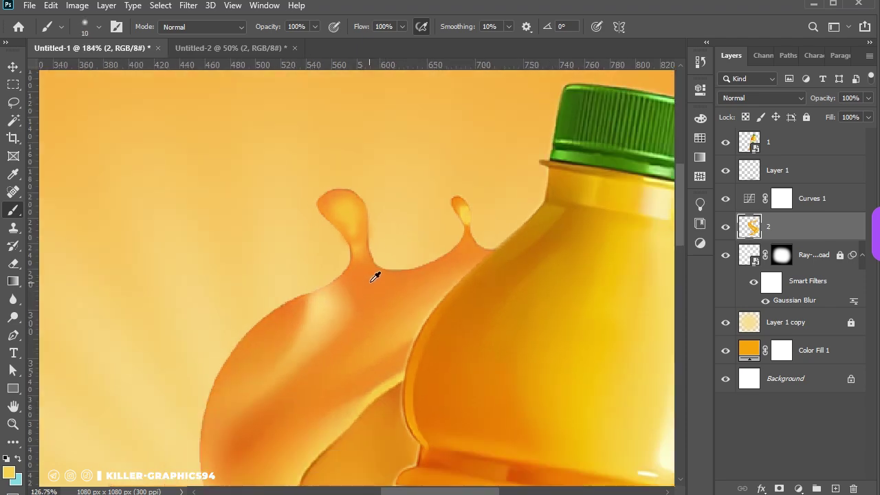
scroll(375, 274, down, 3)
scroll(330, 206, down, 2)
key(v)
scroll(287, 134, down, 1)
scroll(450, 371, down, 1)
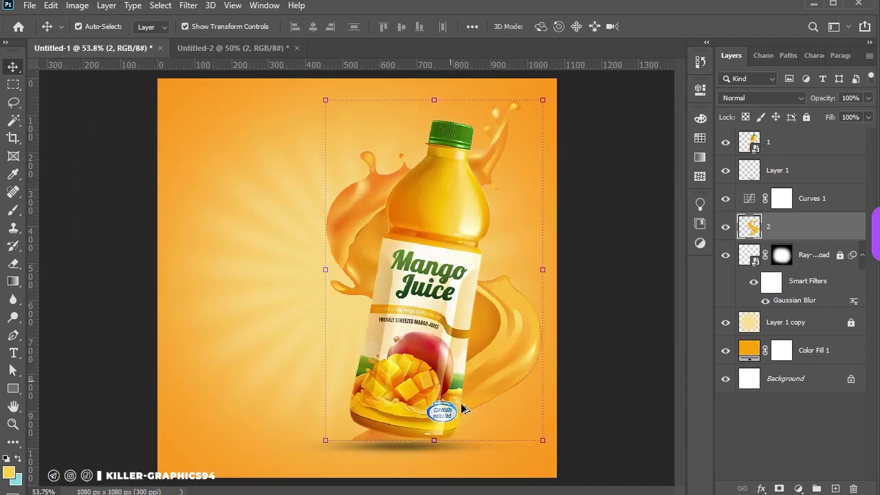
scroll(450, 371, up, 1)
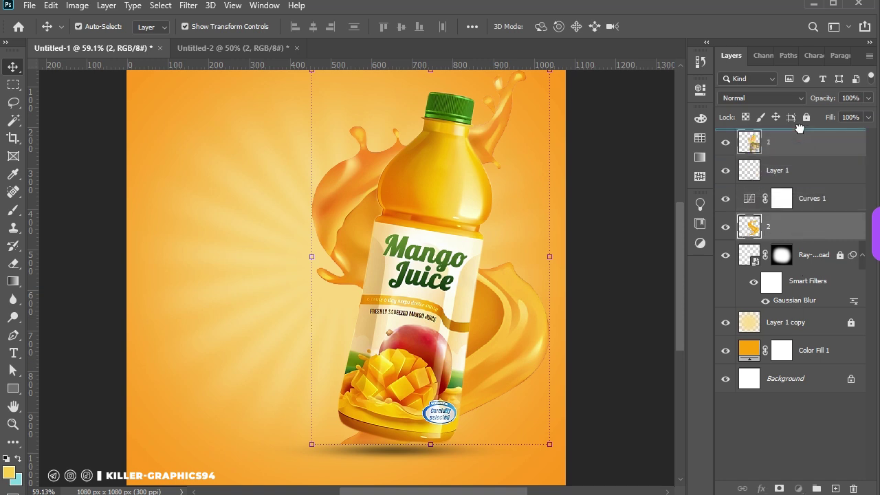
drag(809, 232, 800, 133)
key(ctrl+z)
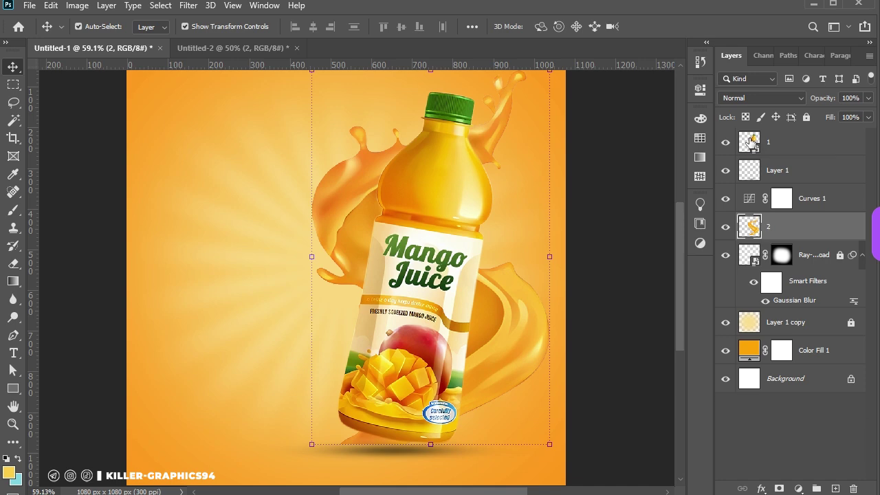
Add a layer mask to bottle layer 1 and load the splash shape as a selection.
click(752, 141)
click(779, 488)
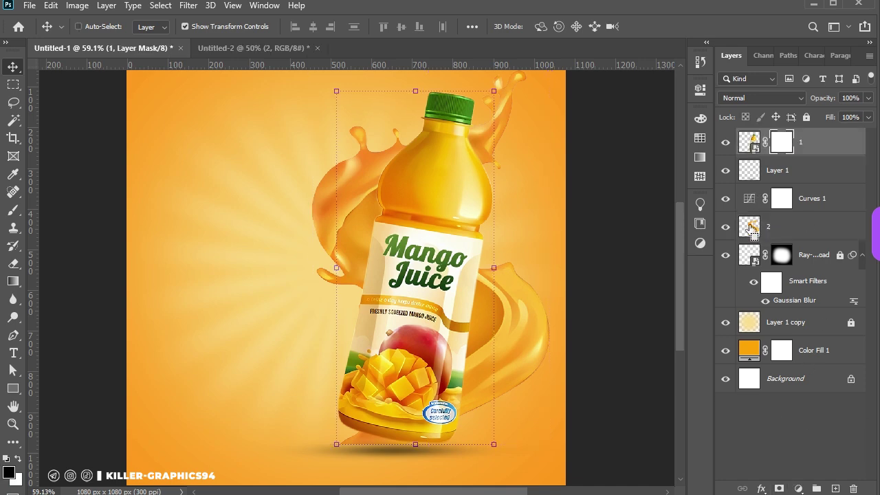
ctrl+click(751, 228)
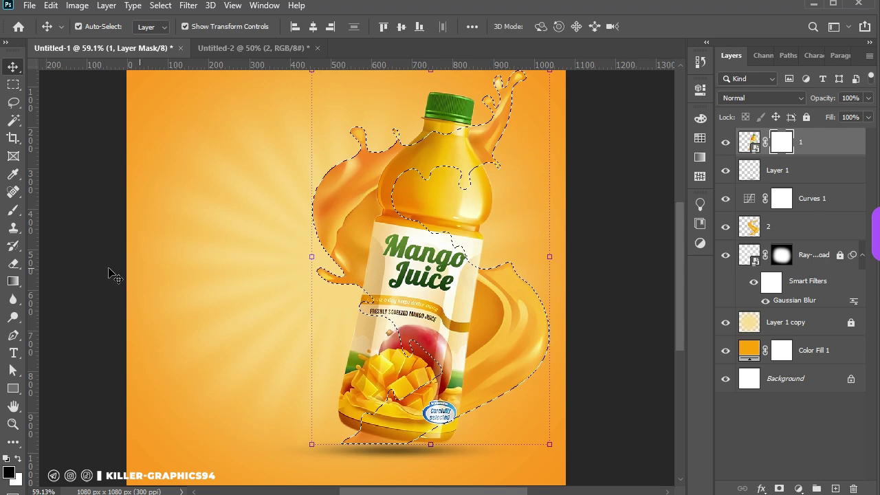
key(b)
scroll(451, 241, up, 2)
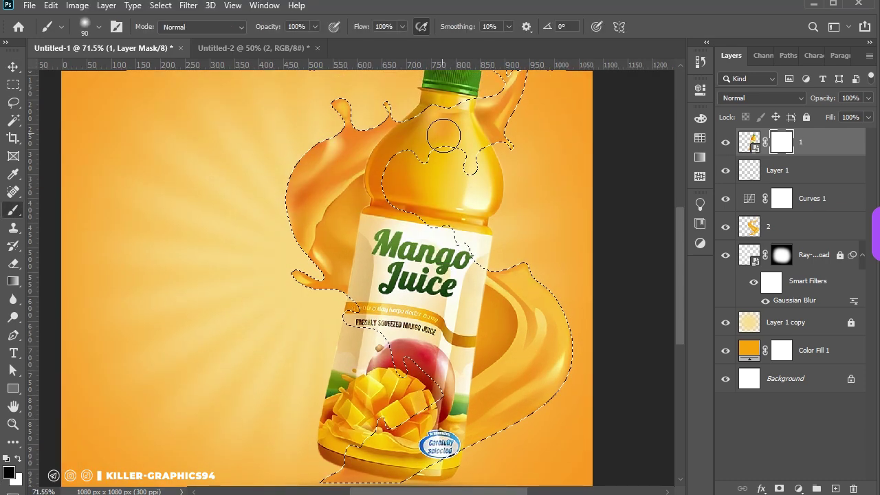
right_click(454, 124)
key(Escape)
Paint the mask so the splash covers the bottle's upper-left shoulder, restoring part with white.
mouse_move(442, 137)
mouse_down()
mouse_move(388, 187)
mouse_move(392, 206)
mouse_move(364, 261)
mouse_move(381, 227)
mouse_up()
key(ctrl+z)
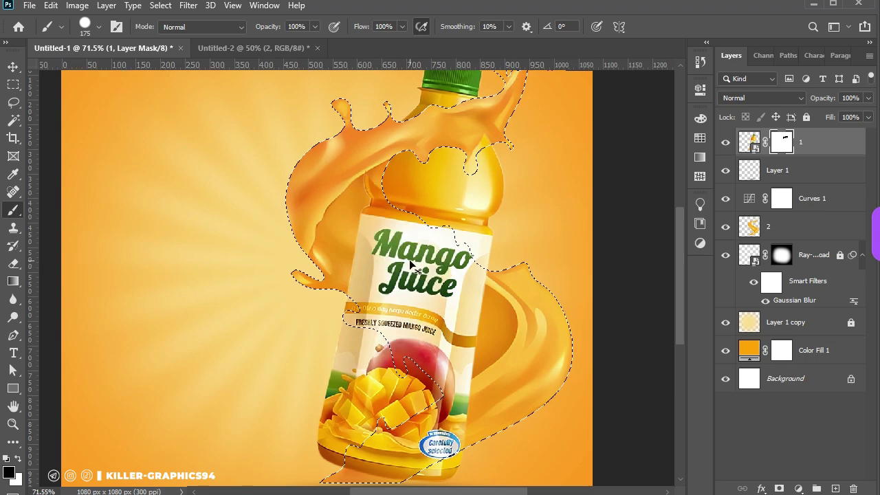
drag(403, 186, 369, 155)
scroll(385, 96, up, 3)
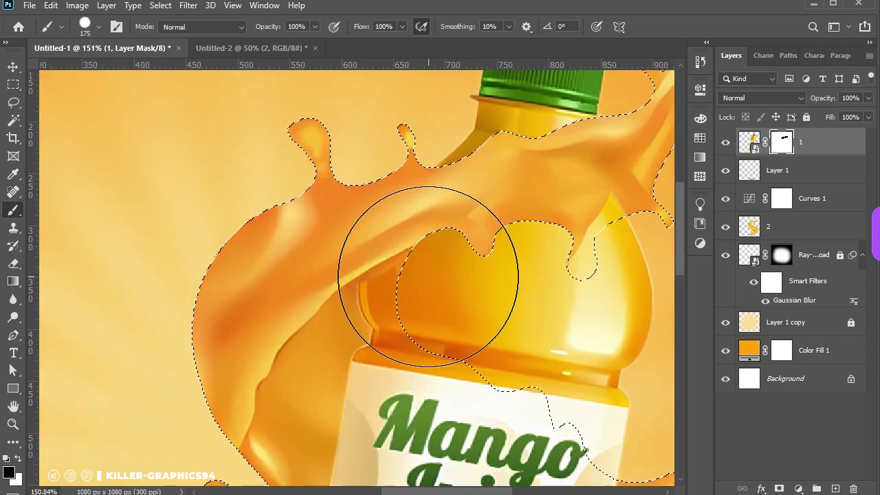
key(x)
key(bracketleft)
key(bracketleft)
key(bracketleft)
mouse_move(422, 304)
mouse_down()
mouse_move(422, 285)
mouse_move(392, 294)
mouse_move(397, 302)
mouse_up()
Paint black on the mask over the blue badge on the bottle's lower label.
scroll(397, 302, down, 2)
scroll(397, 302, down, 2)
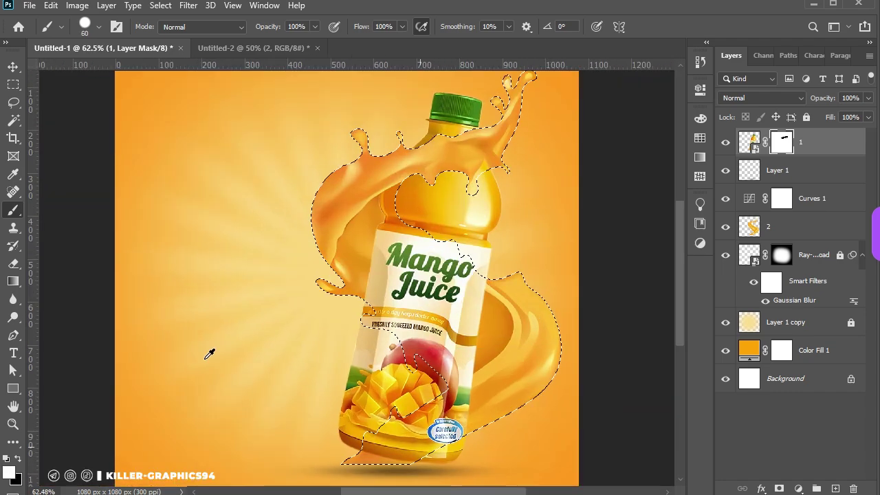
key(x)
scroll(446, 436, up, 2)
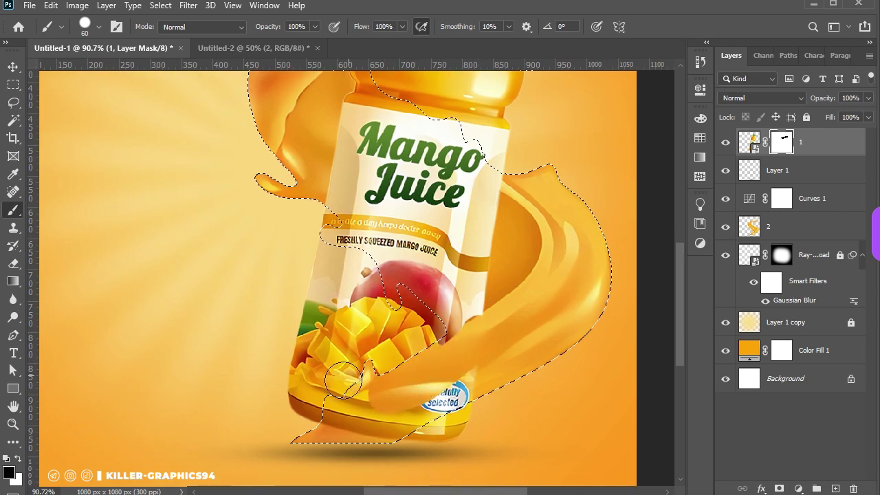
drag(460, 378, 450, 358)
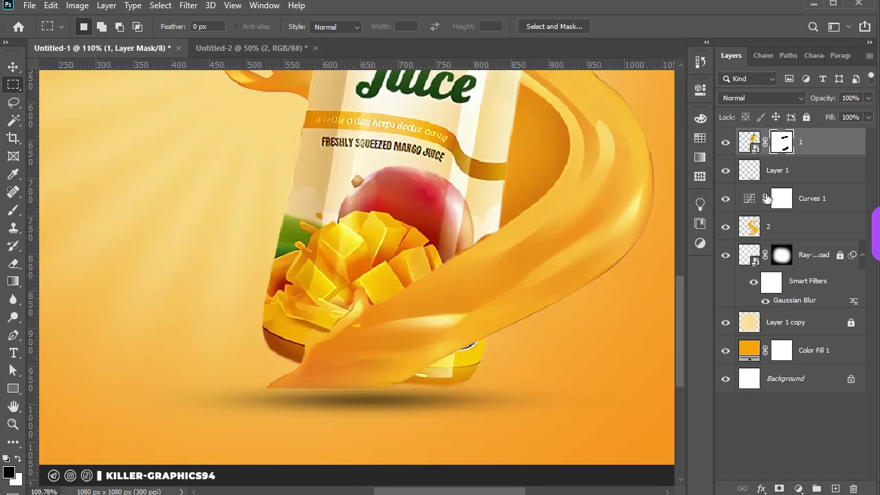
Add a layer mask to splash layer 2 with the bottle outline loaded as a selection.
ctrl+click(749, 142)
click(810, 226)
click(779, 488)
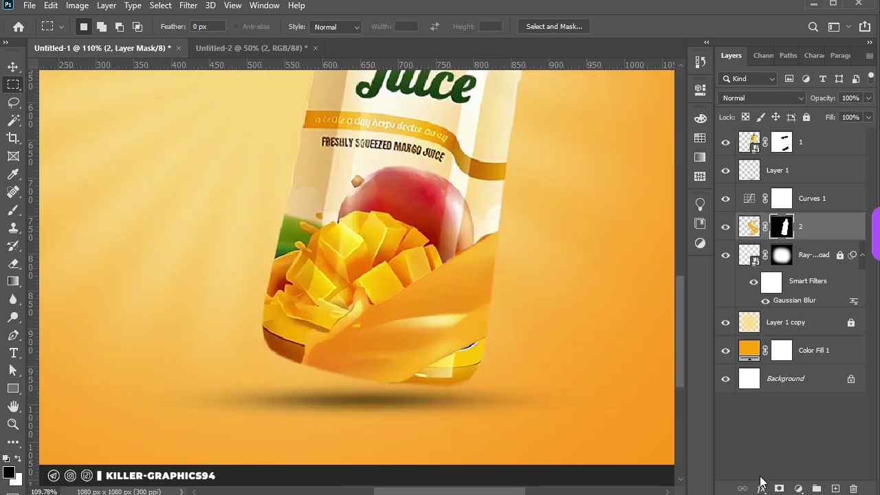
key(ctrl+z)
key(v)
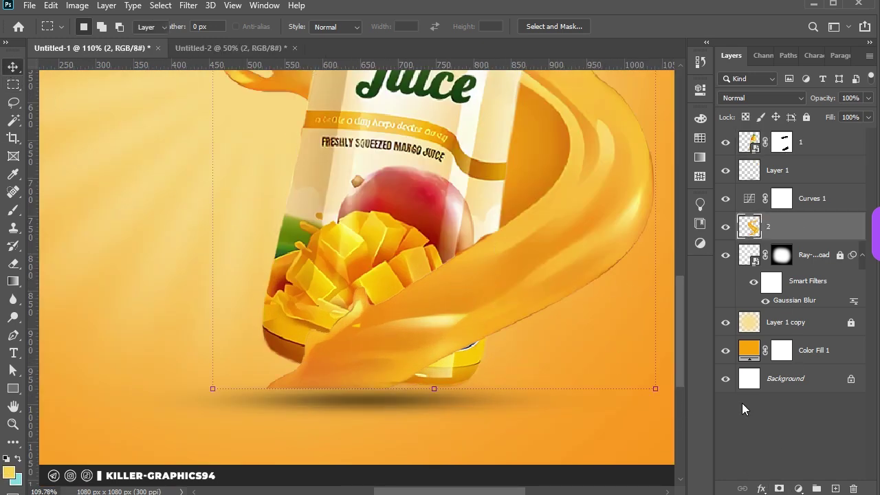
ctrl+click(757, 155)
key(b)
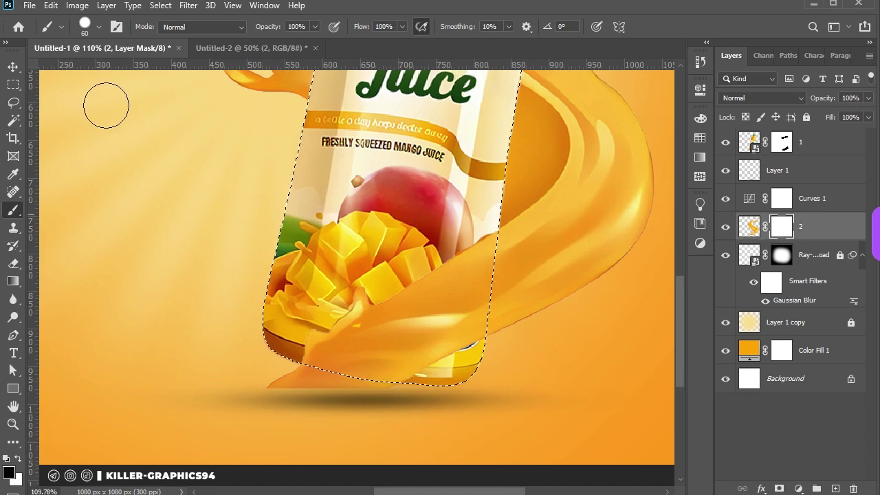
Paint away a bit of splash at the bottle's base on the mask, then deselect.
key(m)
right_click(244, 128)
key(Escape)
key(b)
drag(226, 328, 265, 357)
key(m)
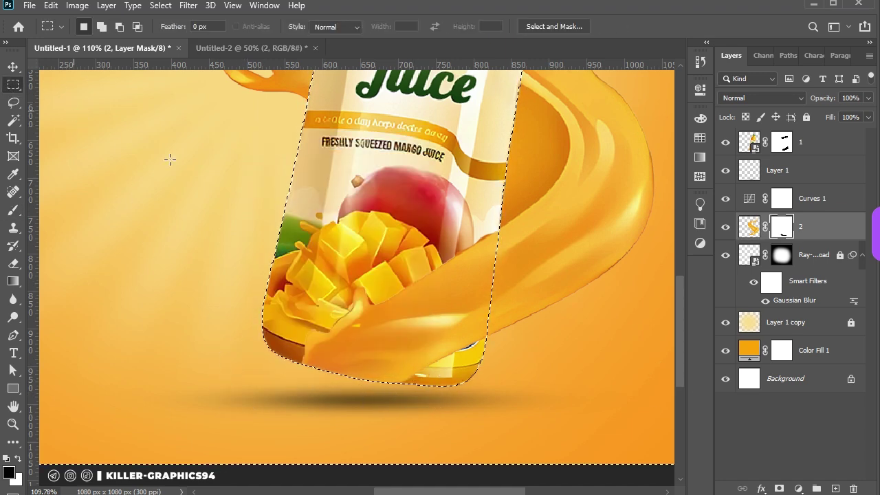
key(ctrl+d)
scroll(337, 204, down, 3)
scroll(336, 204, up, 3)
key(v)
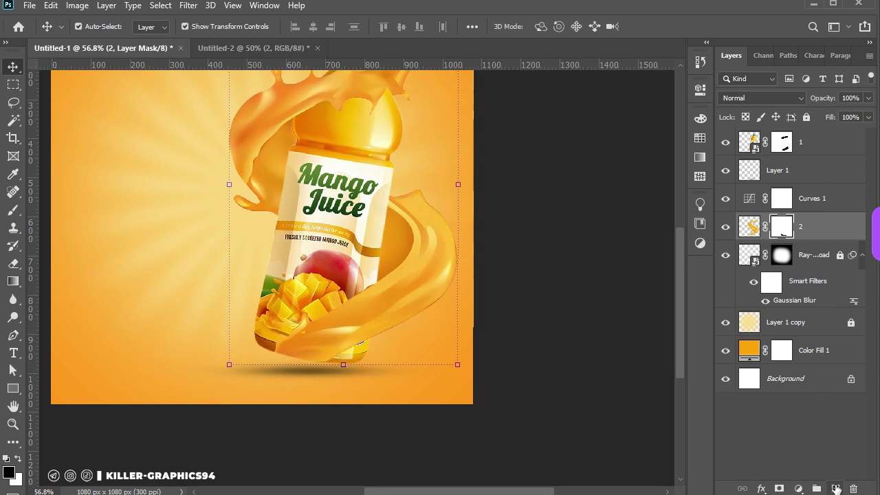
Add an empty Layer 2, then delete it.
click(835, 488)
scroll(295, 128, up, 2)
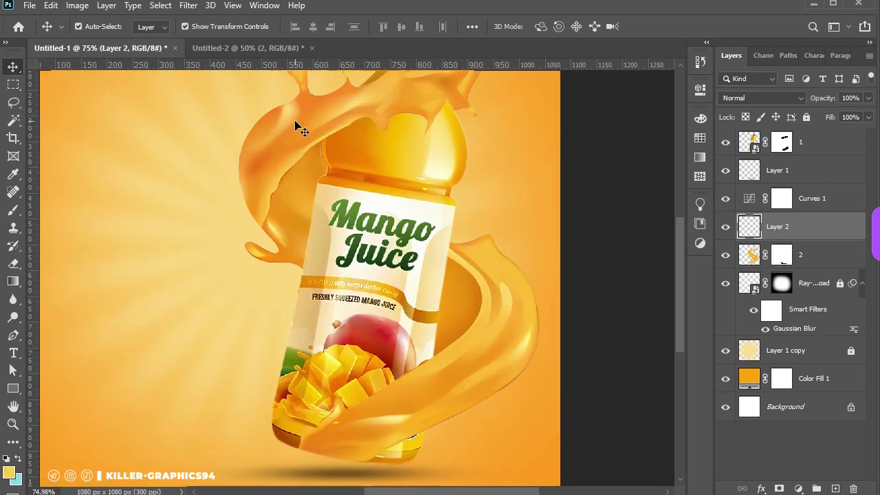
scroll(389, 130, up, 3)
key(Delete)
scroll(390, 130, down, 5)
Nudge the bottle and splash layers slightly left, then go to Untitled-2.
shift+click(820, 225)
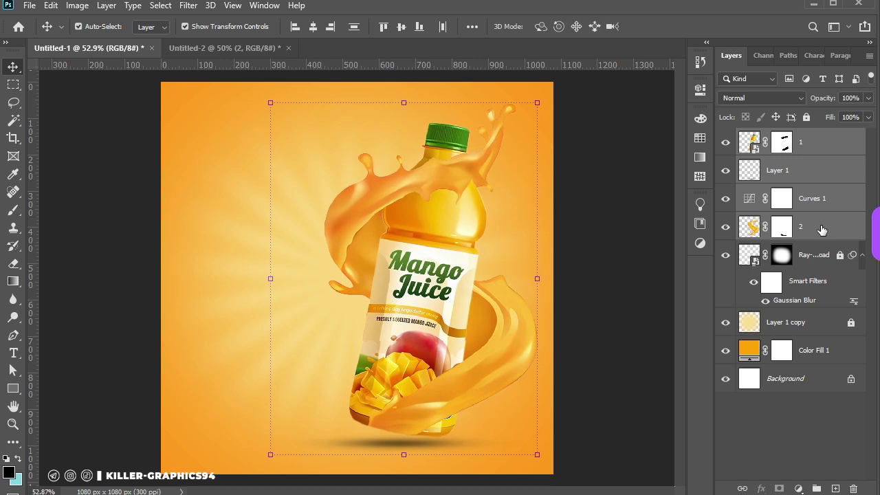
key(shift+Left)
key(shift+Left)
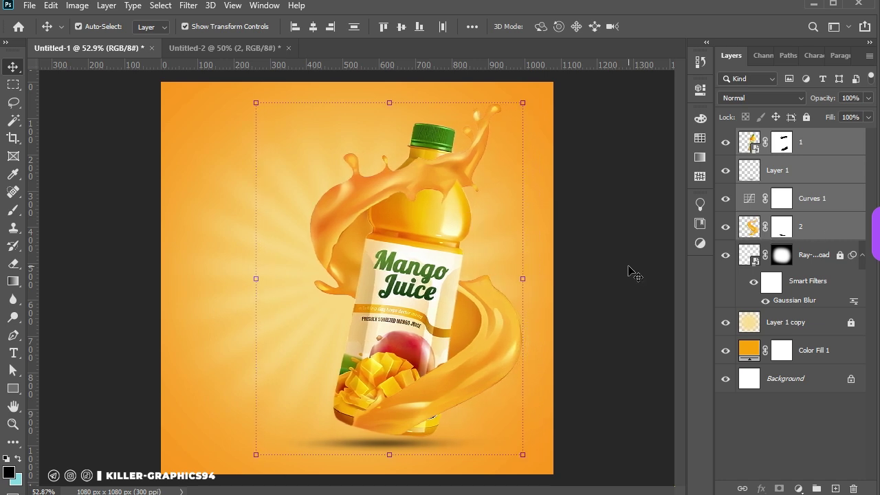
key(shift+Left)
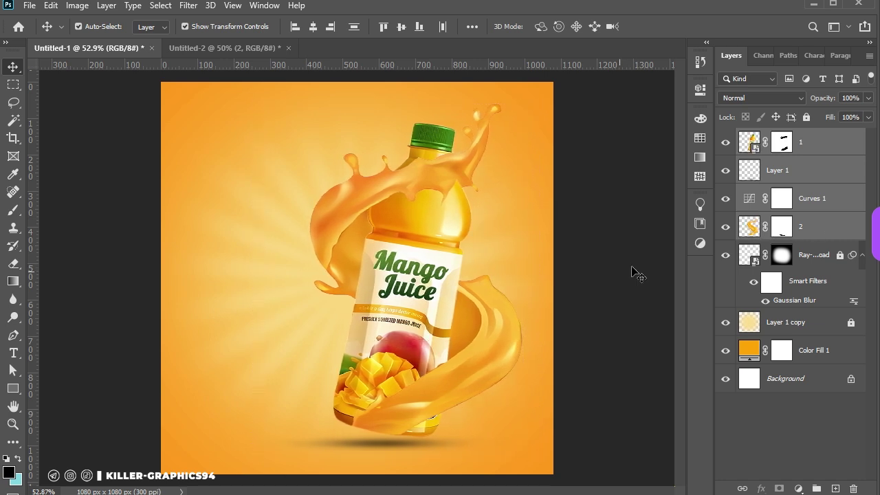
click(632, 270)
scroll(659, 131, down, 1)
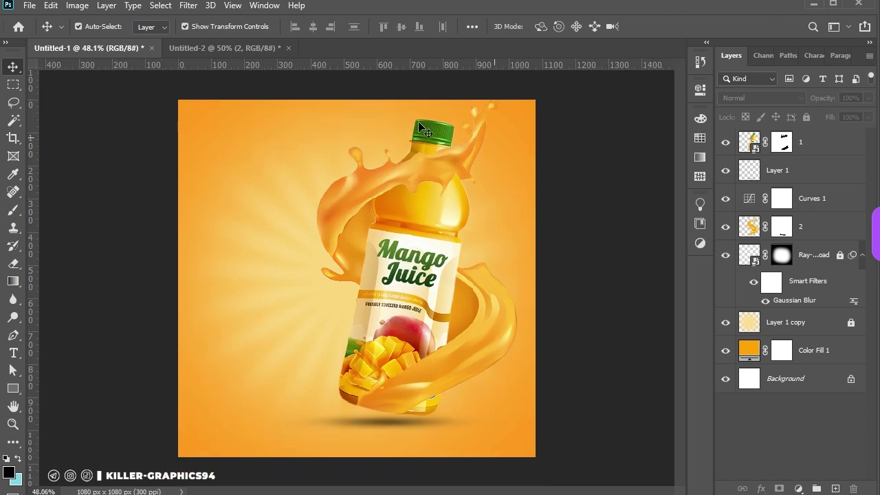
click(222, 50)
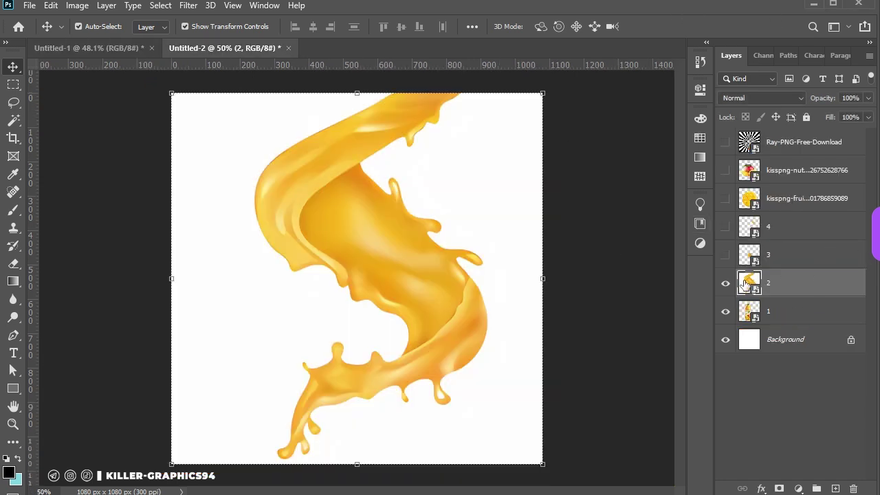
Copy the whole-mango layer into Untitled-1 at 17% in the bottom-left corner, then return to Untitled-2.
click(725, 170)
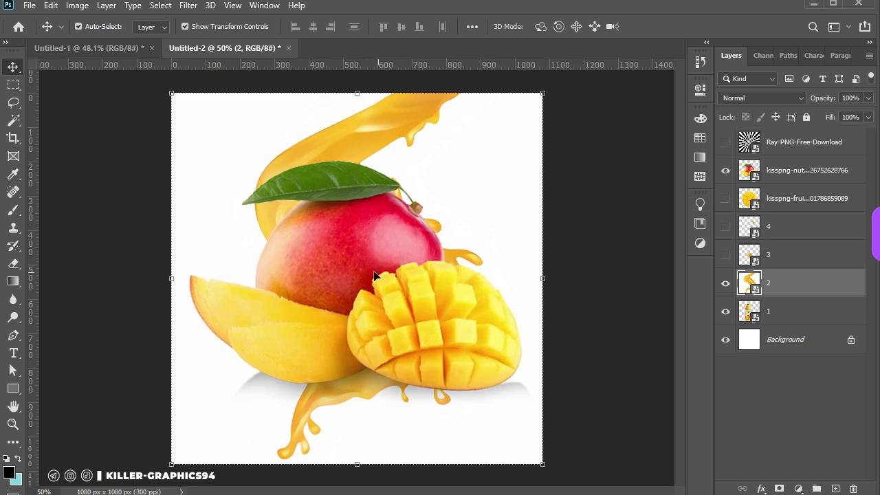
click(797, 169)
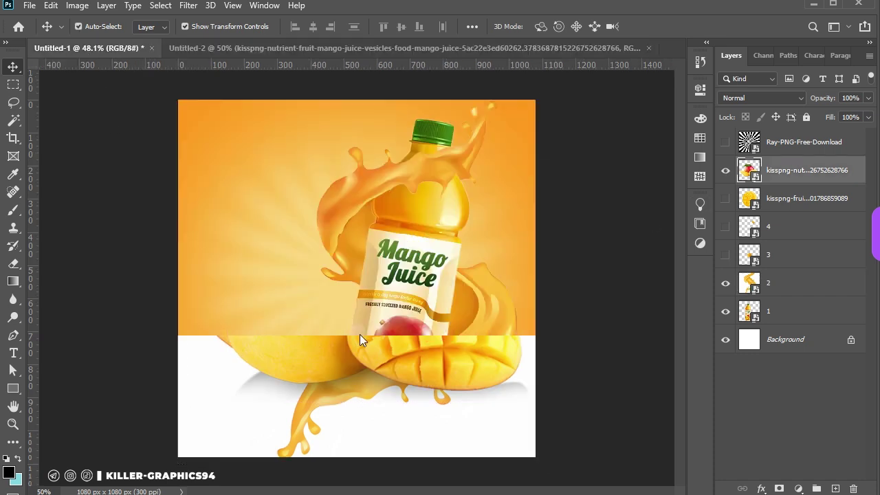
drag(90, 58, 406, 356)
key(ctrl+t)
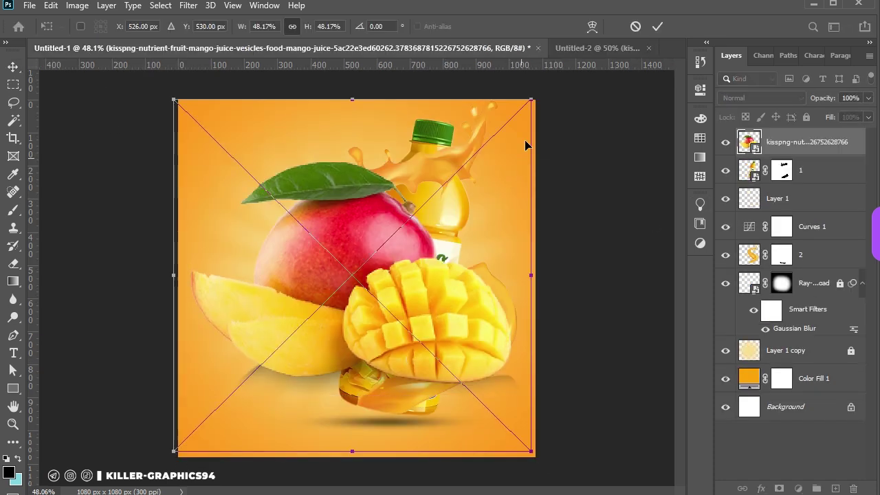
mouse_move(528, 100)
mouse_down()
mouse_move(321, 287)
mouse_move(300, 328)
mouse_up()
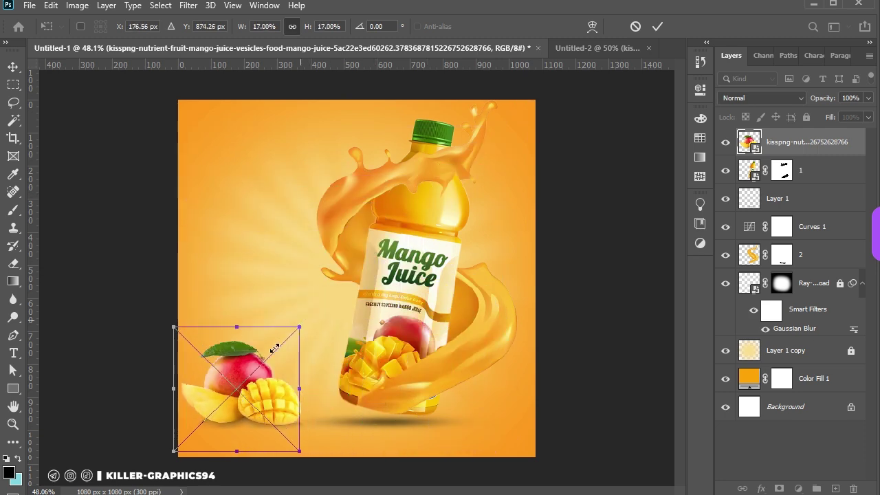
mouse_move(240, 383)
mouse_down()
mouse_move(246, 395)
mouse_move(239, 386)
mouse_up()
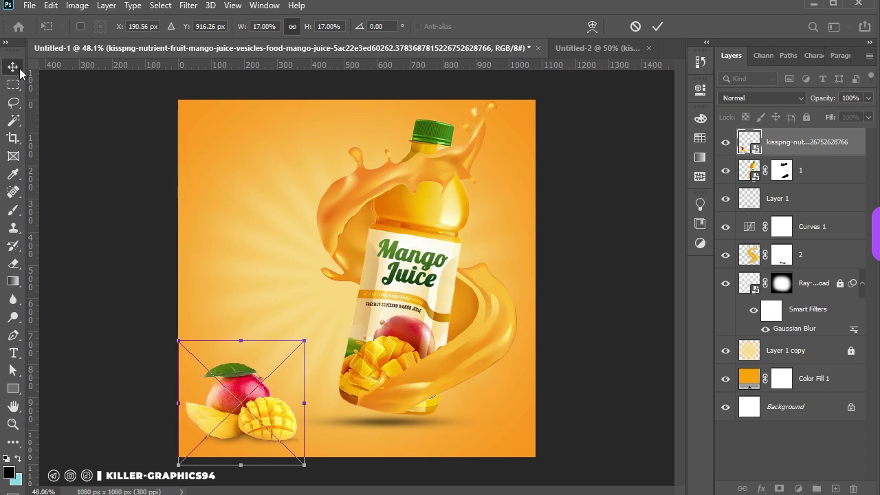
click(17, 69)
click(92, 151)
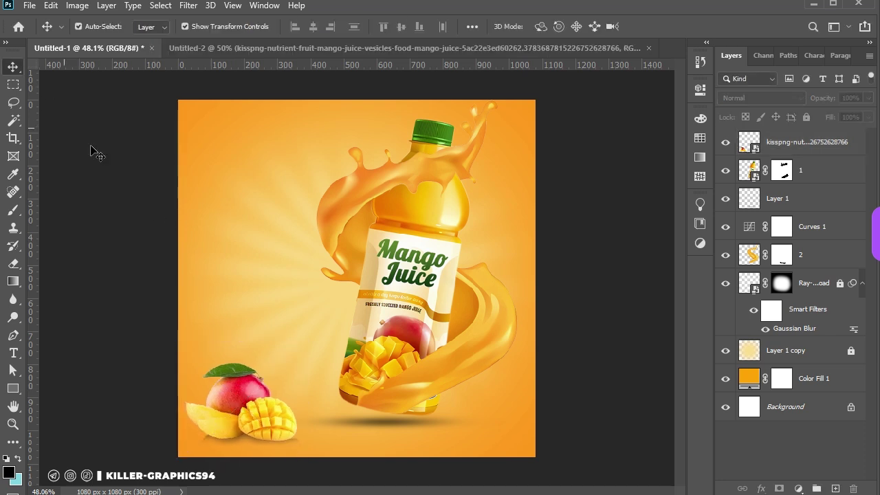
click(486, 46)
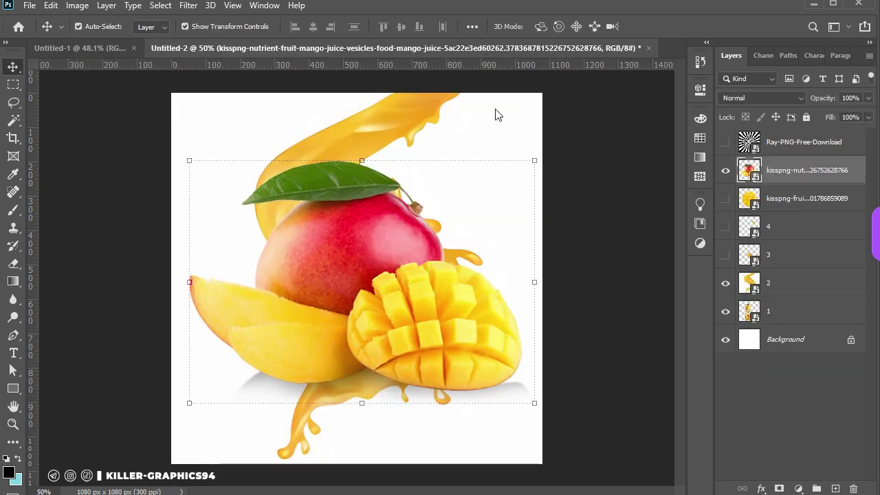
Hide the whole mango, copy the cubed-mango layer into Untitled-1, and roughly shrink it over the bottle.
click(725, 171)
click(725, 199)
mouse_move(406, 291)
mouse_down()
mouse_move(384, 214)
mouse_move(367, 200)
mouse_move(369, 261)
mouse_move(433, 319)
mouse_move(449, 321)
mouse_up()
key(ctrl+t)
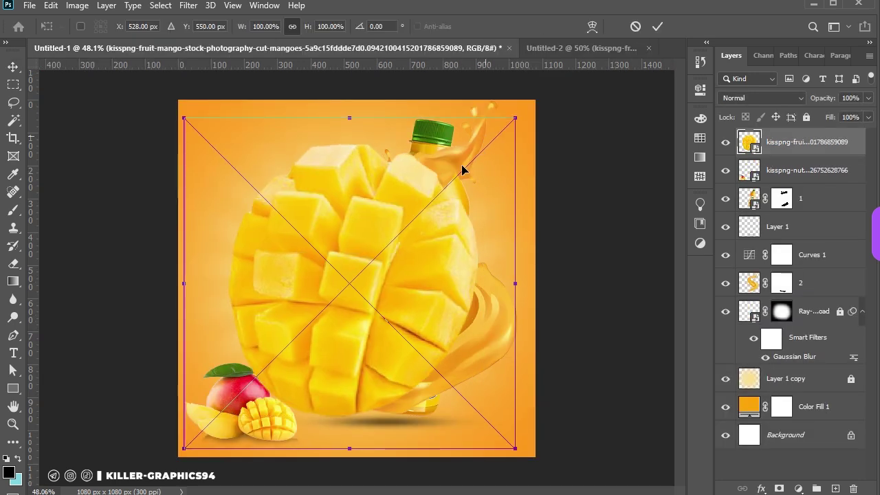
drag(349, 118, 310, 281)
mouse_move(320, 401)
mouse_down()
mouse_move(452, 333)
mouse_move(506, 320)
mouse_up()
Scale the cubed mango to 28.45% right of the label, apply it, and add a layer mask.
scroll(600, 433, up, 4)
scroll(599, 433, down, 2)
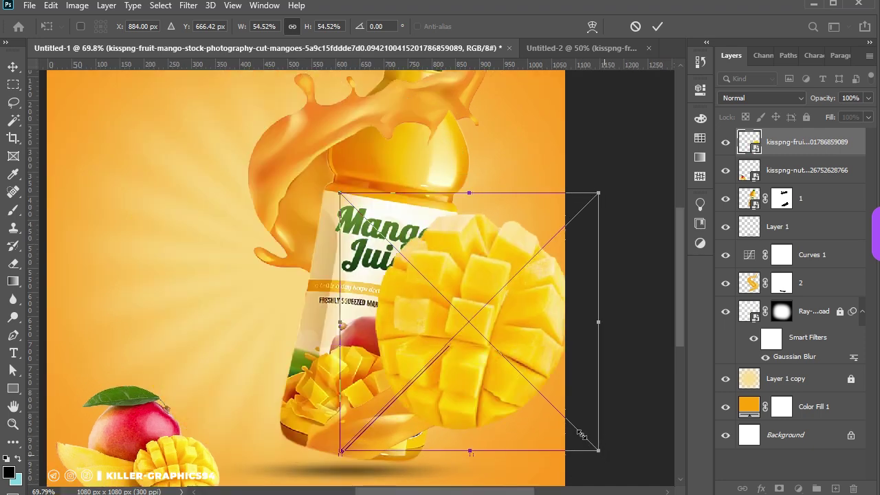
drag(581, 435, 484, 337)
drag(421, 256, 457, 303)
drag(515, 383, 511, 376)
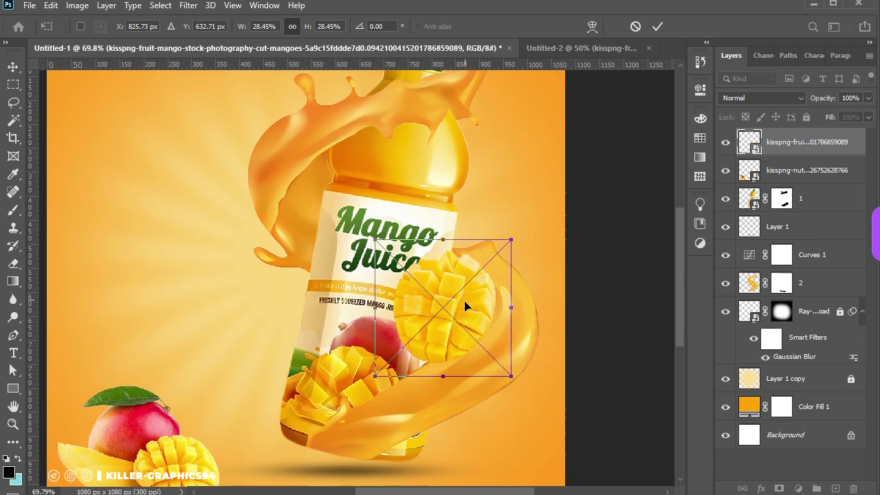
drag(465, 306, 462, 309)
key(Return)
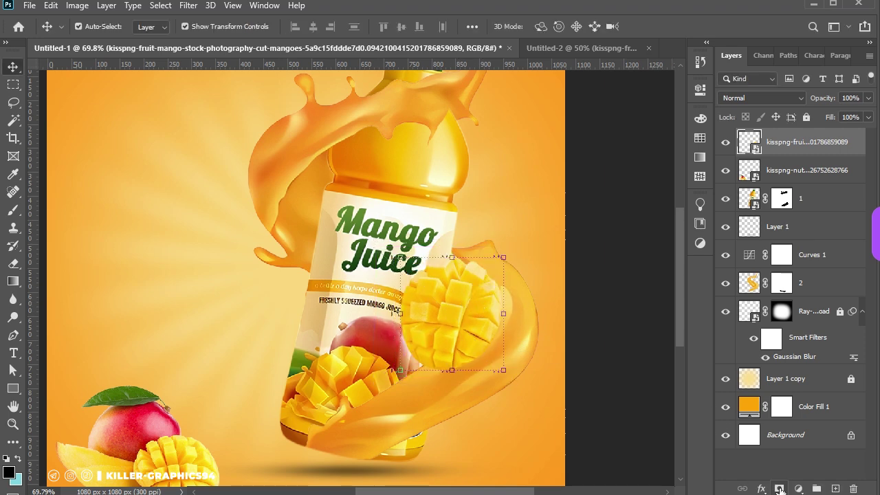
click(779, 488)
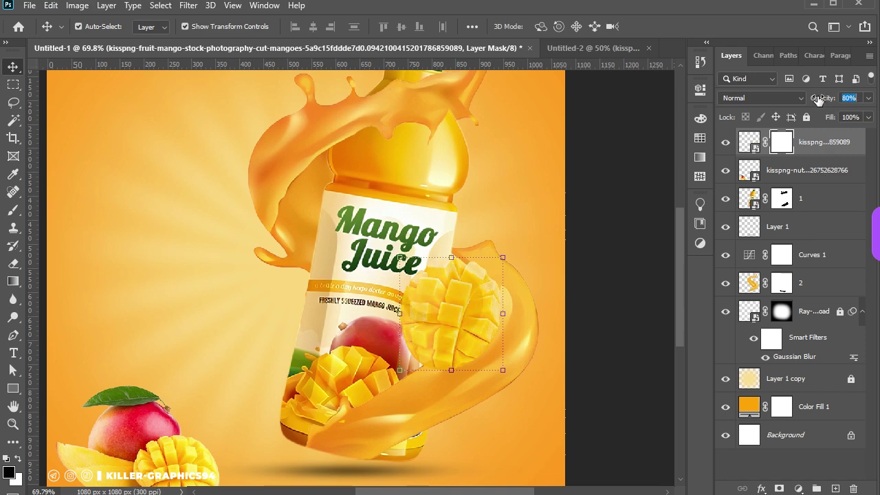
Set the cubed mango to 60% opacity and mask it away where it overlaps the bottle.
drag(822, 102, 818, 102)
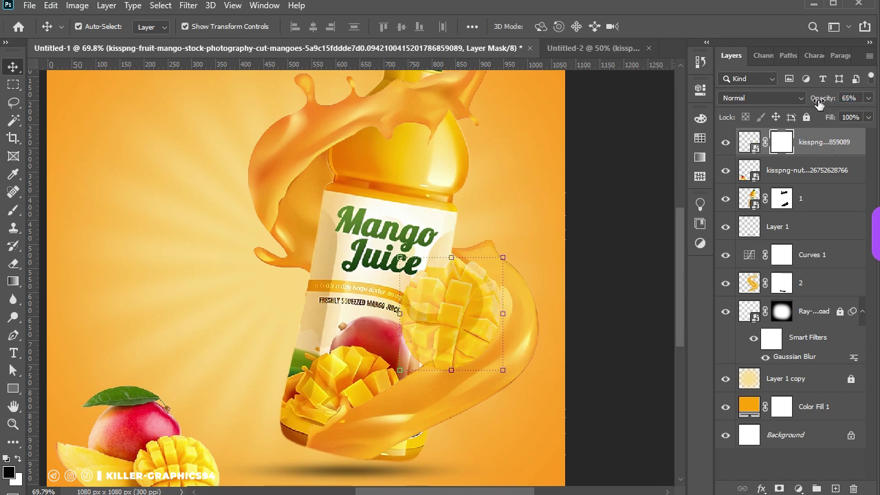
ctrl+click(750, 199)
key(b)
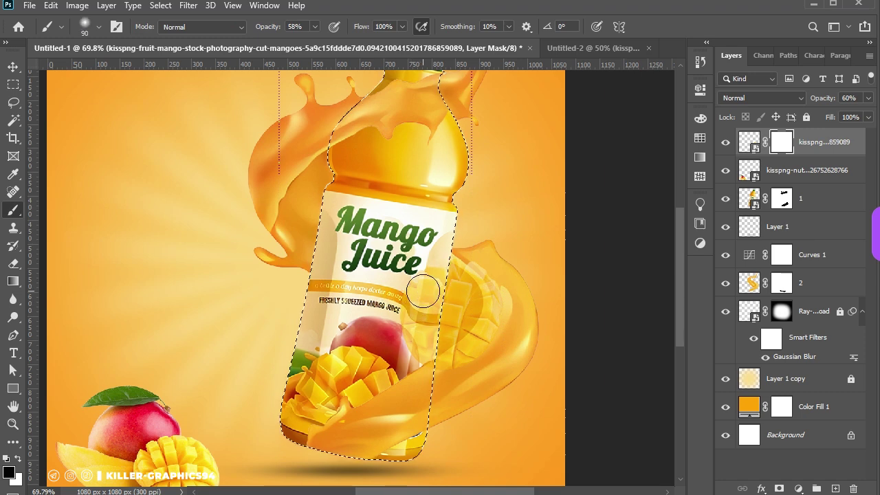
key(bracketright)
key(bracketright)
key(bracketright)
key(bracketright)
mouse_move(442, 255)
mouse_down()
mouse_move(421, 363)
mouse_move(436, 294)
mouse_move(397, 335)
mouse_up()
Clear the bottle selection and hide the cubed-mango layer.
click(13, 84)
click(111, 101)
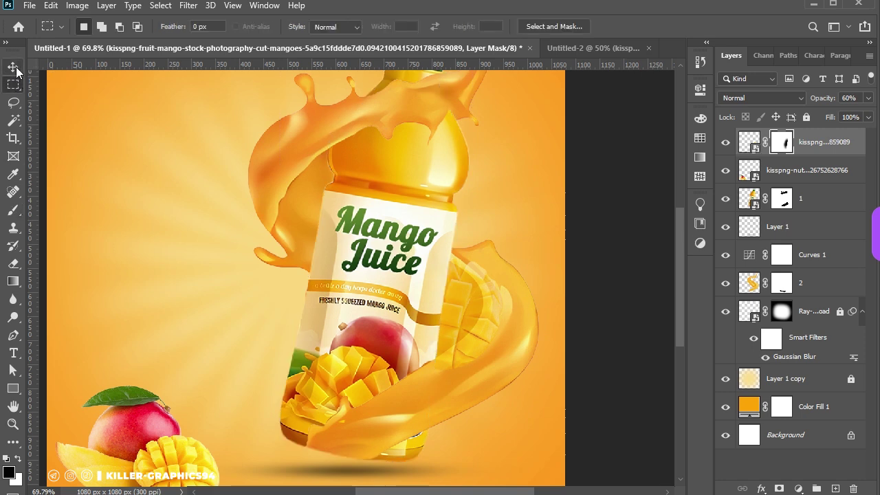
click(13, 66)
scroll(523, 304, up, 5)
click(724, 142)
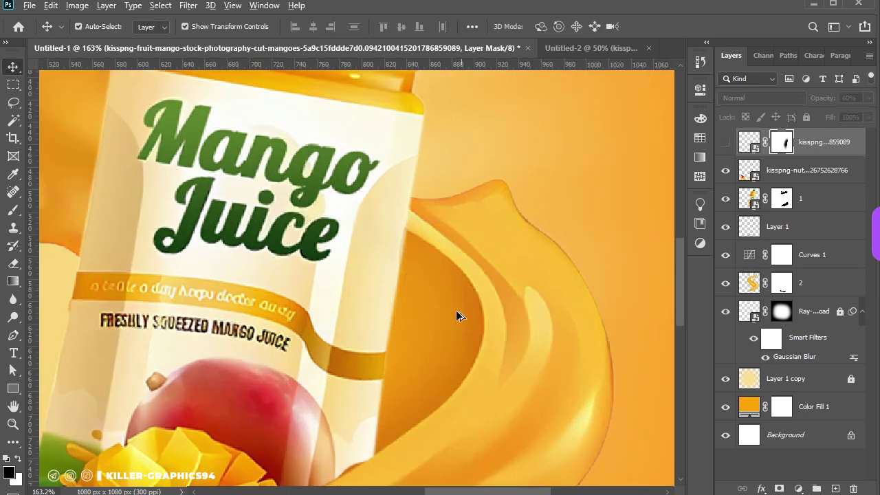
scroll(476, 226, up, 1)
scroll(477, 226, down, 1)
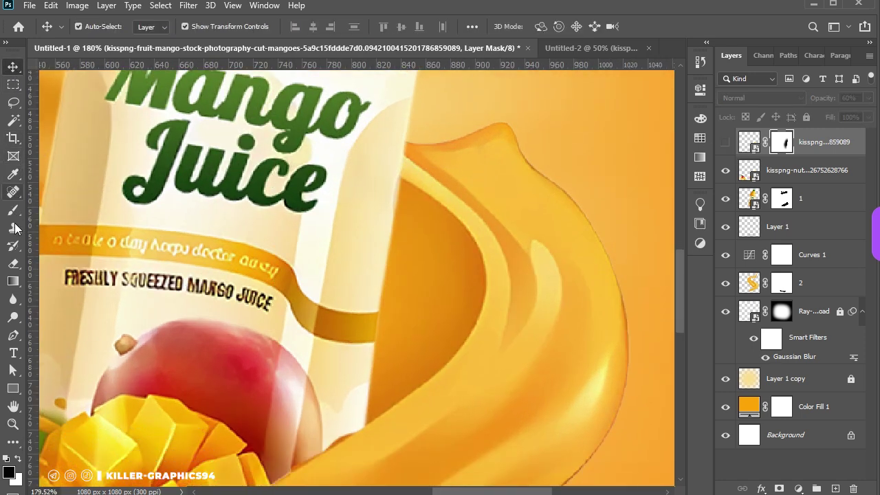
Trace a closed curved pen path along the splash's inner edge beside the bottle's right side.
click(13, 335)
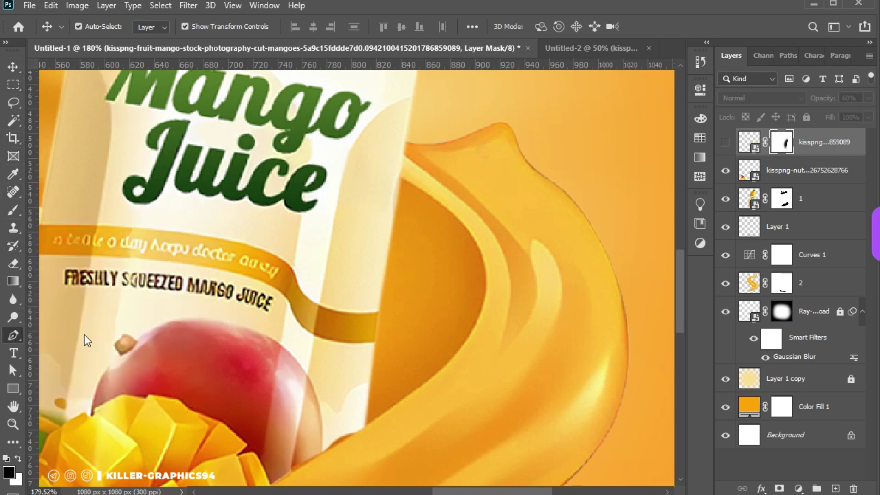
click(399, 174)
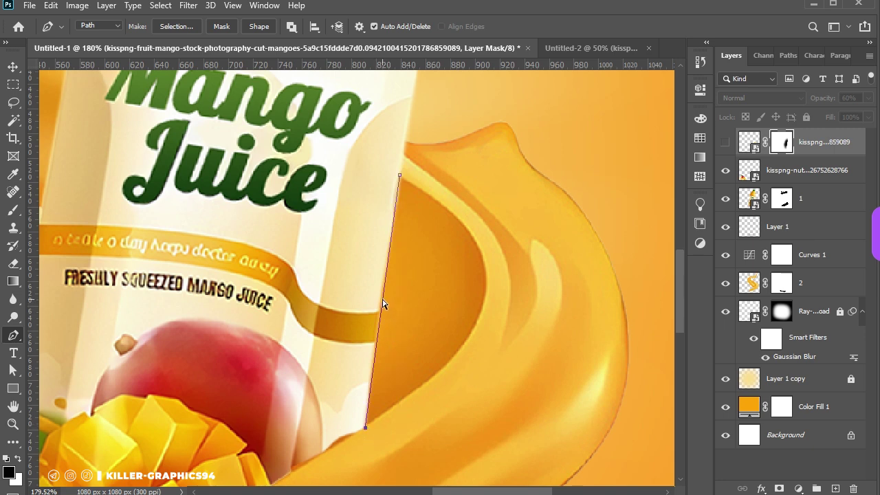
mouse_move(383, 305)
mouse_down()
mouse_move(397, 302)
mouse_move(383, 306)
mouse_up()
right_click(13, 335)
click(58, 358)
mouse_move(385, 303)
mouse_down()
mouse_move(484, 283)
mouse_move(487, 275)
mouse_up()
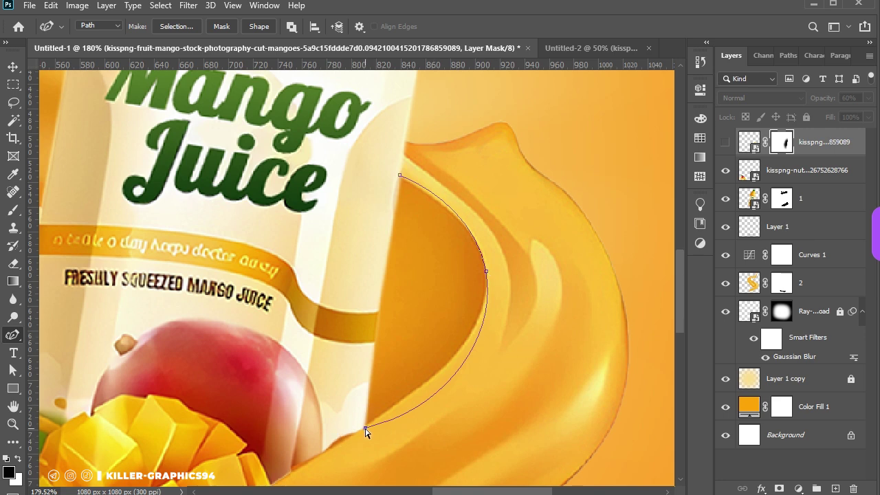
mouse_move(452, 382)
mouse_down()
mouse_move(444, 373)
mouse_move(451, 359)
mouse_move(450, 367)
mouse_up()
click(365, 426)
drag(407, 400, 408, 401)
Convert the path to a 0 px selection, show the mango cubes layer, and invert the selection.
right_click(448, 312)
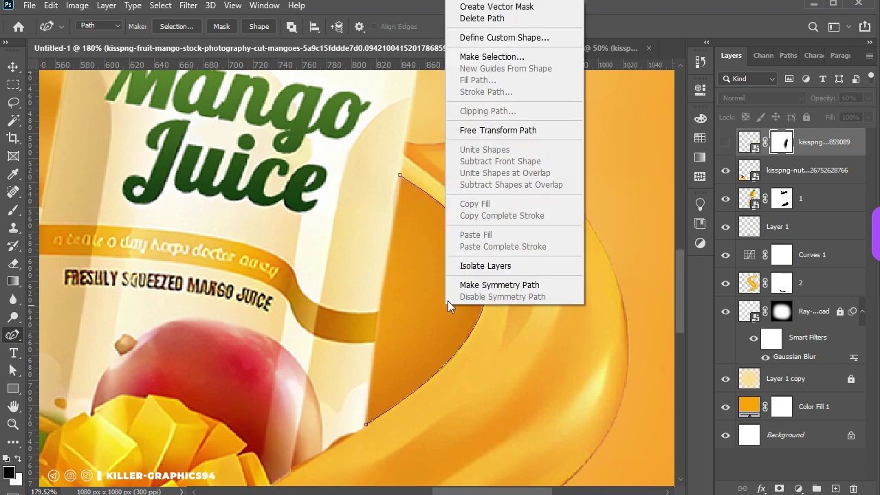
click(488, 59)
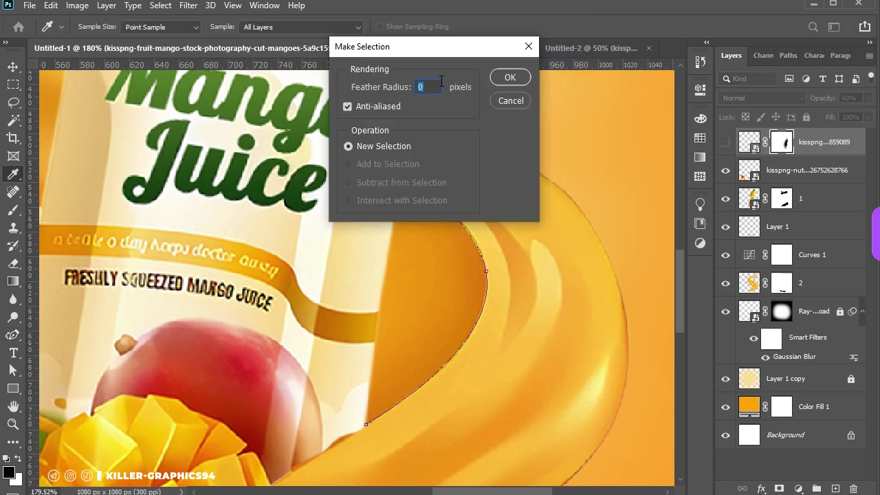
click(510, 78)
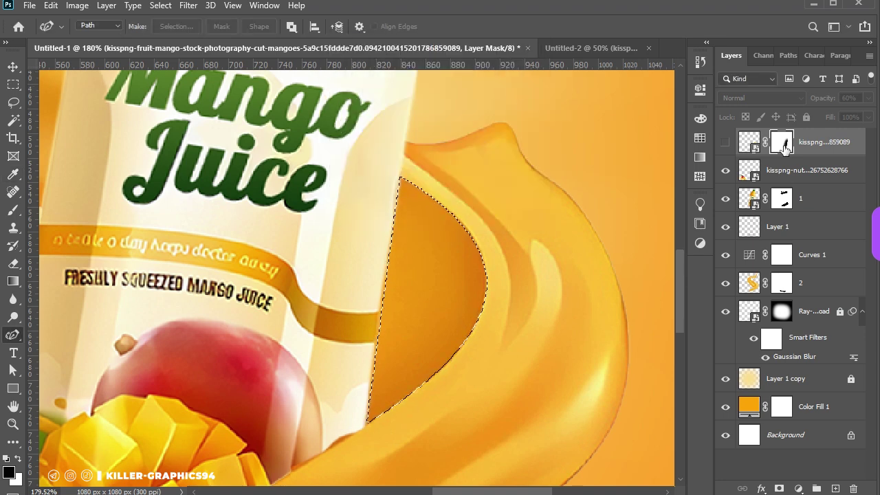
click(725, 142)
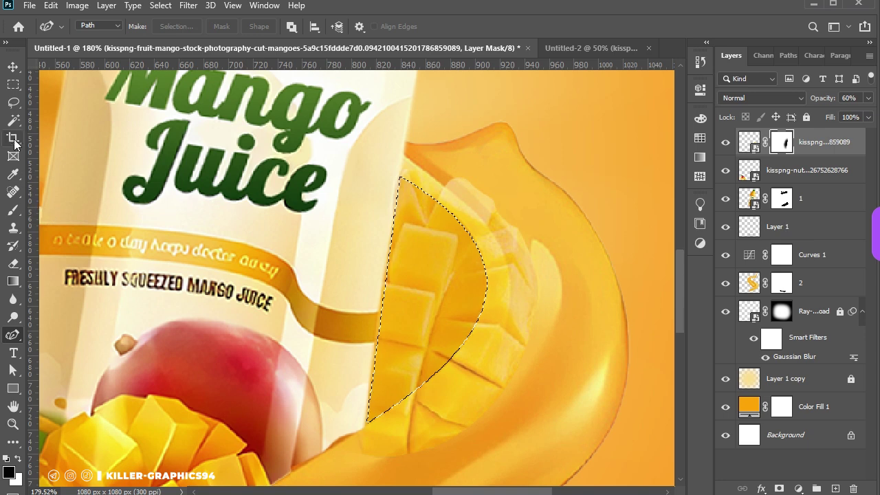
click(13, 209)
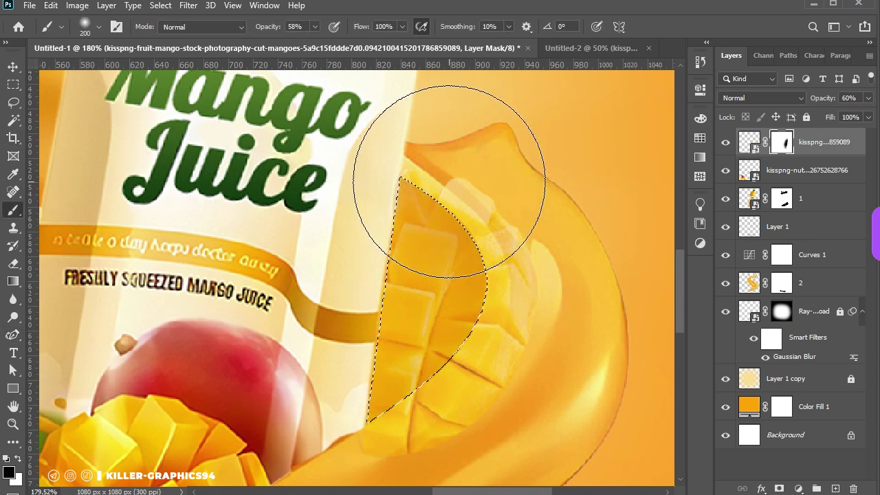
key(m)
right_click(417, 148)
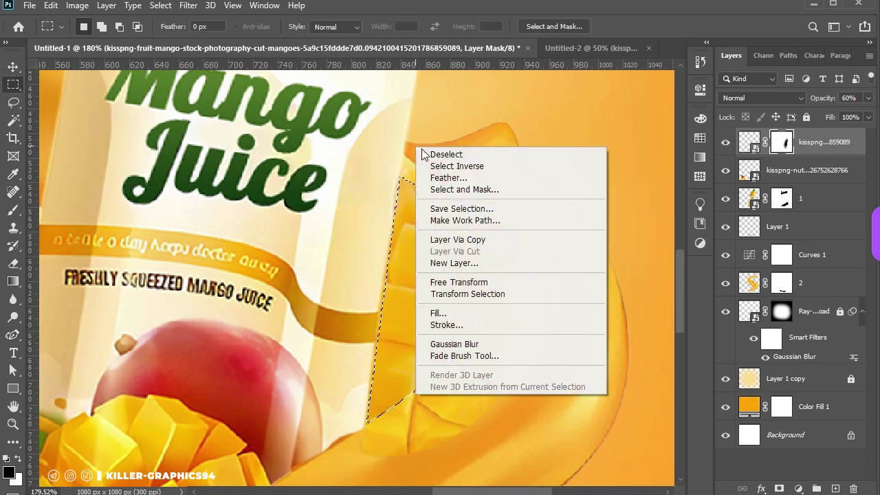
click(453, 166)
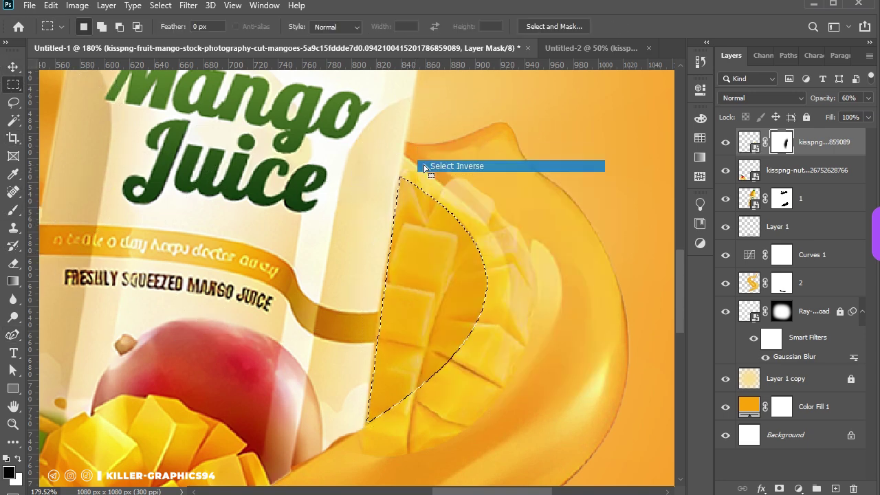
Paint the mango layer's mask with an 80 px soft brush near the splash edge, then deselect.
click(13, 210)
right_click(535, 207)
text(80)
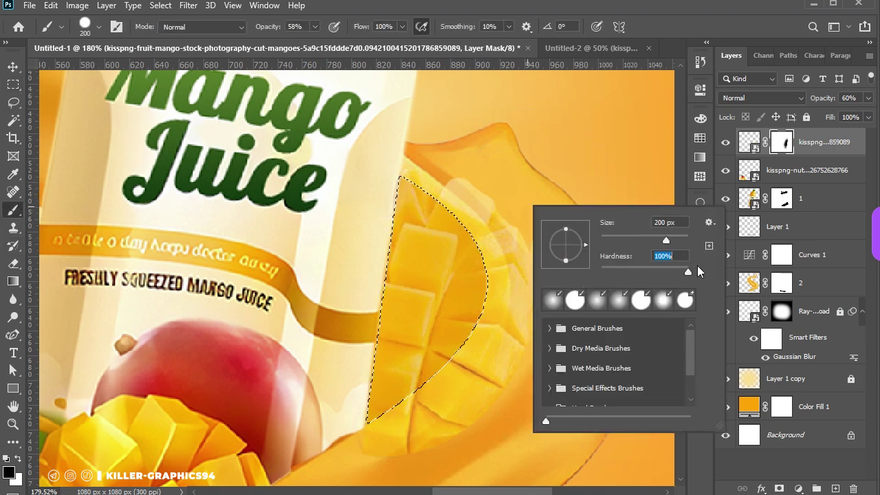
key(Return)
mouse_move(447, 161)
mouse_down()
mouse_move(509, 229)
mouse_move(552, 231)
mouse_move(419, 414)
mouse_move(438, 375)
mouse_up()
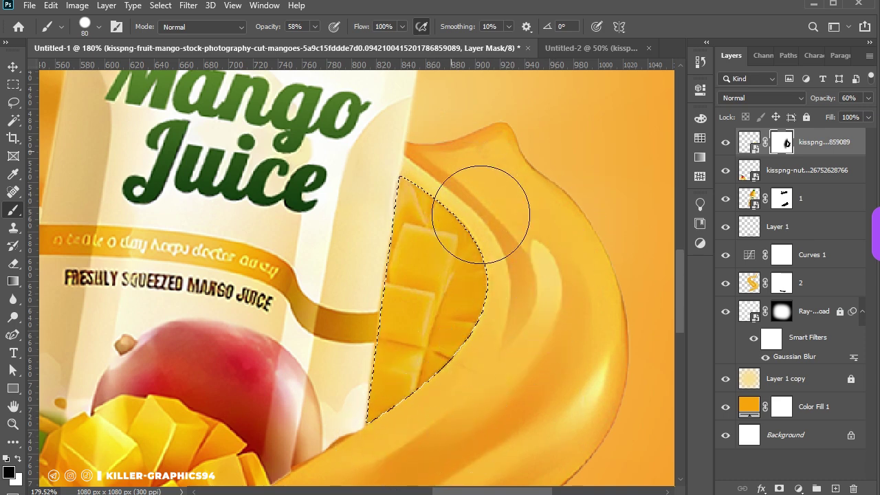
click(13, 83)
click(100, 106)
Set the mango cubes layer to 100% opacity and enlarge it to about 103%.
click(11, 67)
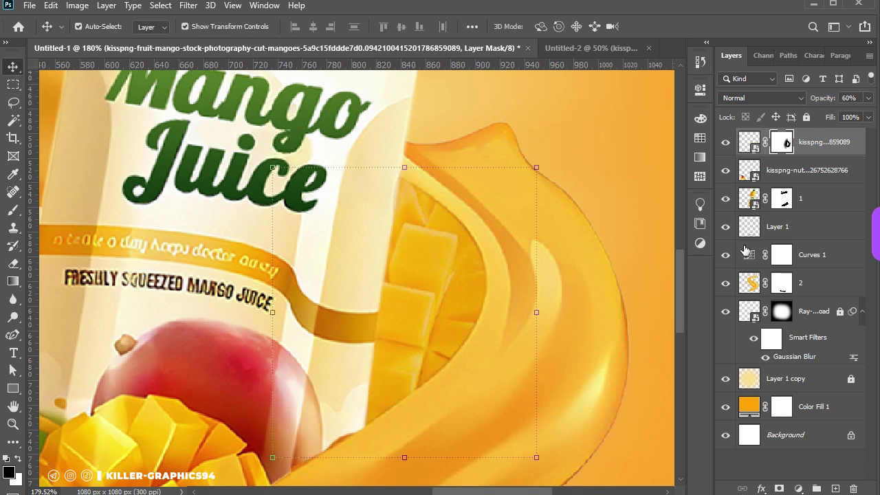
drag(851, 98, 876, 99)
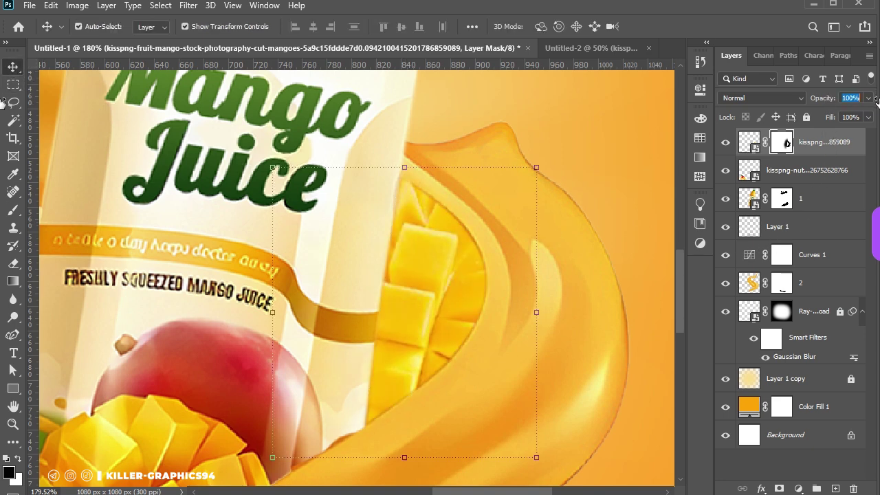
click(538, 458)
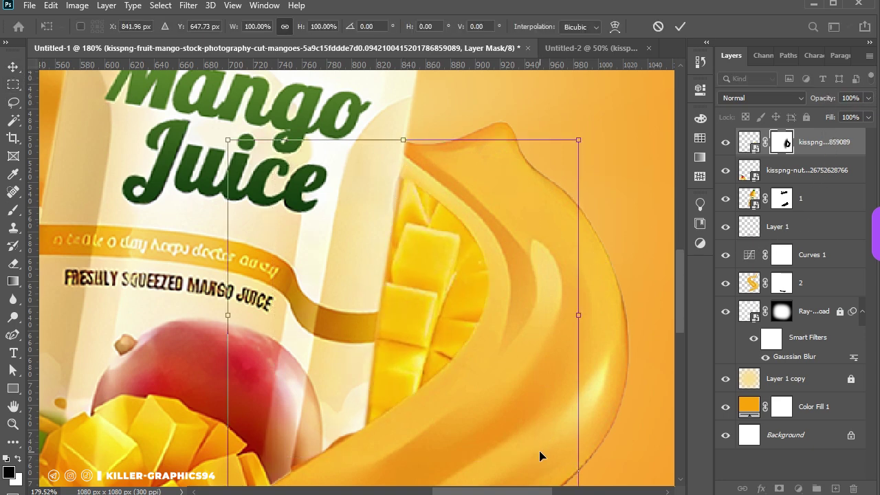
scroll(564, 374, down, 2)
scroll(574, 384, down, 1)
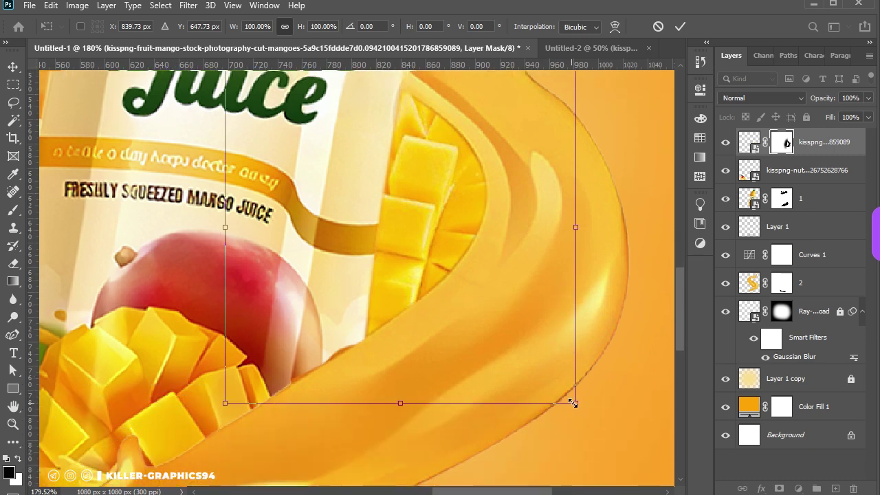
drag(573, 402, 578, 404)
scroll(287, 163, up, 2)
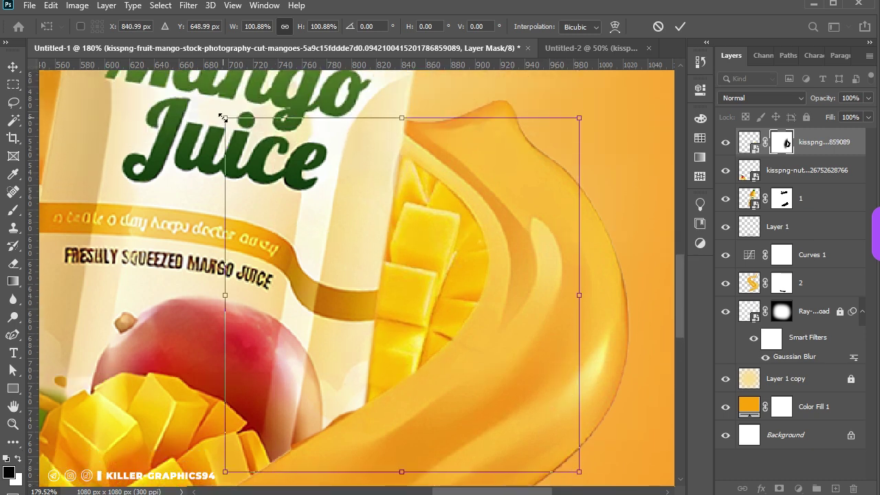
drag(222, 117, 217, 113)
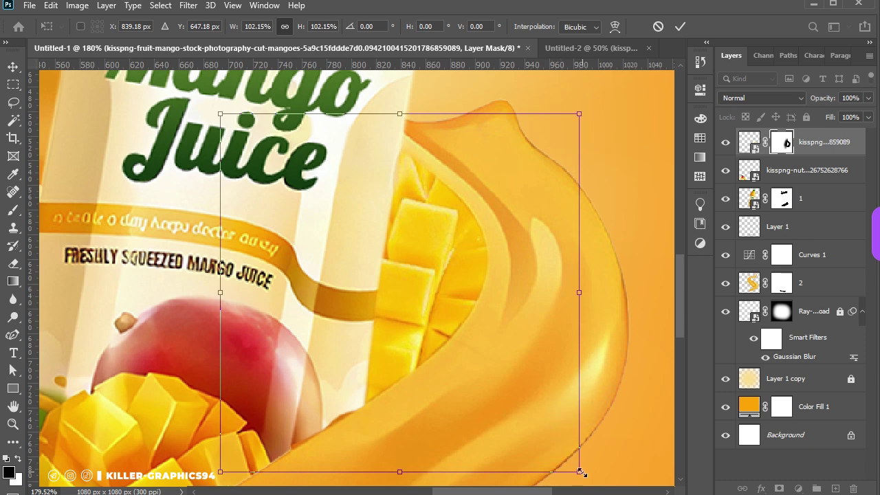
drag(582, 473, 585, 475)
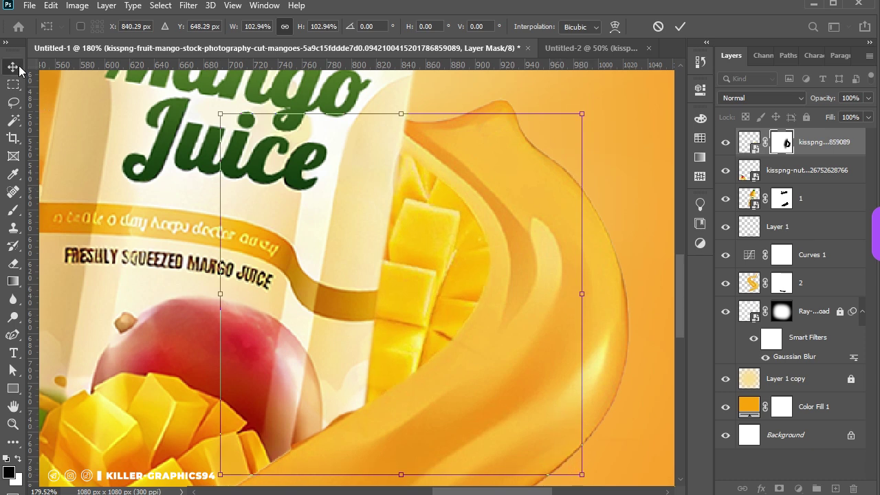
key(Return)
Move the mango cubes layer down beneath the bottle, and Curves 1 to the top of the stack.
scroll(570, 235, down, 2)
scroll(570, 235, down, 2)
scroll(568, 231, down, 2)
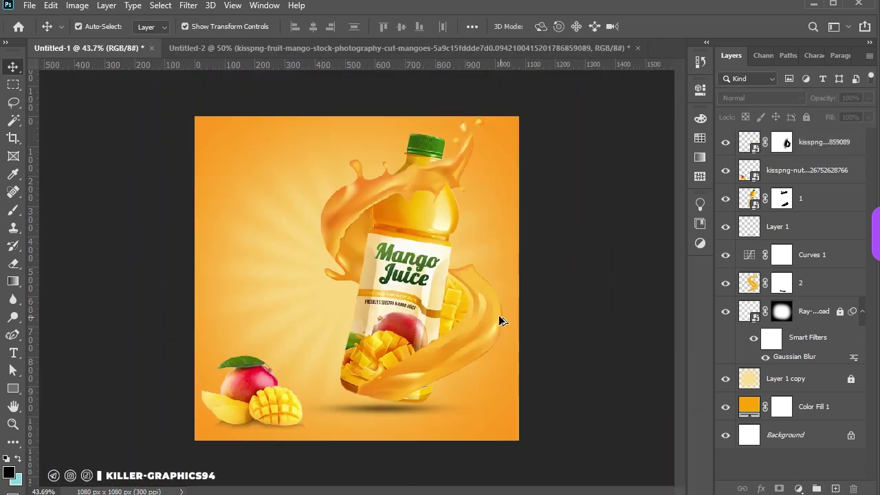
scroll(500, 321, up, 1)
click(834, 140)
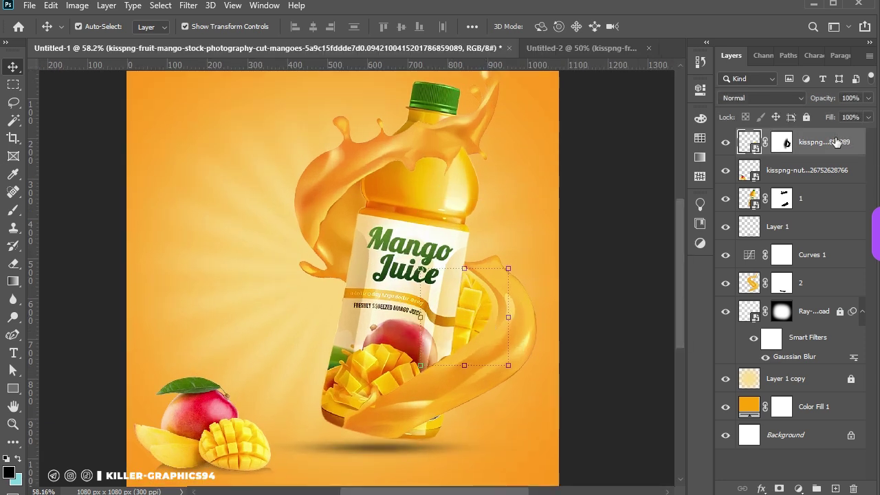
drag(835, 141, 834, 268)
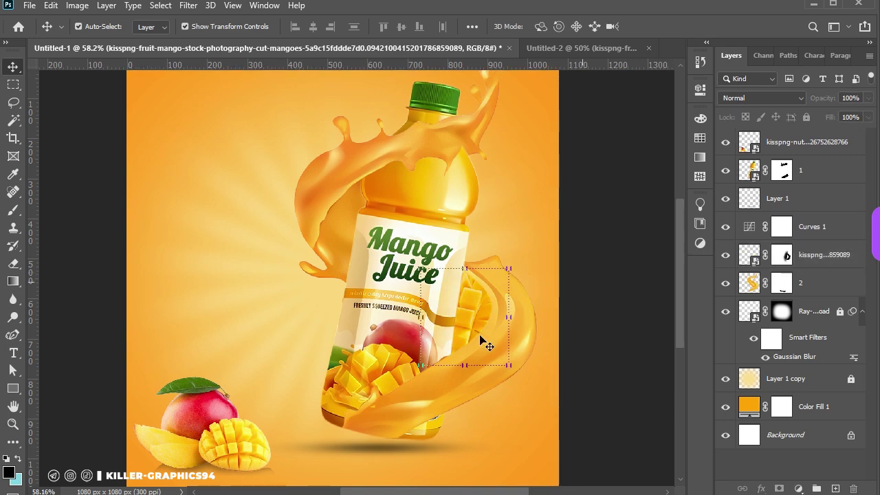
scroll(476, 306, up, 1)
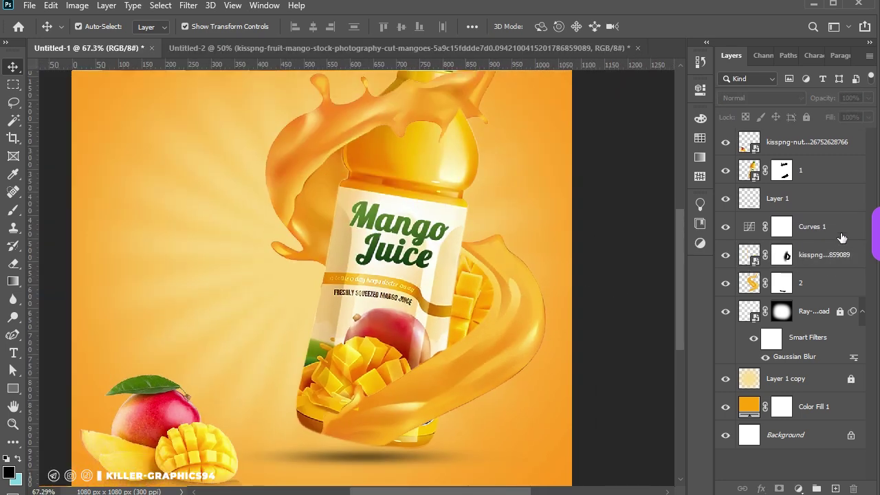
drag(841, 237, 835, 137)
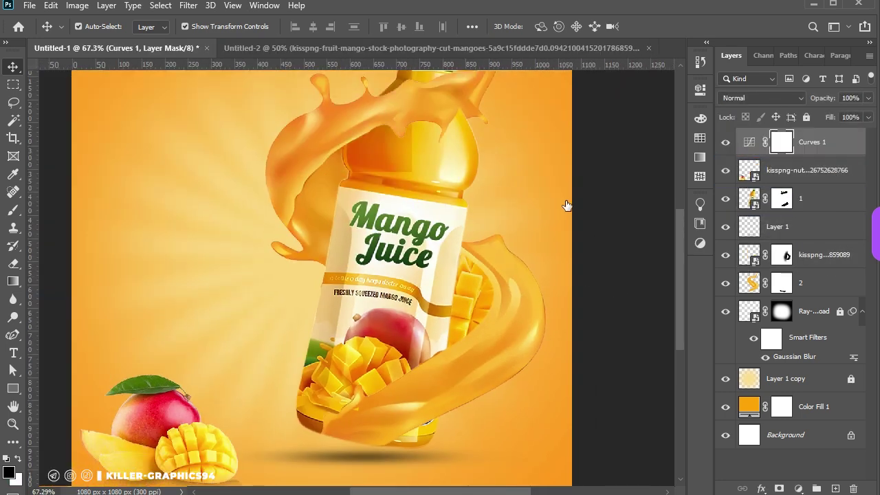
scroll(565, 204, down, 3)
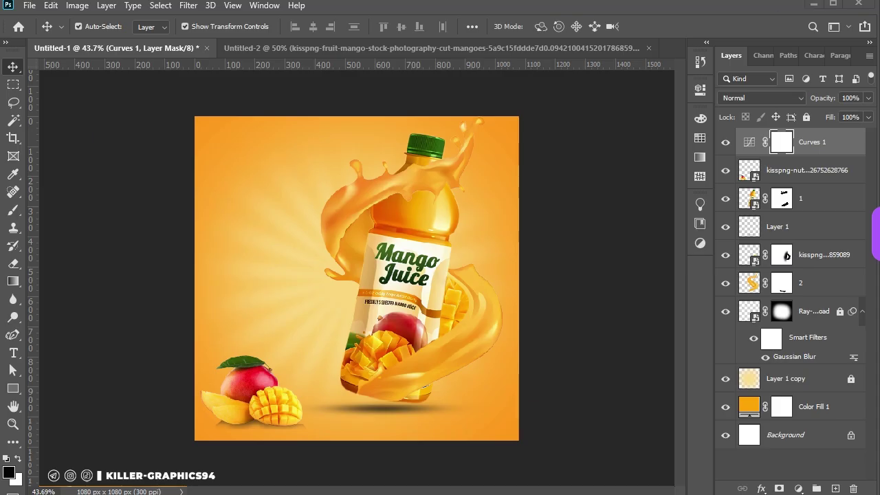
In Untitled-2, show the layer 3 mango cube and drag it into the Mango Juice composition.
click(487, 44)
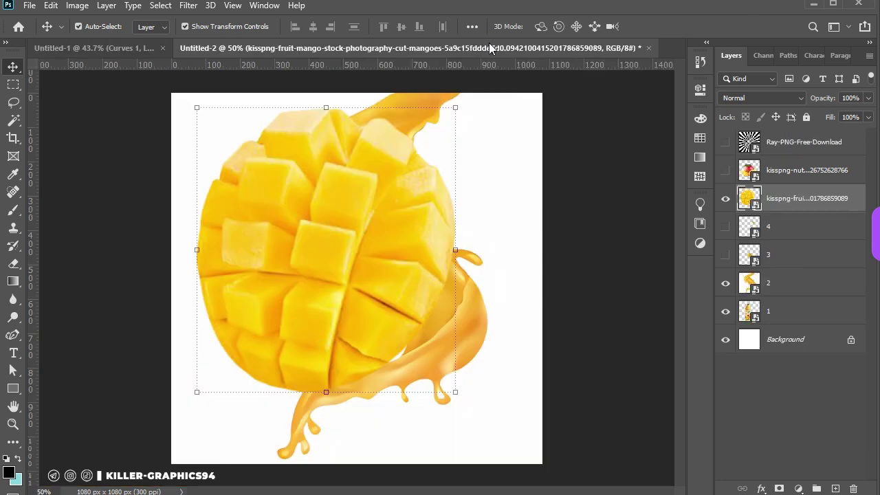
click(725, 199)
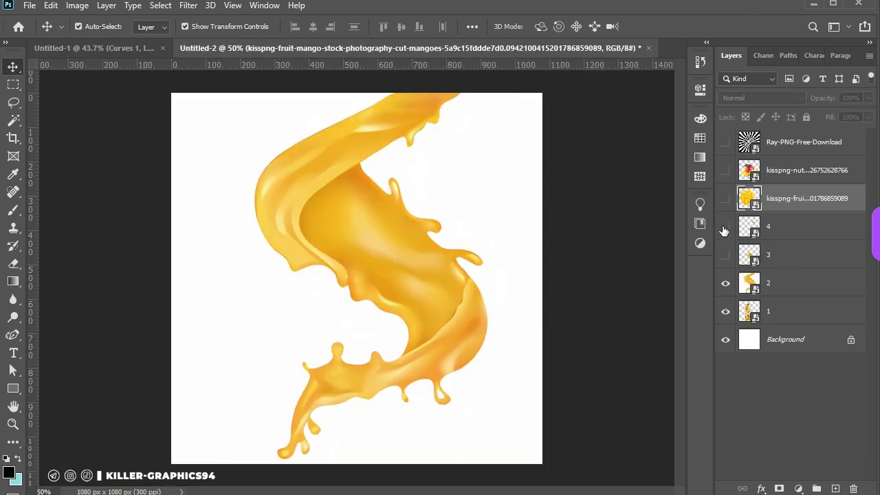
click(725, 227)
click(725, 255)
click(378, 287)
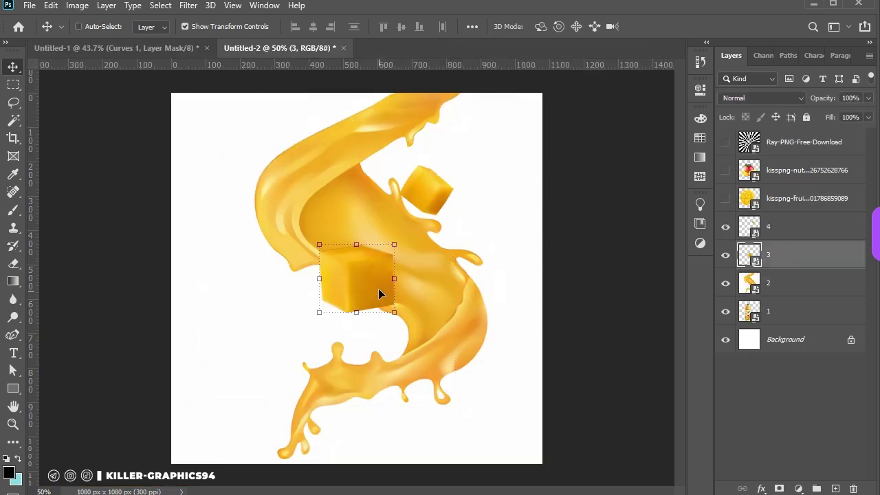
click(128, 48)
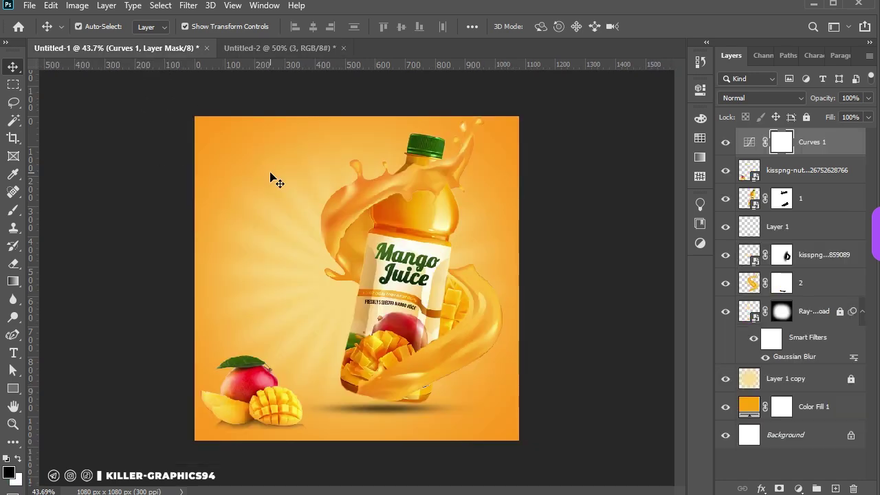
drag(271, 178, 375, 282)
Scale the placed mango cube down to a small square beside the bottle's left edge.
scroll(378, 253, up, 5)
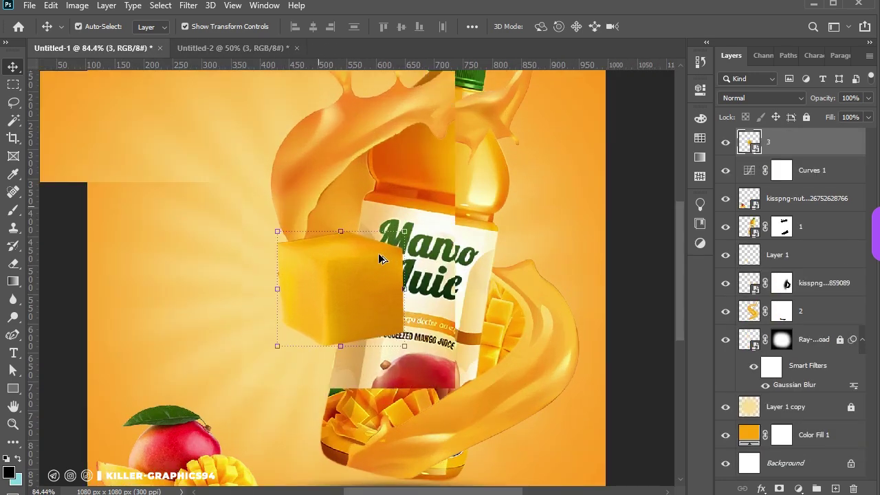
key(ctrl+t)
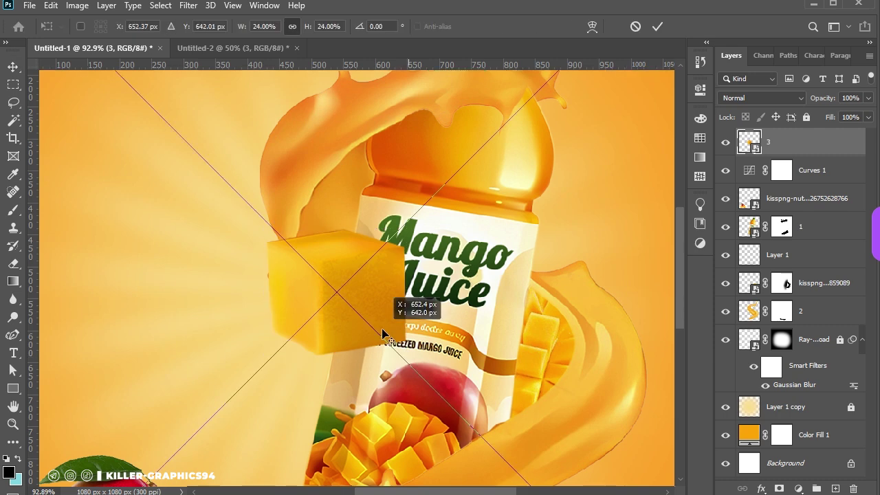
scroll(379, 308, down, 2)
key(Return)
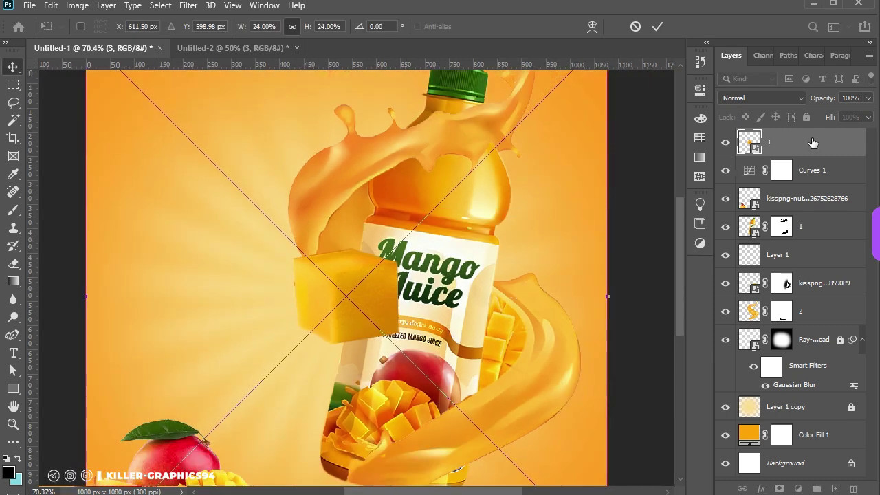
right_click(807, 141)
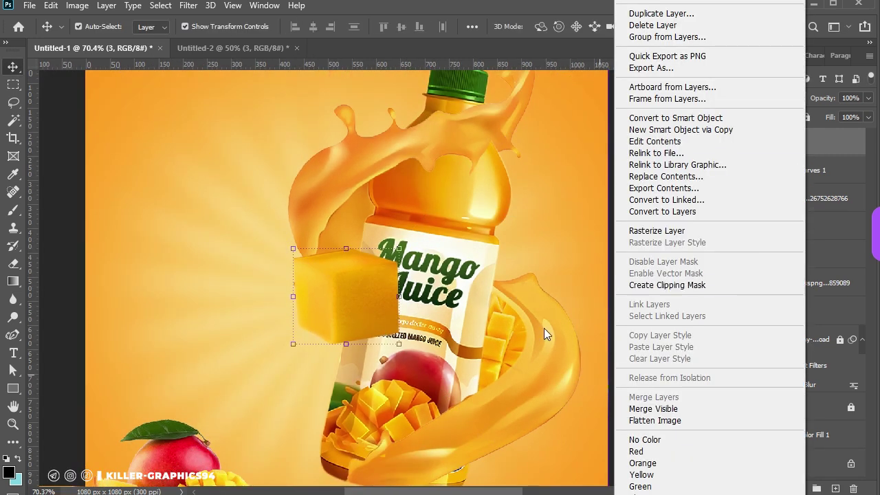
click(388, 284)
key(ctrl+t)
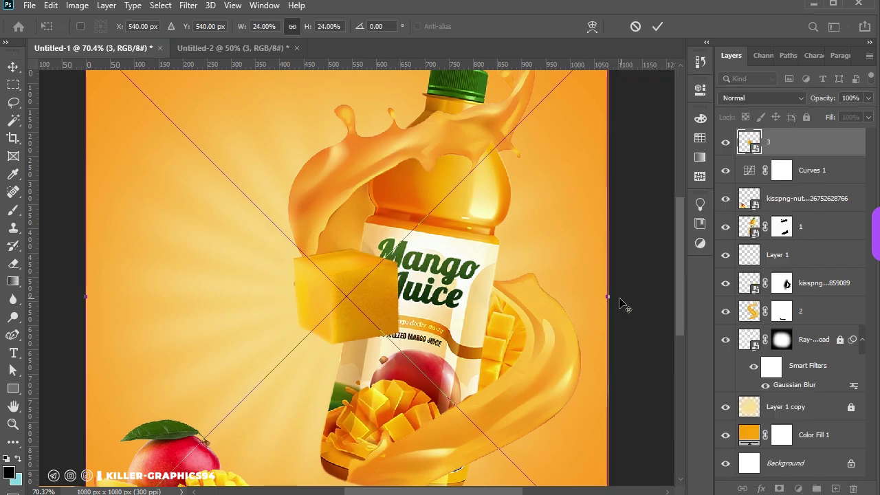
drag(596, 296, 434, 297)
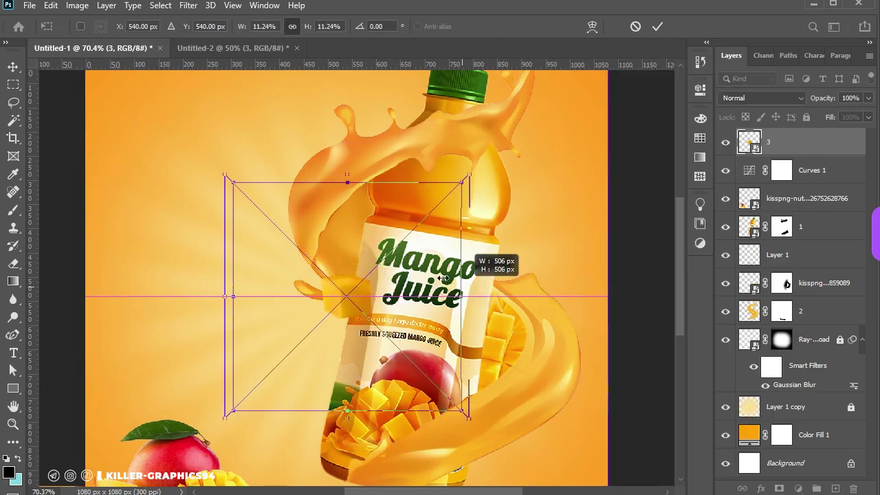
key(Return)
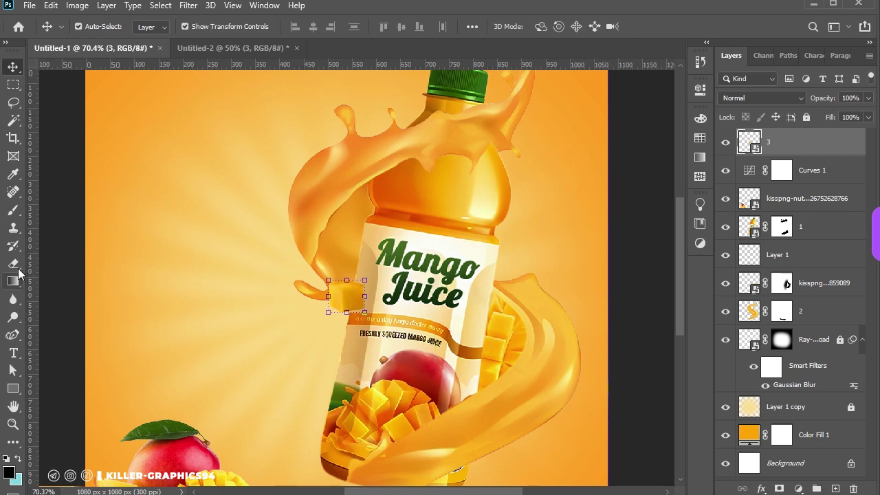
Rasterize cube layer 3, then move it up-left into the splash, shrinking and tilting it.
click(13, 263)
click(222, 273)
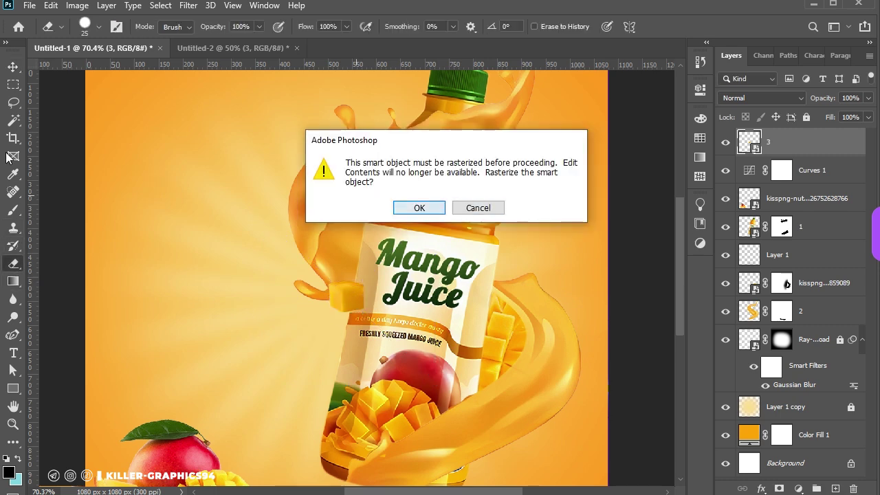
click(418, 207)
key(v)
key(ctrl+t)
scroll(358, 294, up, 4)
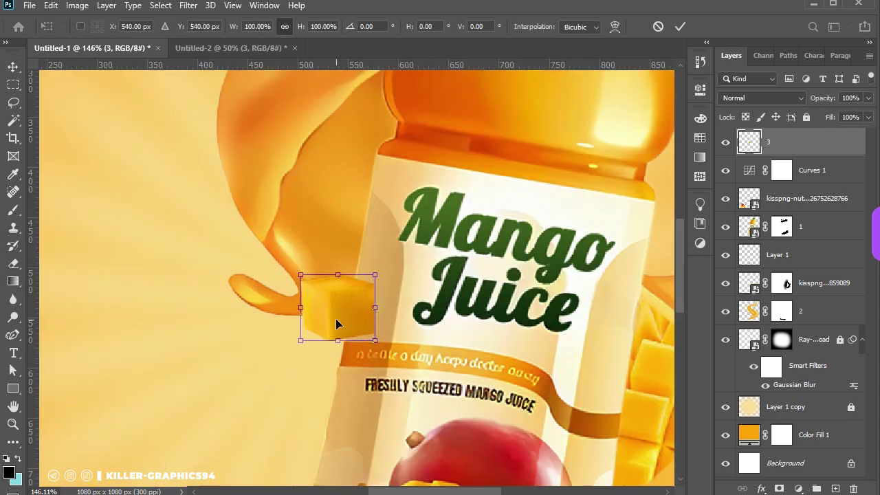
drag(355, 346, 338, 242)
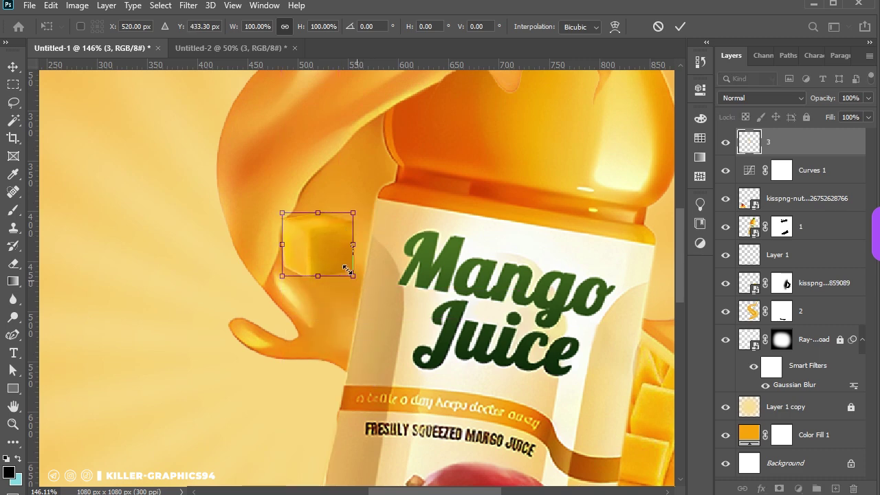
mouse_move(355, 277)
mouse_down()
mouse_move(331, 256)
mouse_move(349, 233)
mouse_move(343, 255)
mouse_move(346, 214)
mouse_up()
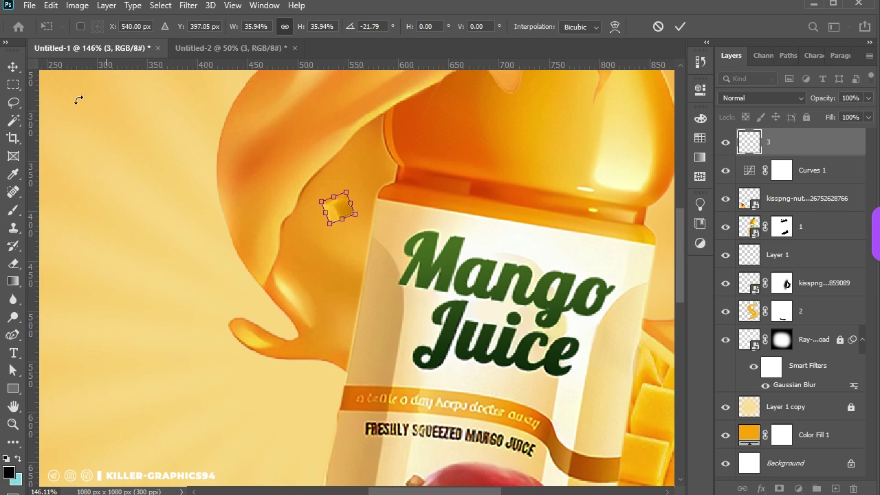
key(Return)
click(141, 157)
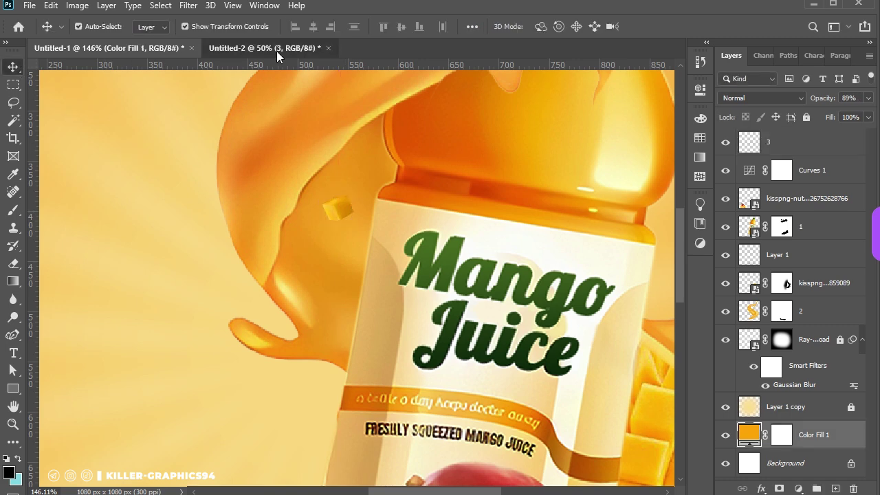
Drag cube layer 4 from Untitled-2 into Untitled-1 and bring it to the top of the stack.
click(276, 50)
click(421, 184)
drag(424, 189, 358, 234)
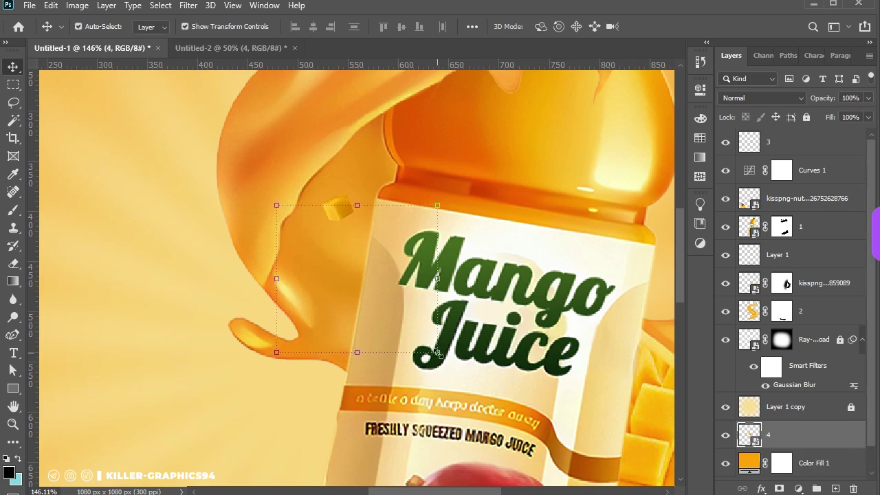
key(ctrl+shift+bracketright)
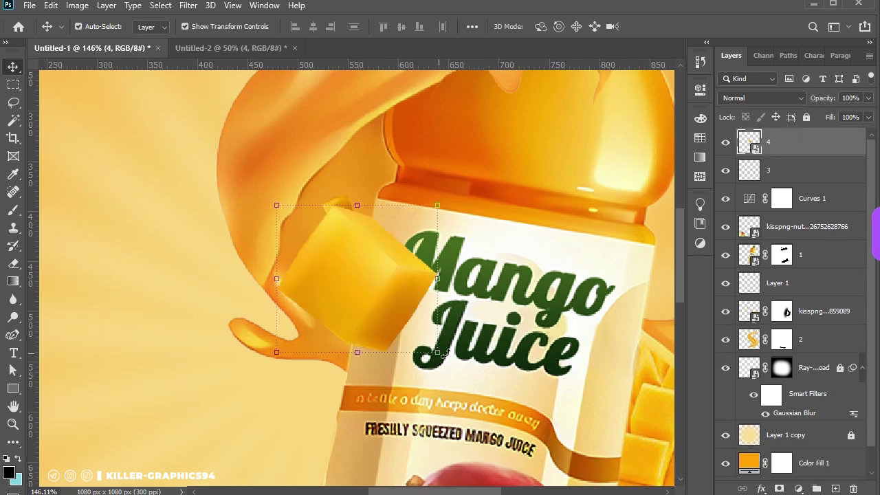
click(431, 352)
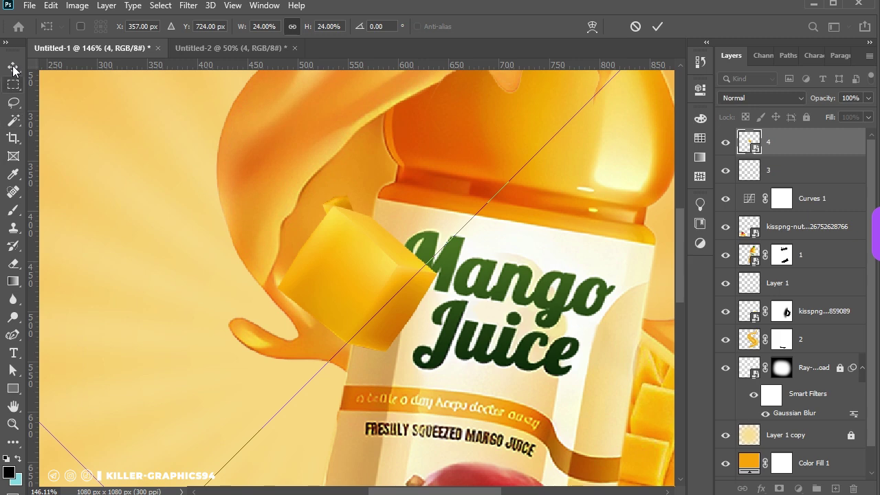
key(Return)
Scale the new cube to about 37% and place it on the splash tip left of the bottle.
click(13, 263)
click(364, 218)
key(Escape)
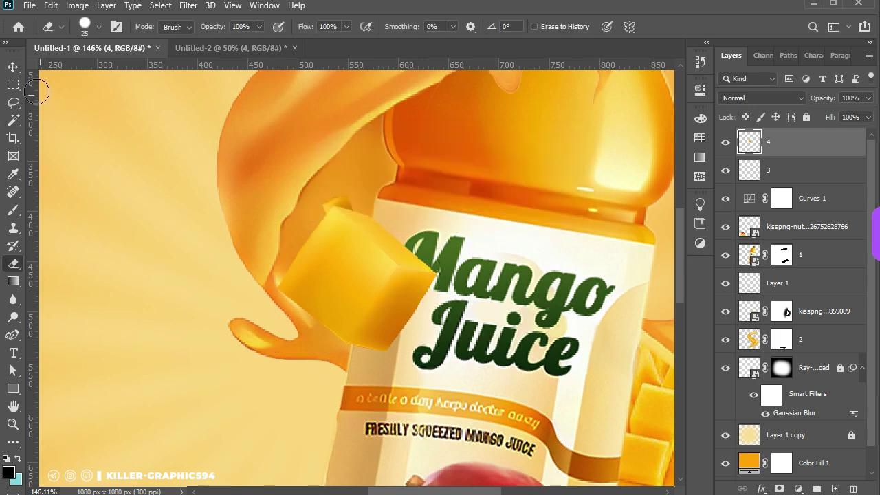
click(13, 66)
drag(437, 352, 335, 261)
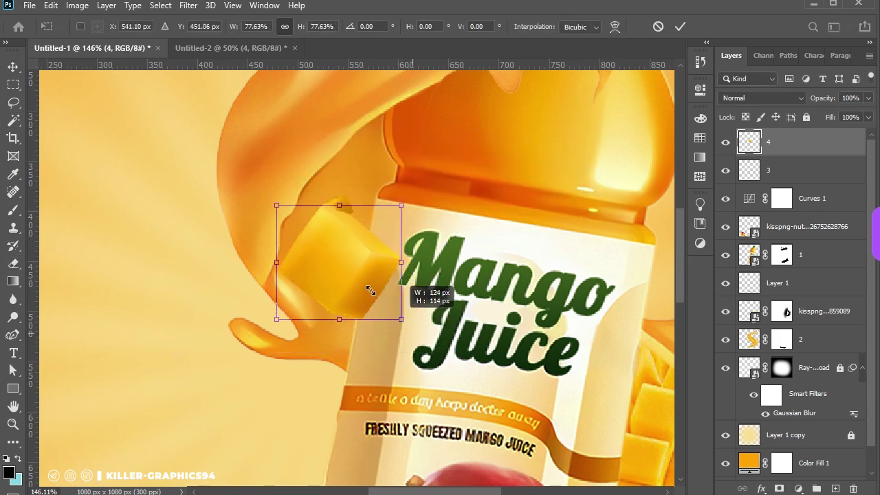
drag(313, 234, 289, 327)
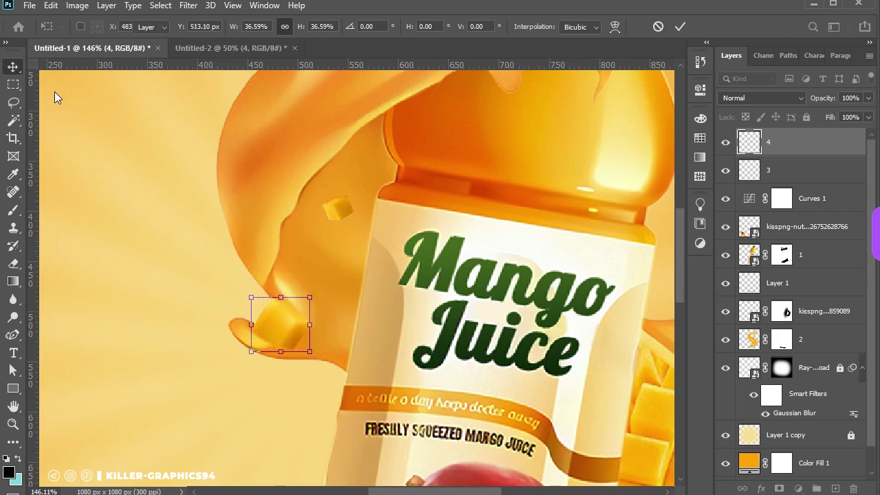
key(Return)
click(167, 167)
scroll(165, 158, down, 3)
scroll(165, 159, up, 3)
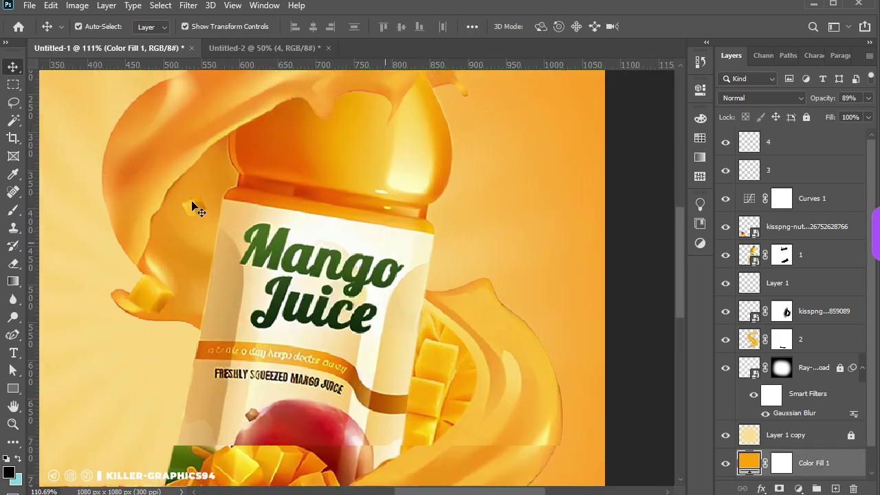
Duplicate the small tilted mango cube to the right of the bottle.
click(195, 224)
click(193, 223)
drag(194, 218, 528, 197)
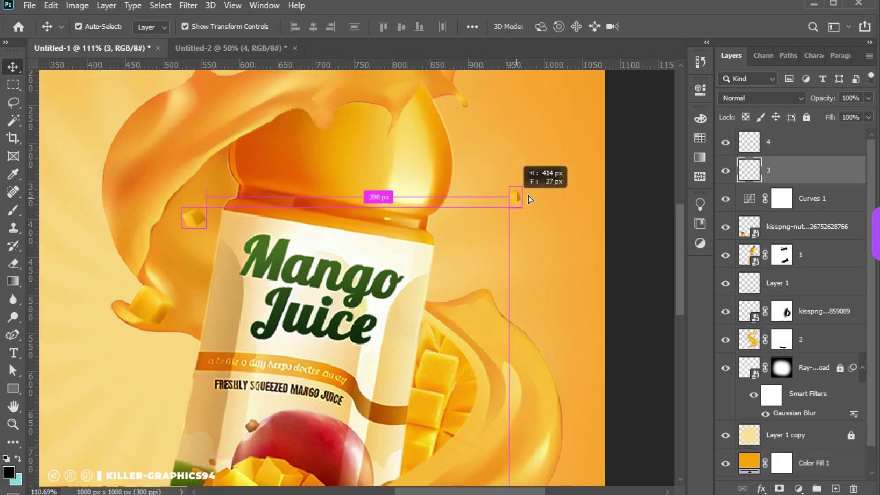
key(ctrl+t)
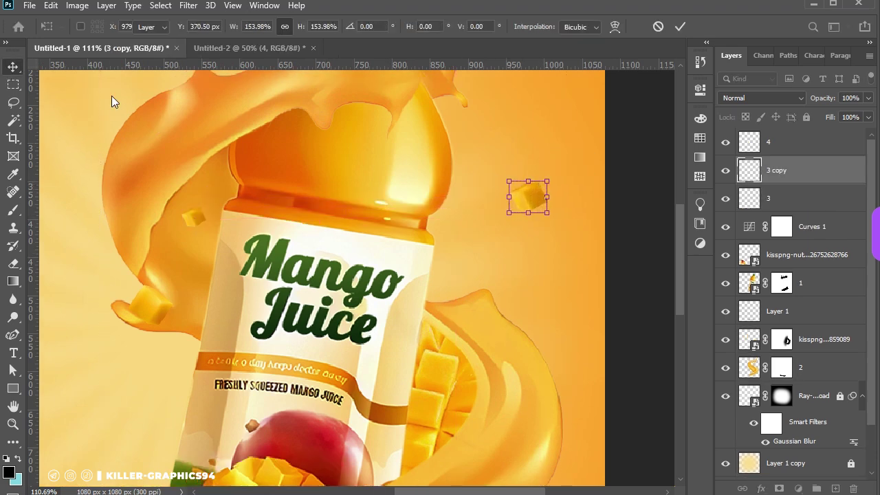
scroll(663, 285, up, 3)
alt+scroll(665, 296, down, 2)
key(Return)
Add another cube copy near the top right and shift the right-side cube lower beside the bottle.
click(636, 297)
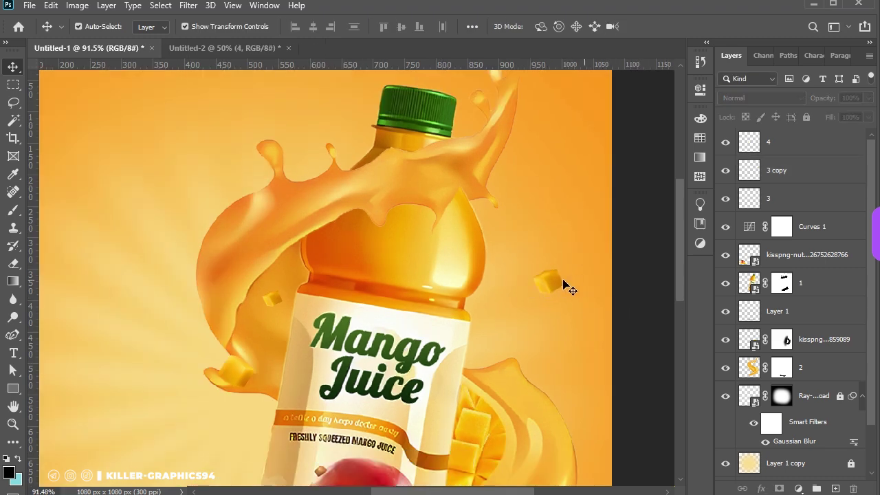
drag(556, 275, 555, 123)
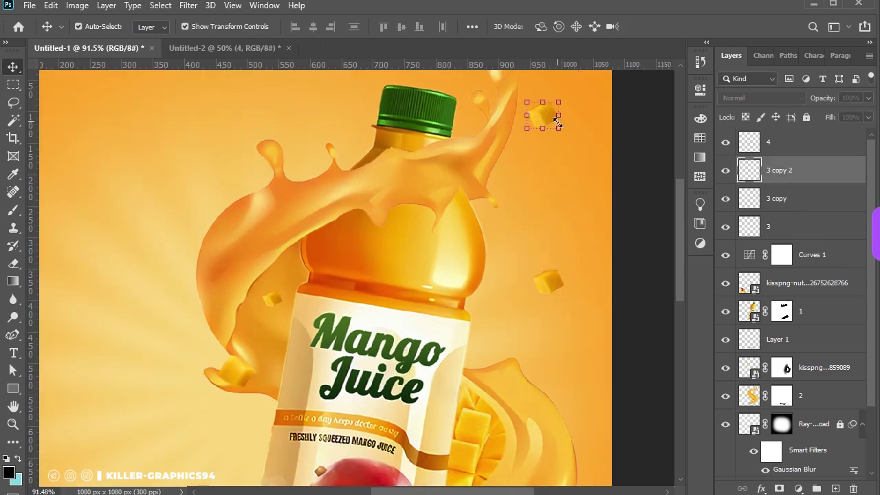
key(ctrl+t)
key(Return)
click(74, 118)
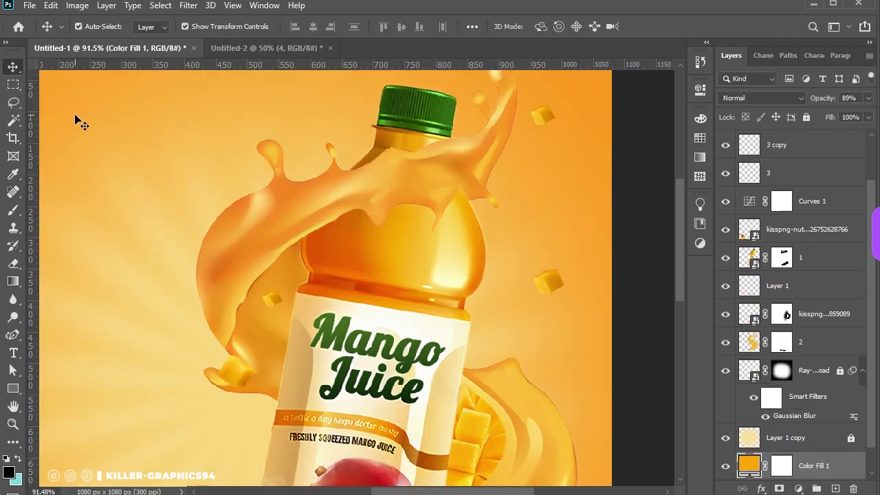
scroll(560, 317, up, 1)
drag(560, 318, 540, 282)
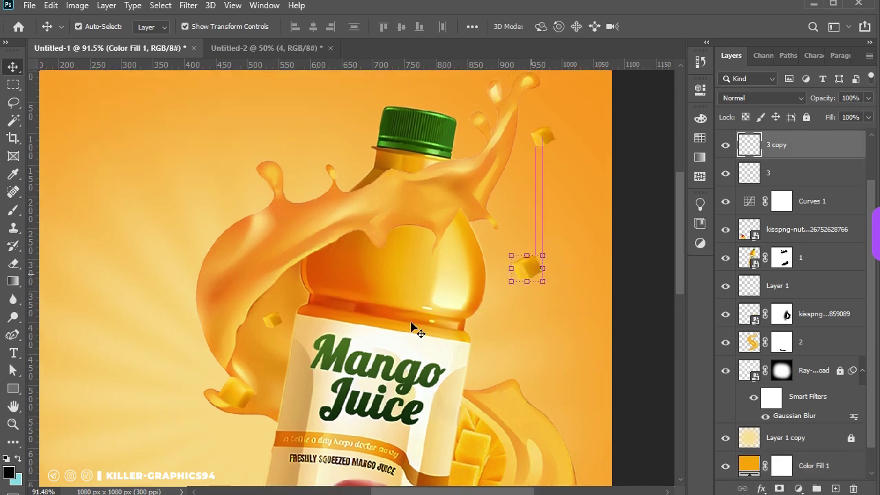
Duplicate a lower-left cube up near the bottle cap and flip it vertically.
mouse_move(236, 399)
mouse_down()
mouse_move(347, 109)
mouse_move(357, 115)
mouse_up()
key(ctrl+t)
right_click(344, 102)
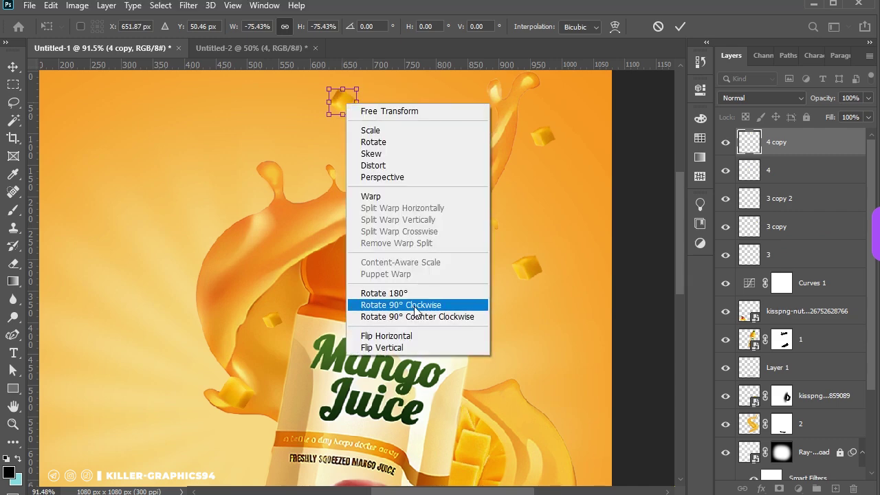
click(381, 347)
drag(344, 103, 350, 105)
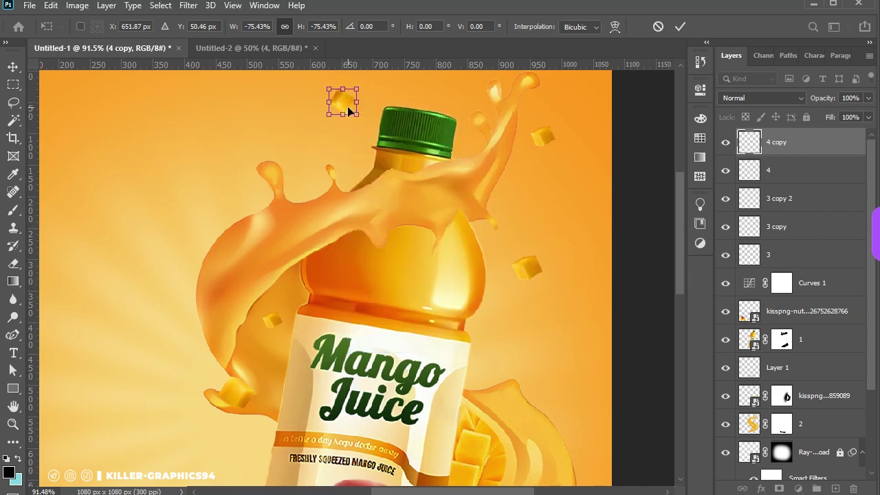
key(Return)
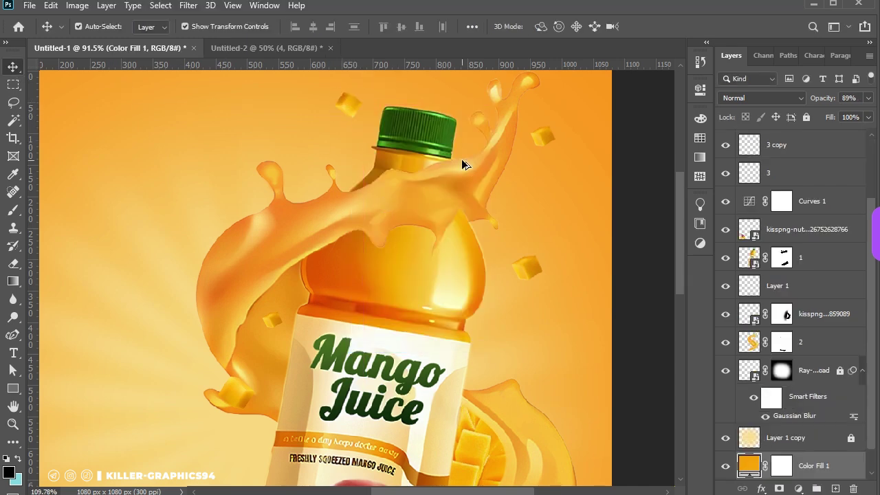
scroll(462, 159, up, 1)
scroll(462, 158, down, 2)
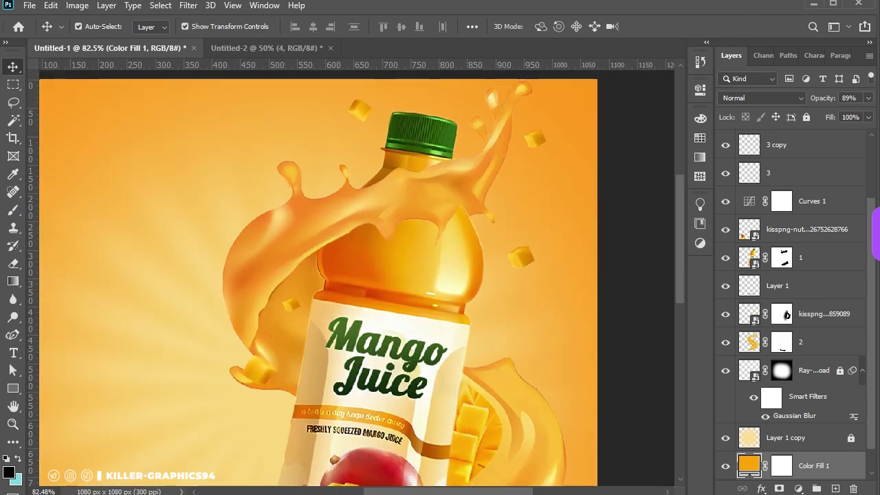
Move the lower-left cube up-right onto the splash.
drag(257, 377, 289, 339)
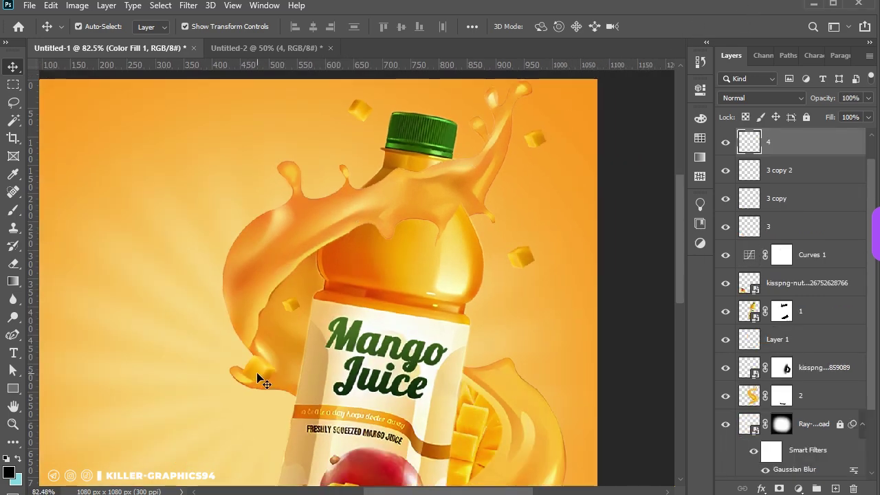
click(289, 339)
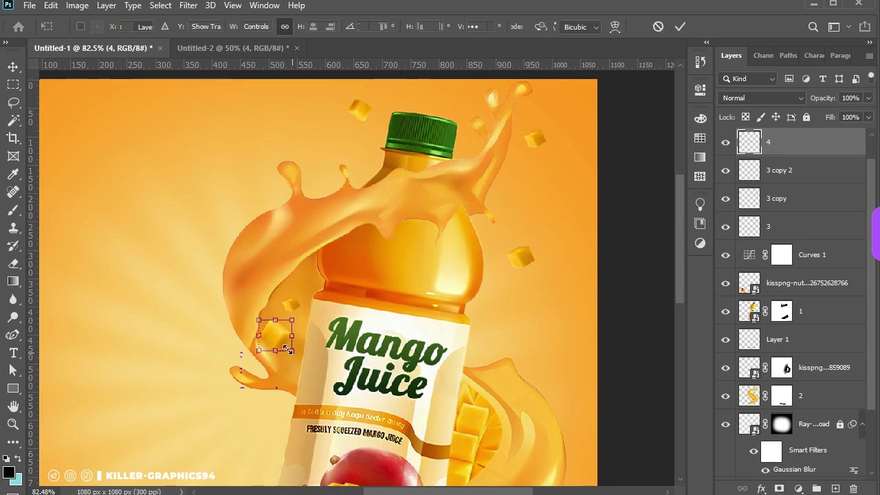
key(Return)
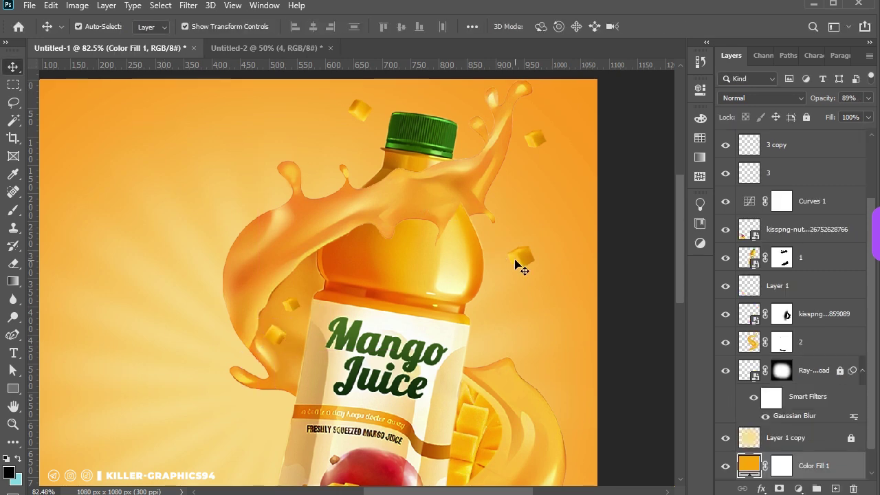
click(517, 257)
Raise the Curves 1 midtone point slightly to lighten the composition, then close its settings.
double_click(749, 200)
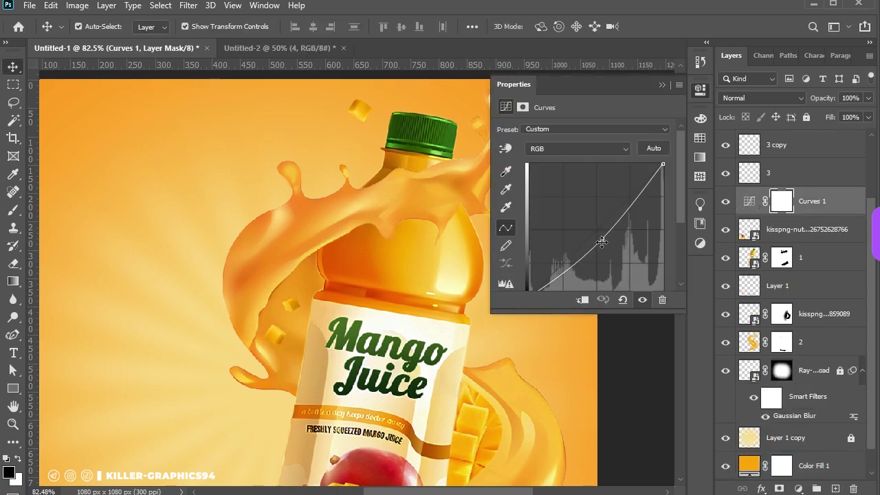
drag(598, 242, 602, 236)
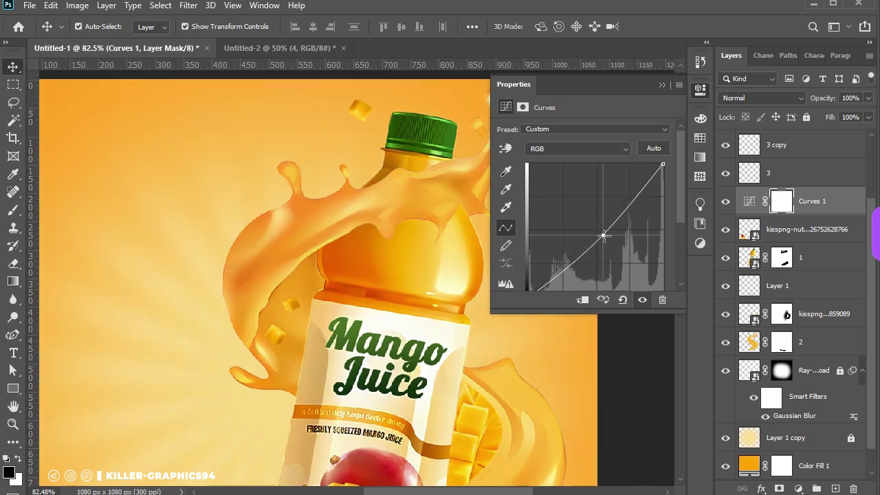
click(660, 85)
click(522, 256)
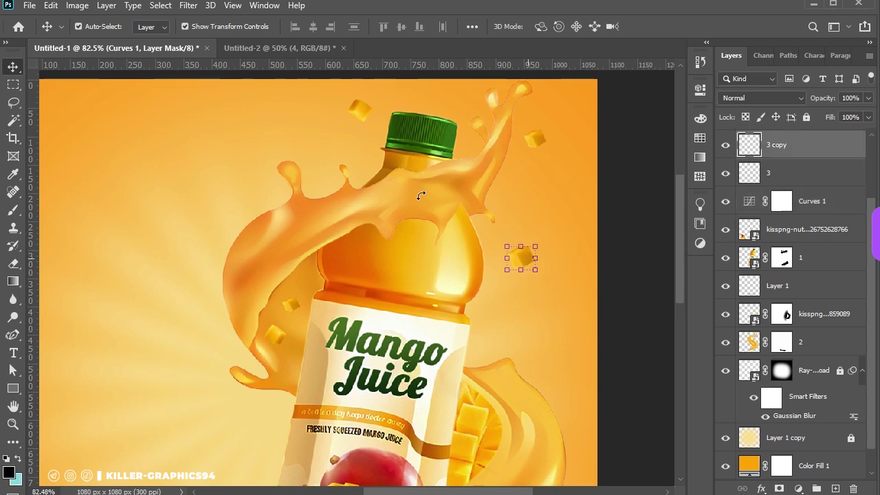
Blur the cube right of the bottle at 4.0 px, duplicate it near the top right, and blur the copies.
click(188, 6)
mouse_move(203, 171)
click(393, 211)
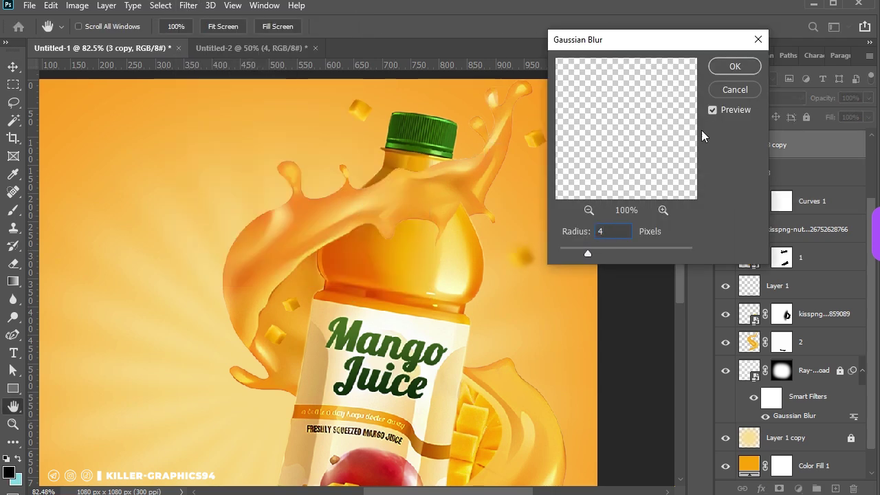
click(734, 67)
drag(520, 252, 534, 140)
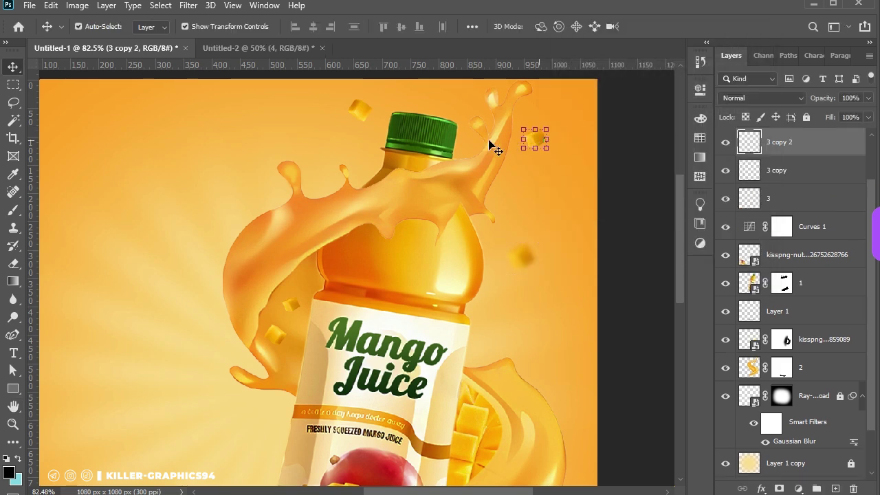
click(187, 6)
click(392, 211)
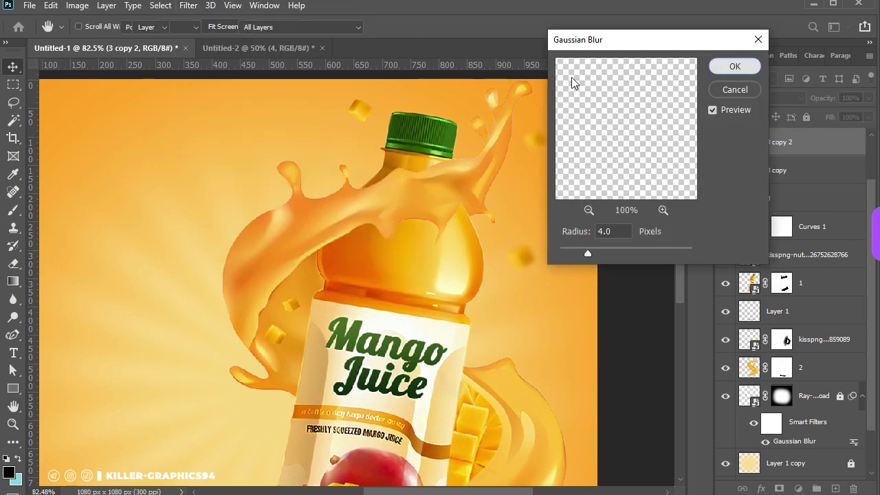
click(187, 5)
click(396, 211)
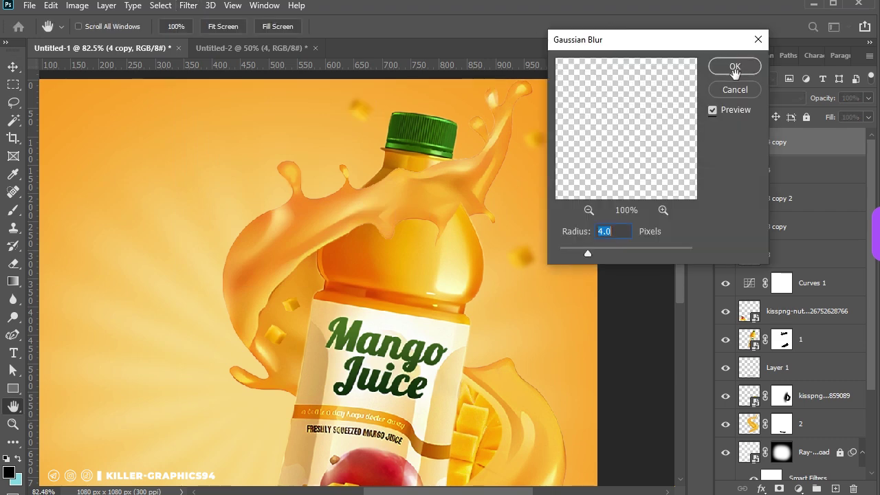
click(732, 67)
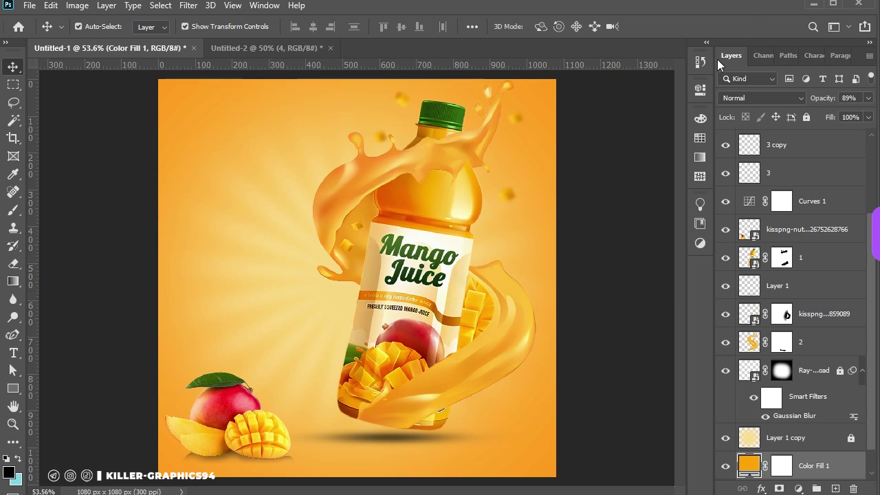
Pick the Horizontal Type tool, set to Humane Bold at 99.93 pt, for the headline.
click(14, 353)
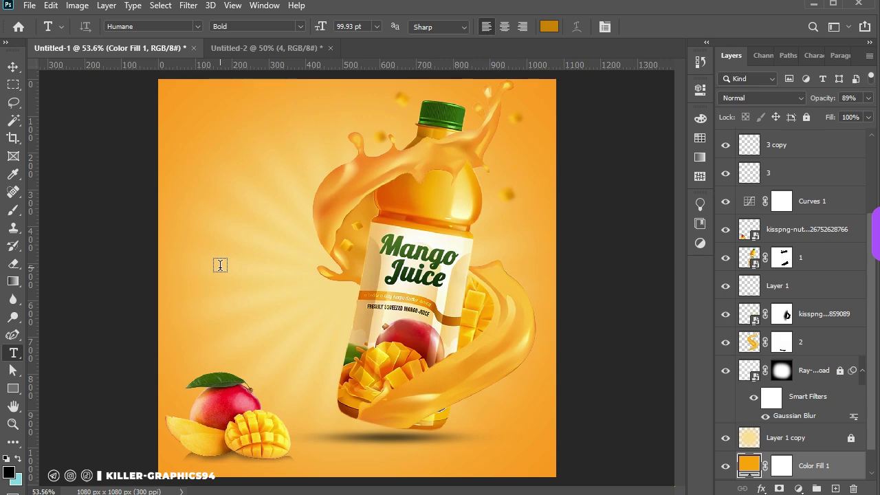
Type the MANGO headline at the upper left and scale it down to about 65%.
click(220, 264)
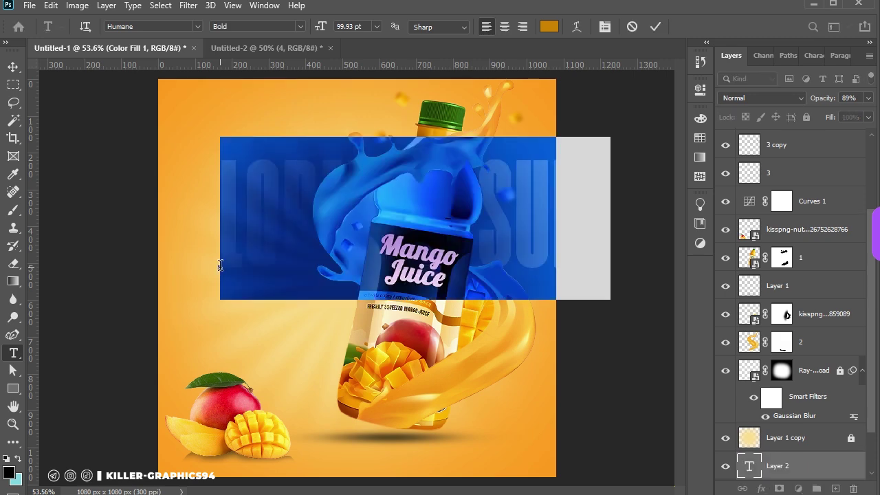
text(M)
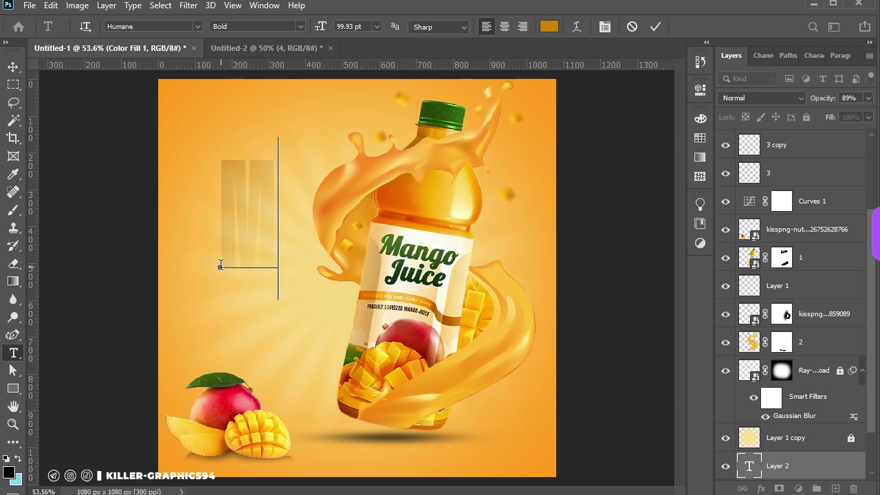
text(A)
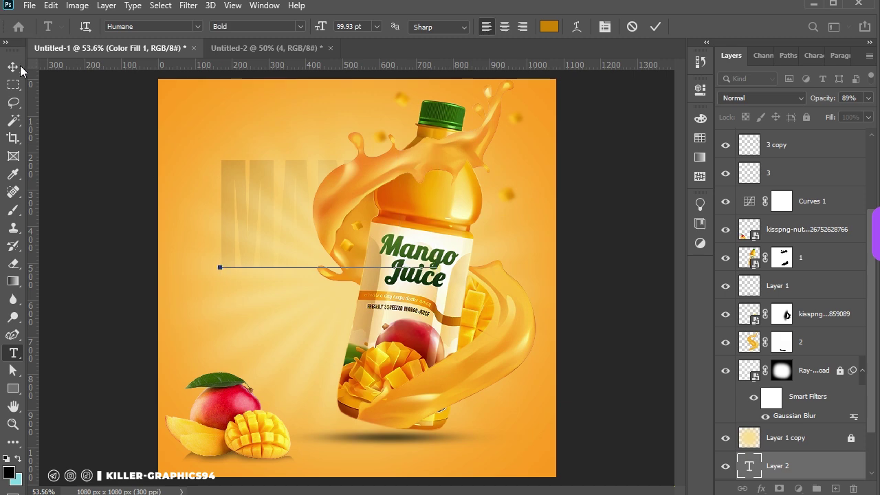
click(18, 64)
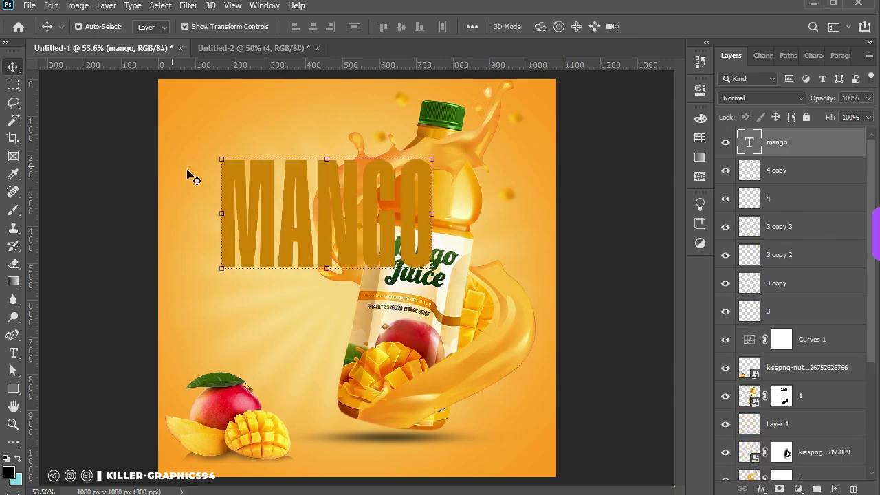
key(ctrl+t)
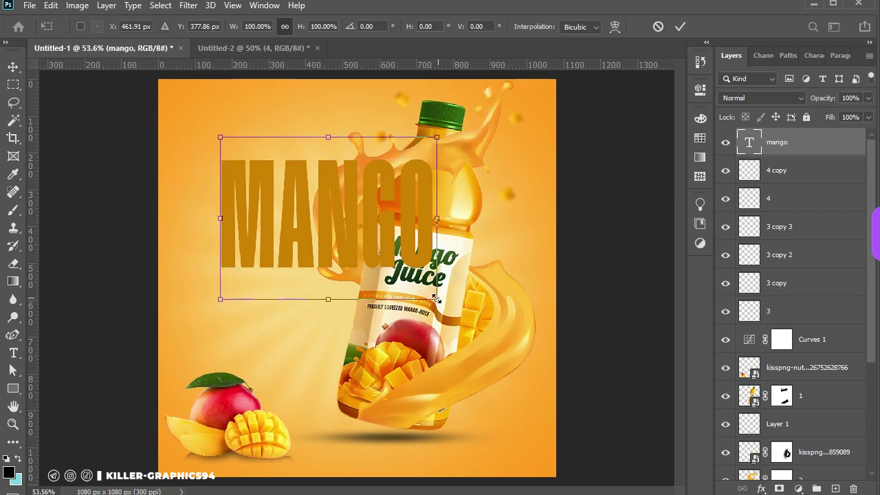
drag(436, 298, 349, 231)
key(Return)
Set MANGO's tracking to 0 and Alt-drag a duplicate directly beneath it.
click(814, 55)
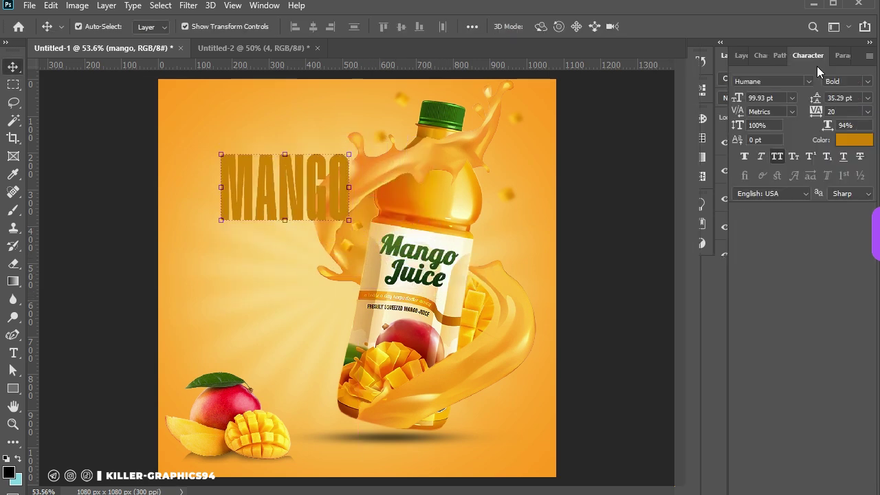
text(-20)
key(Return)
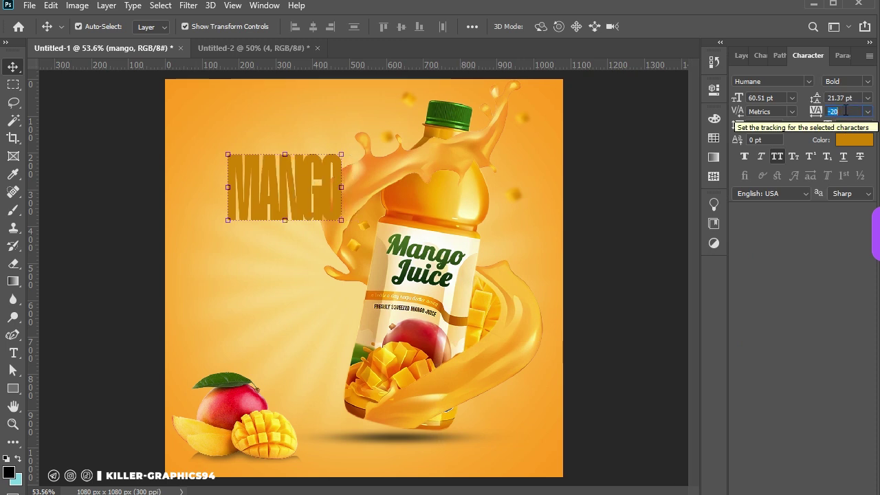
text(0)
key(Return)
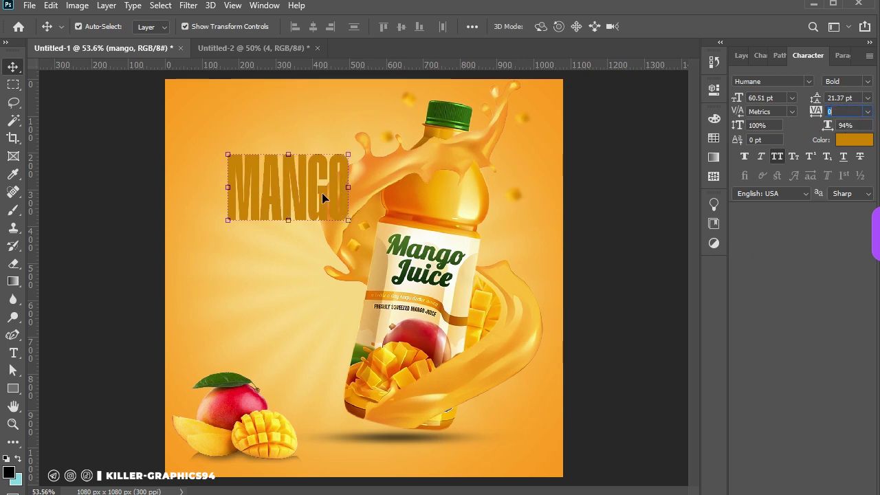
mouse_move(321, 194)
mouse_down()
mouse_move(273, 174)
mouse_move(273, 255)
mouse_up()
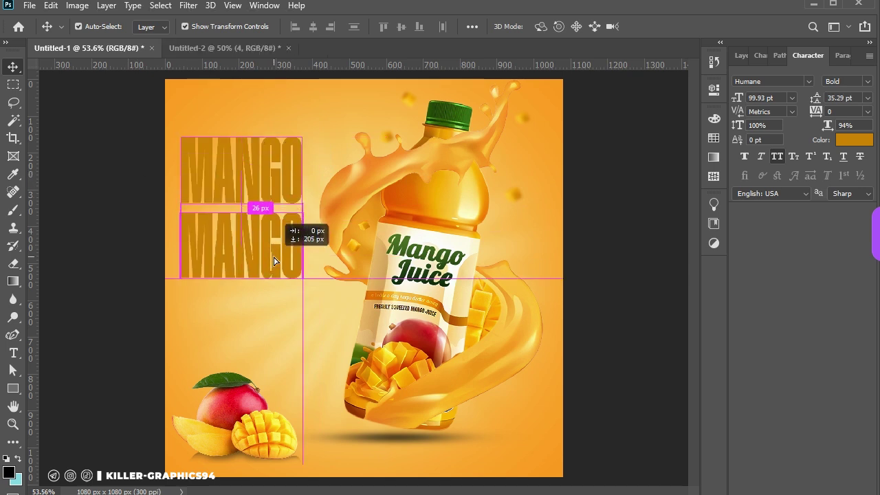
Retype the lower MANGO copy as the word JUICE.
double_click(273, 255)
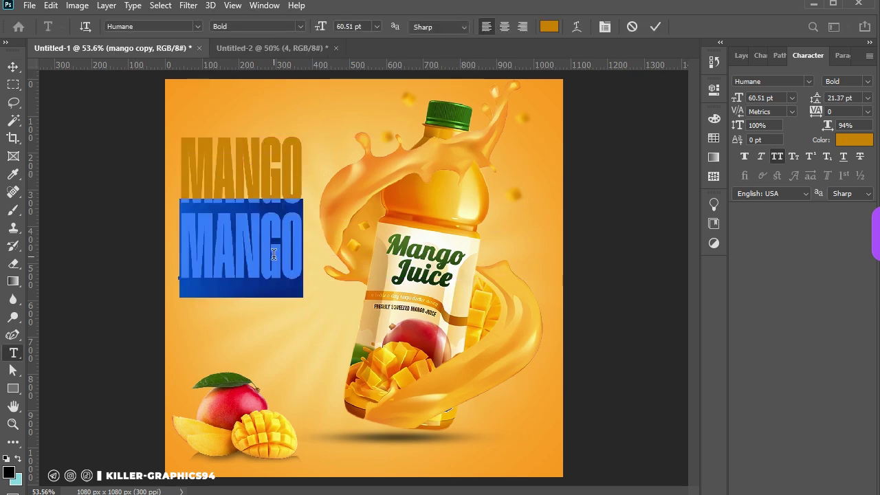
text(G)
key(BackSpace)
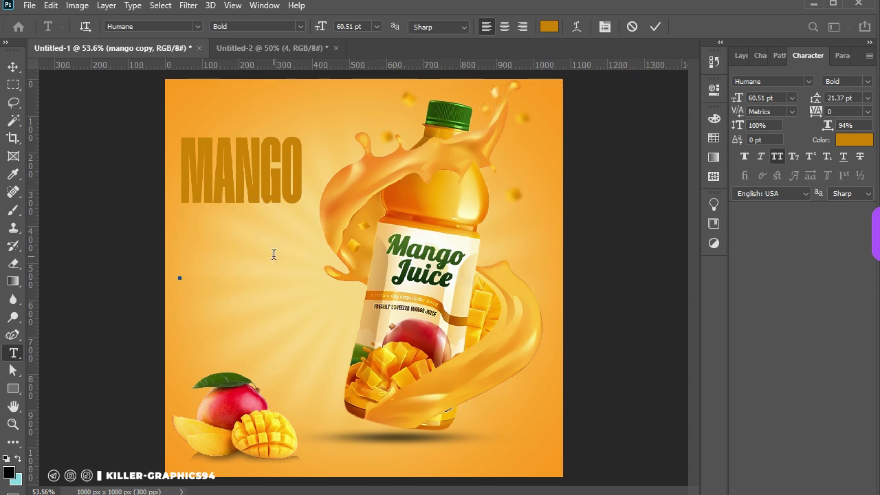
text(J)
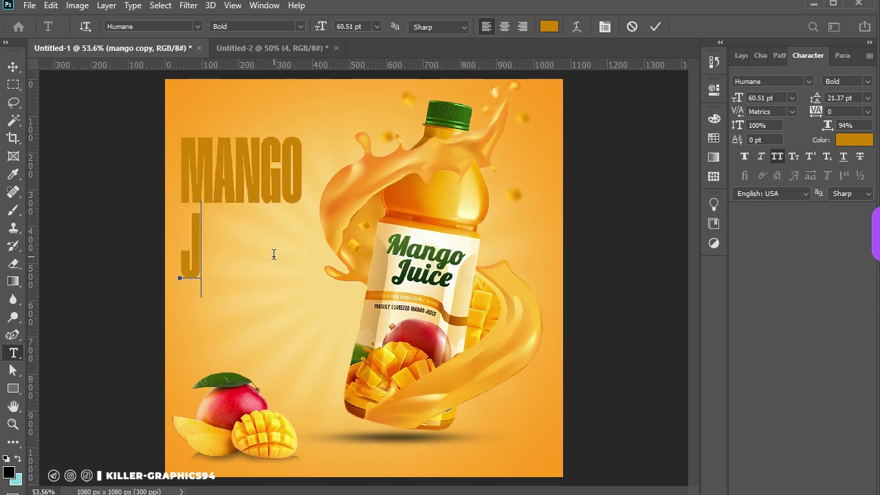
text(U)
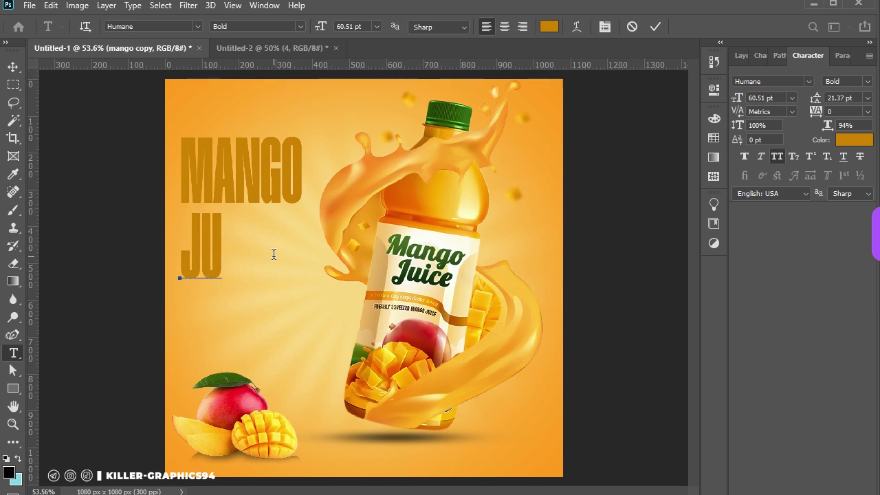
text(ICE)
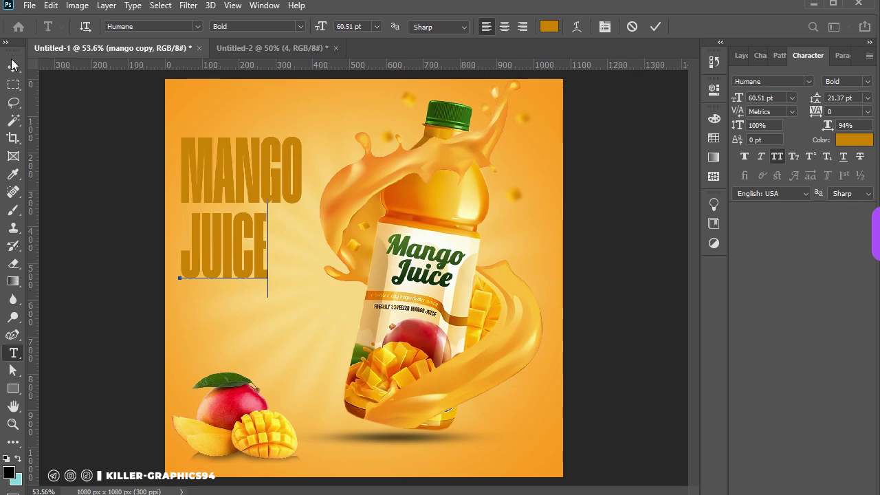
key(ctrl+Return)
Try faux italic and bold on MANGO, revert both, and nudge juice slightly right.
key(ctrl+shift+k)
scroll(161, 142, up, 2)
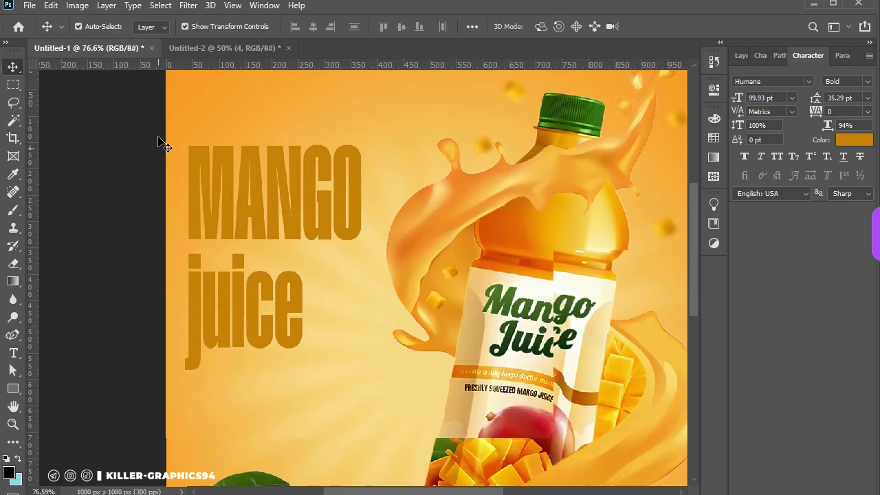
click(257, 265)
click(761, 156)
click(760, 156)
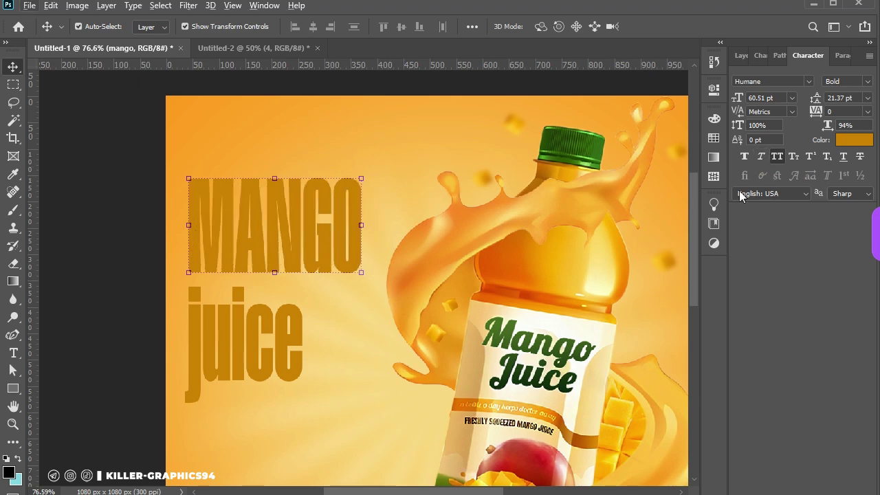
click(744, 157)
click(745, 156)
drag(226, 298, 250, 299)
Colour the MANGO headline white (#ffffff), then select the juice word.
shift+click(275, 227)
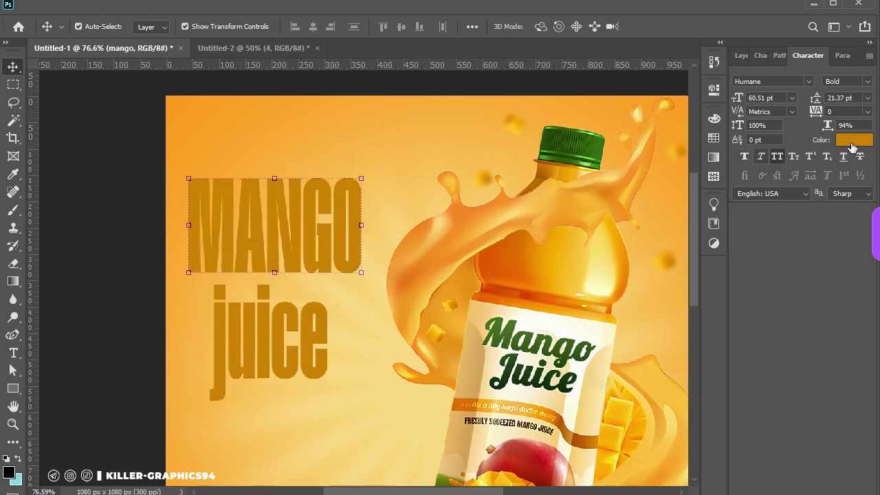
click(854, 139)
text(ffffff)
key(Return)
scroll(285, 225, up, 2)
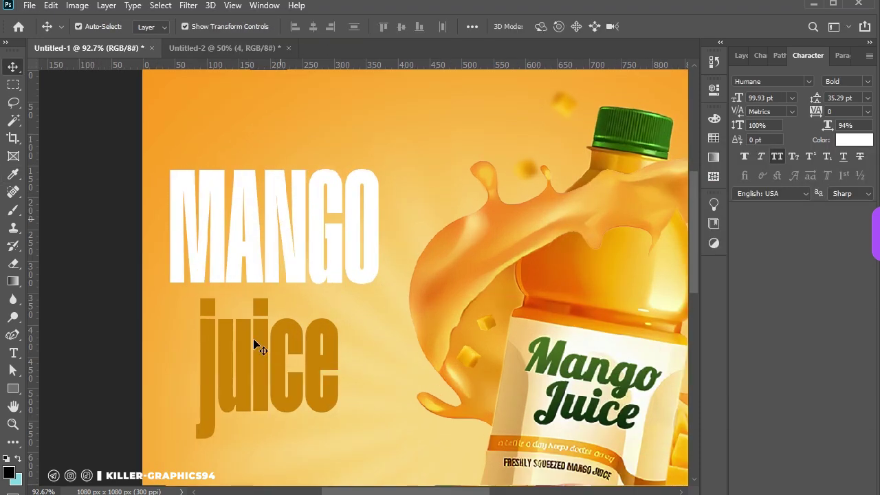
click(255, 343)
click(808, 81)
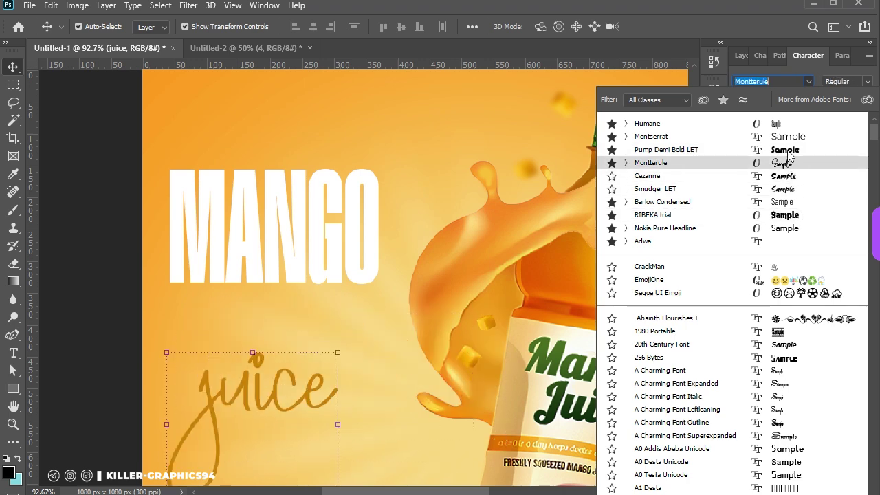
Set JUICE in Montserrat Black after briefly trying Pump Demi Bold LET.
click(774, 150)
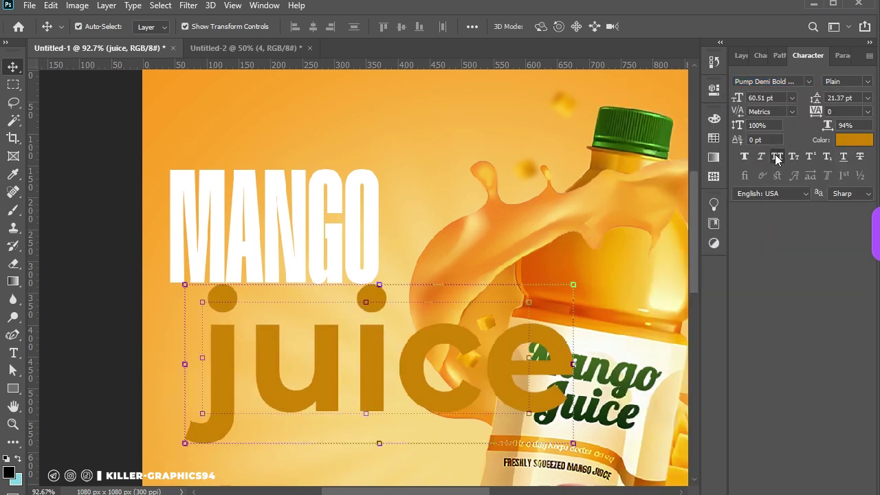
click(805, 81)
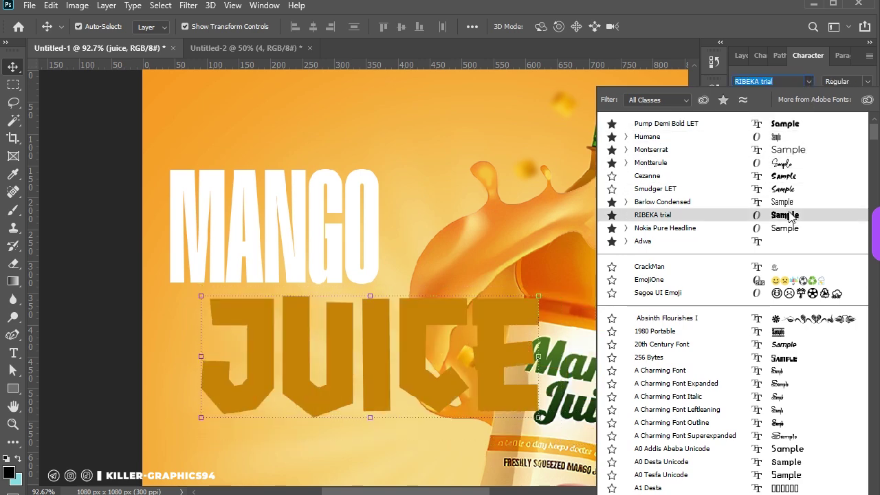
click(787, 149)
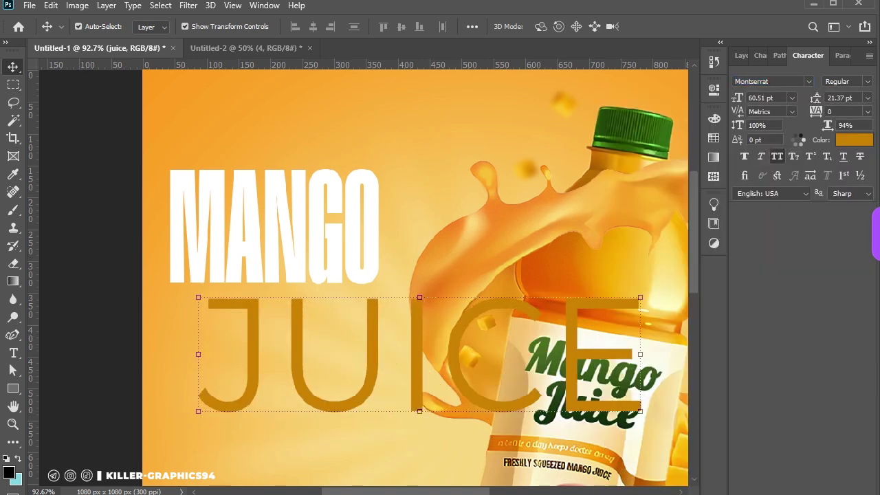
click(867, 81)
click(839, 265)
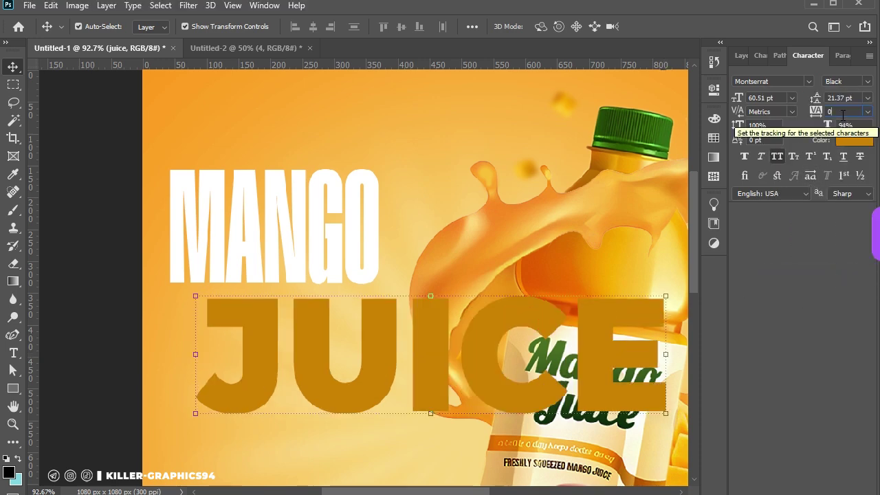
Tighten JUICE tracking to -40 and scale it down to about 22.87 pt.
text(-40)
key(Return)
drag(644, 415, 443, 379)
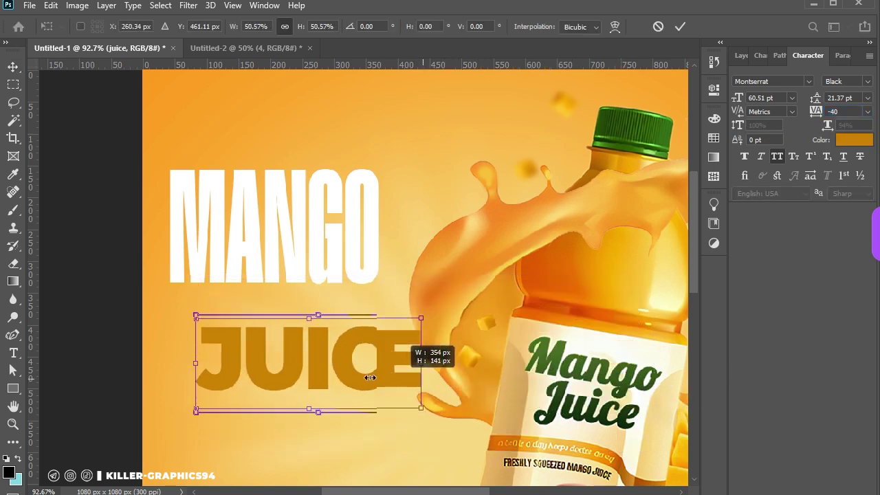
drag(444, 378, 358, 373)
Move JUICE up against MANGO's base, aligned with its left edge, discarding a trial stretch.
key(Return)
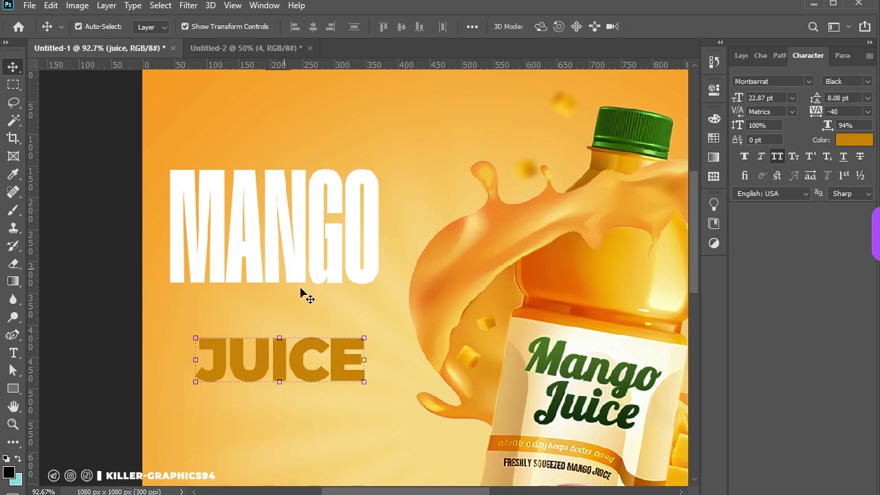
drag(305, 371, 270, 307)
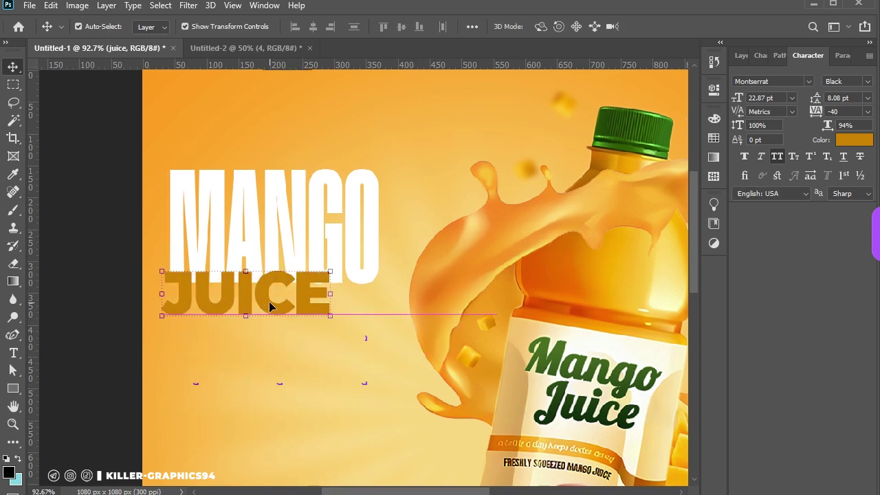
drag(317, 297, 326, 292)
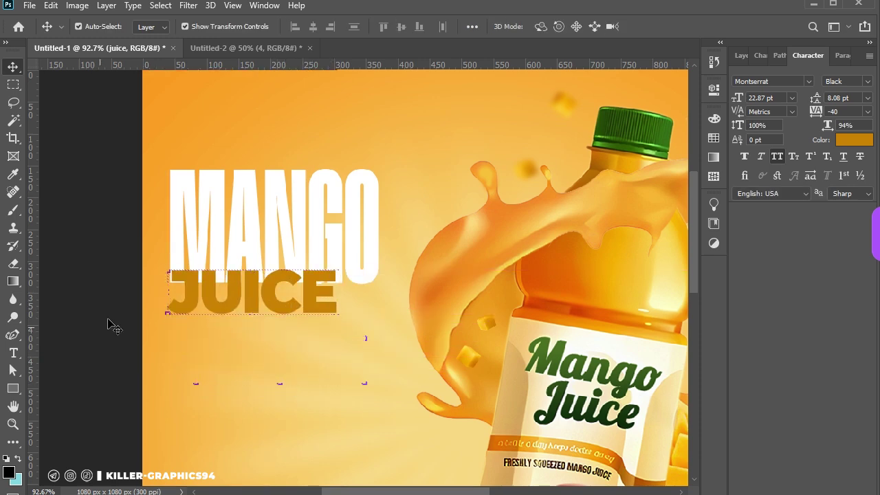
scroll(229, 265, up, 2)
scroll(237, 270, up, 1)
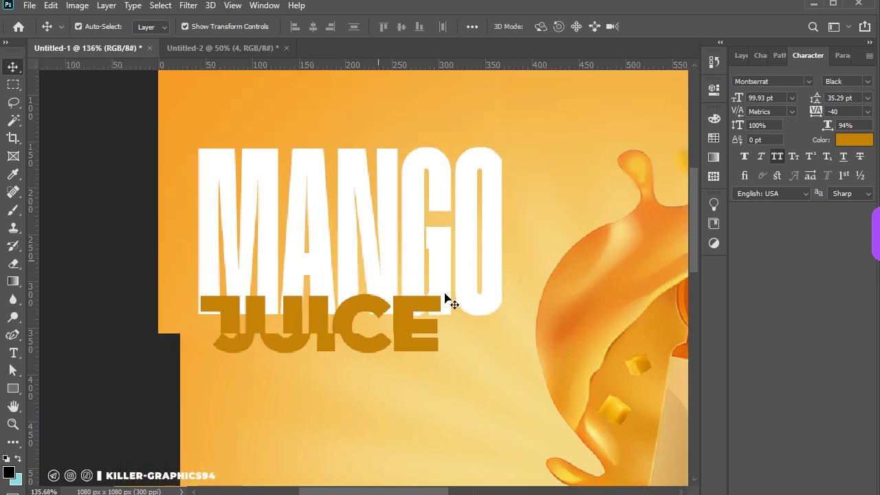
drag(450, 335, 506, 340)
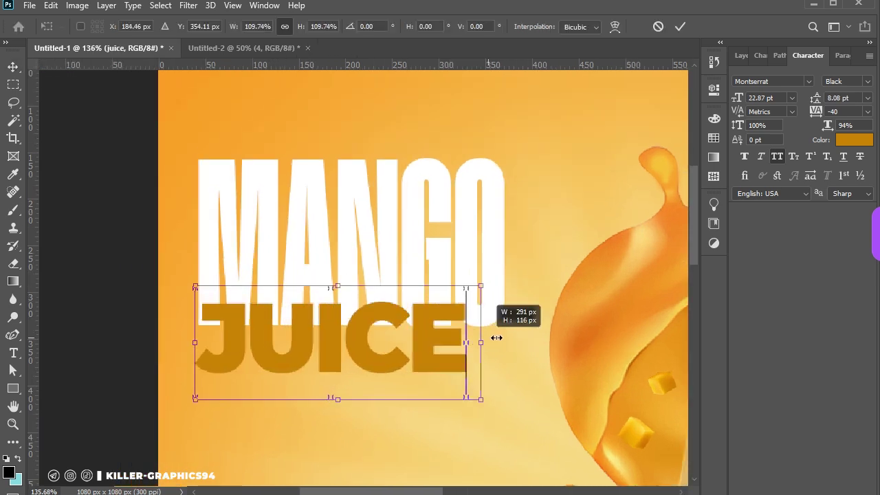
key(ctrl+z)
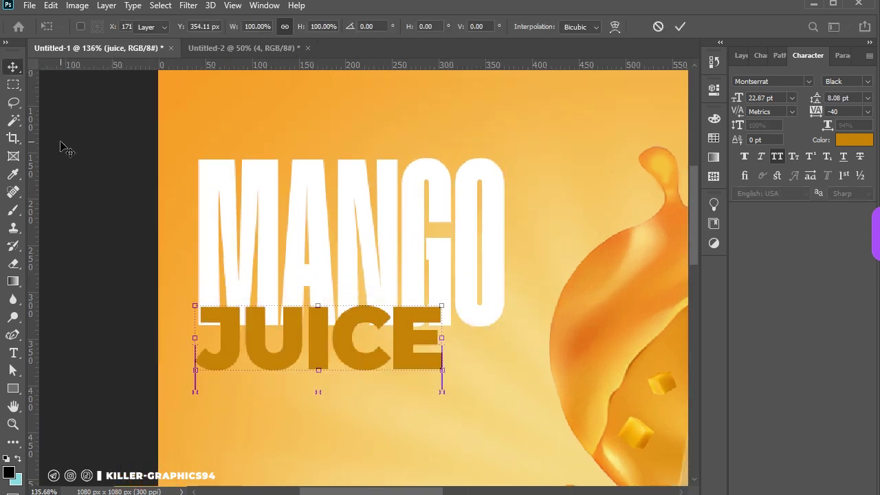
key(Return)
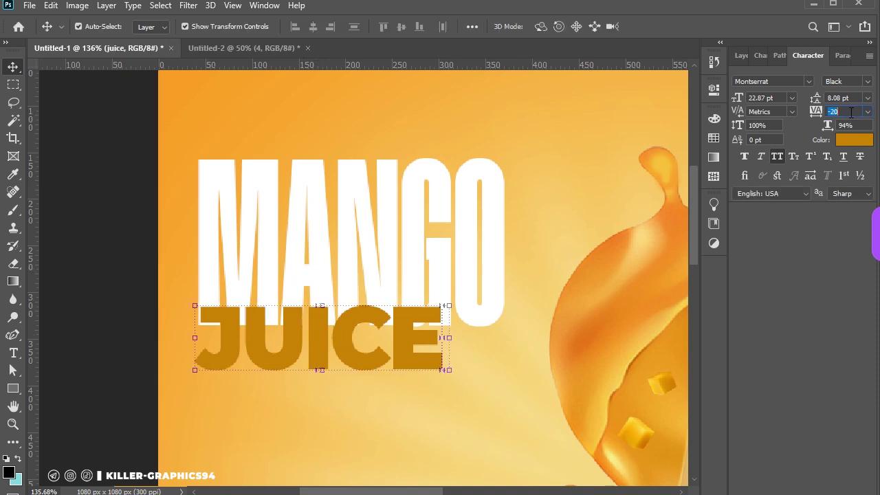
Reset JUICE tracking to 0 and scale it to about 95% (21.67 pt).
text(0)
key(Return)
key(ctrl+t)
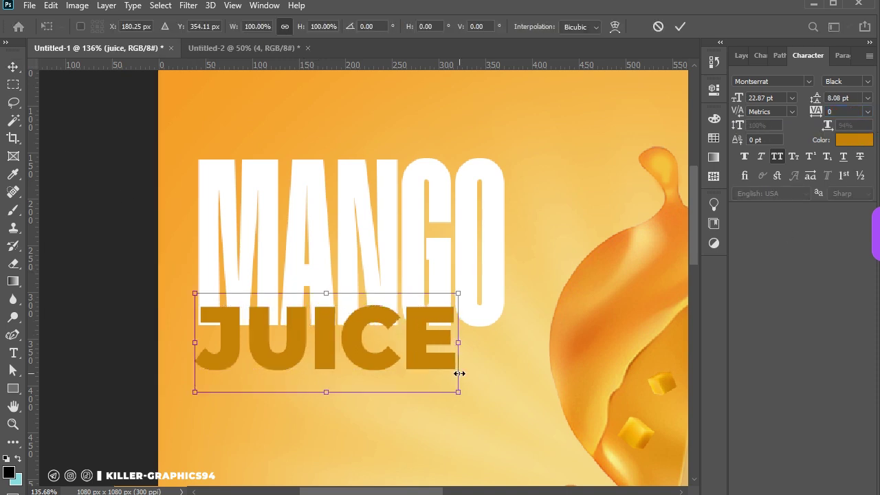
drag(457, 372, 448, 369)
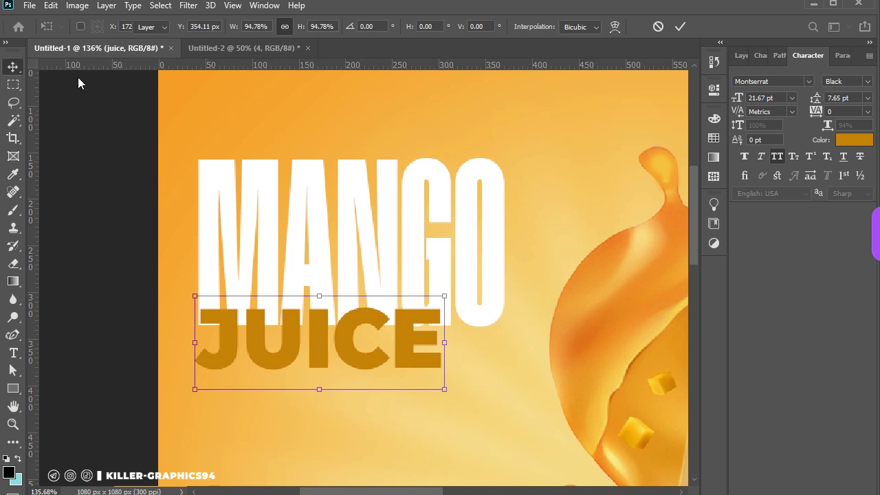
key(Return)
click(733, 55)
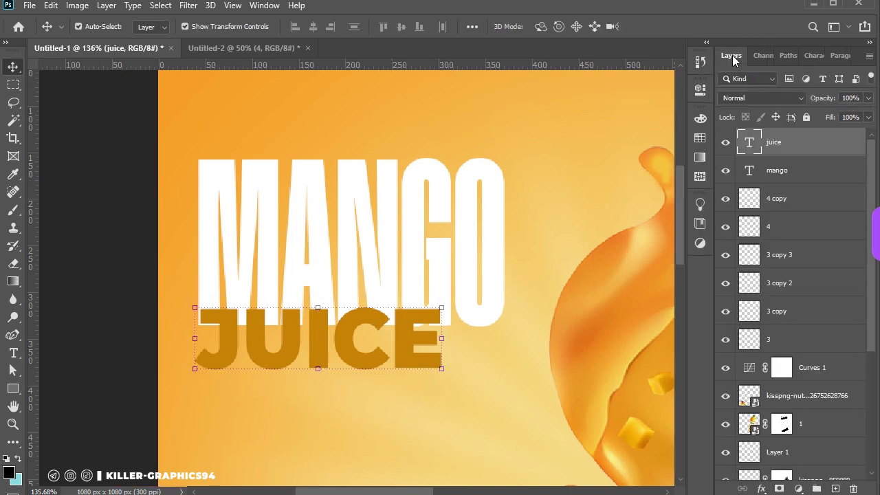
Load JUICE's letter shapes as a selection and expand it by 3 px.
click(76, 272)
click(255, 353)
click(323, 239)
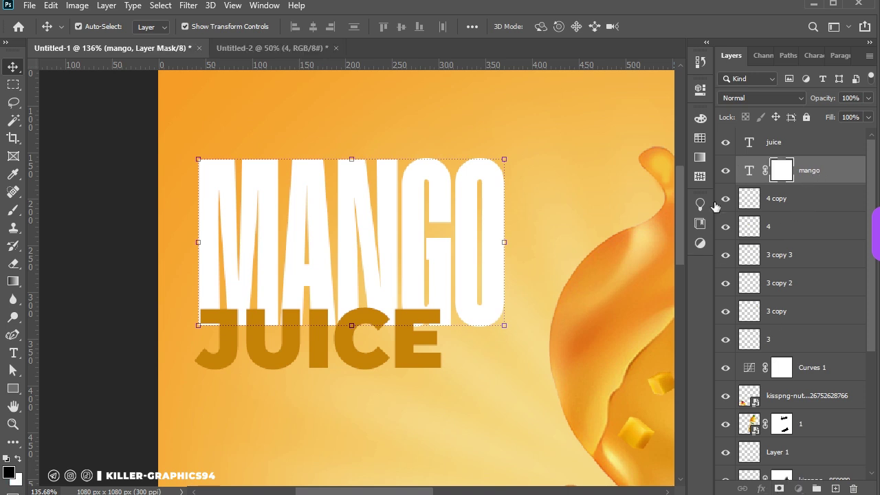
ctrl+click(749, 142)
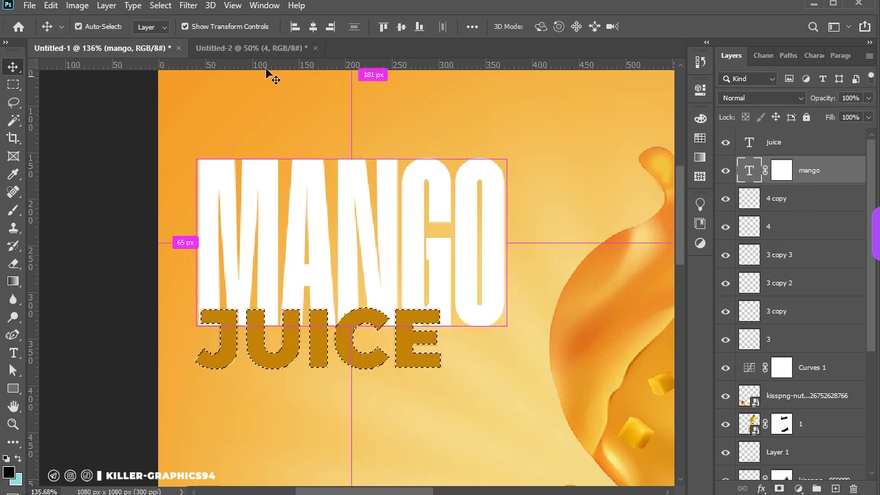
click(160, 6)
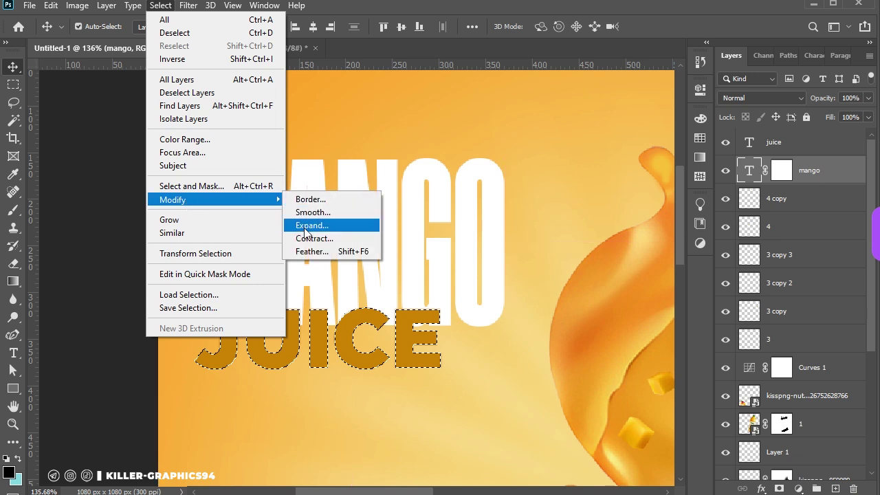
click(344, 221)
click(492, 111)
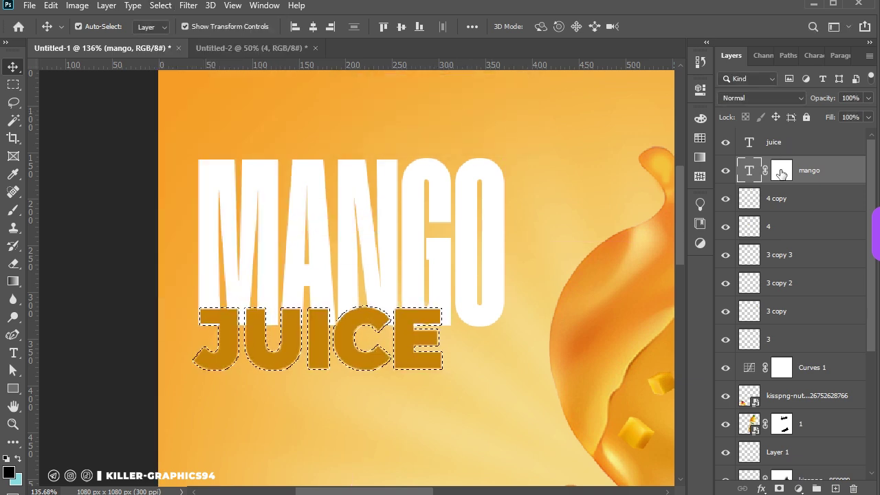
Paint black on MANGO's layer mask within the expanded selection, then deselect.
key(ctrl+backslash)
click(13, 209)
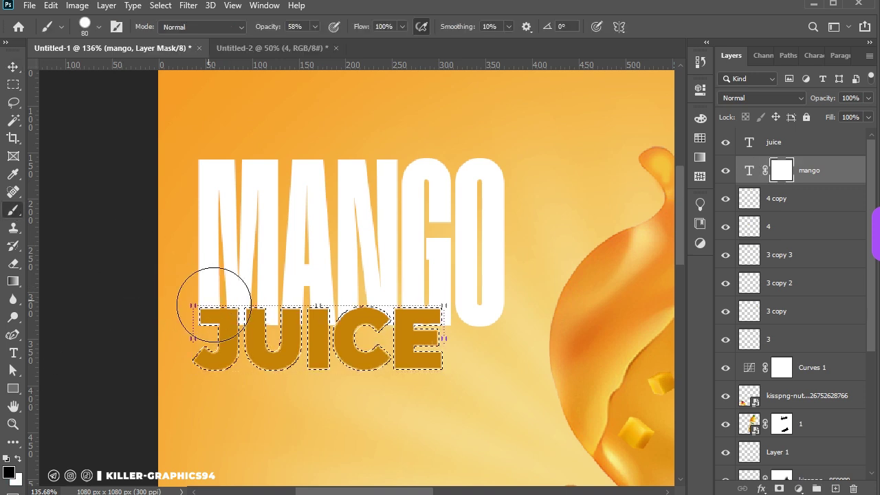
drag(193, 320, 477, 320)
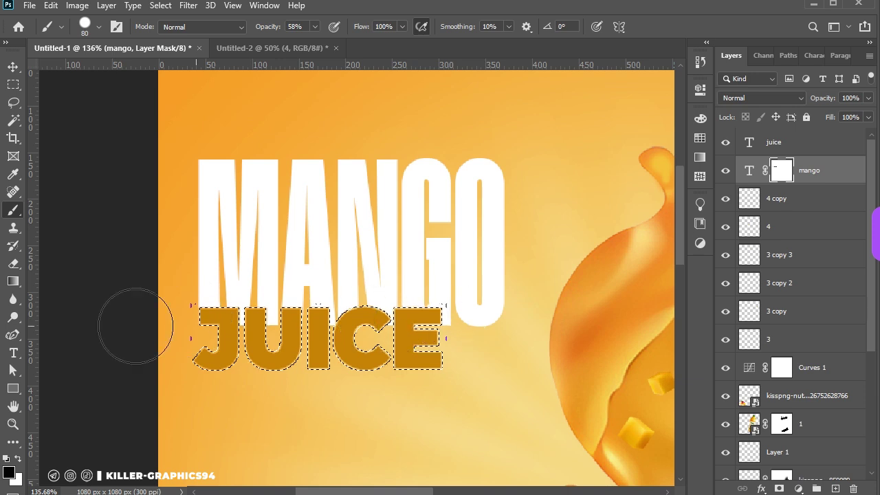
click(13, 85)
click(72, 105)
Return to the Move tool and select the MANGO text layer.
key(v)
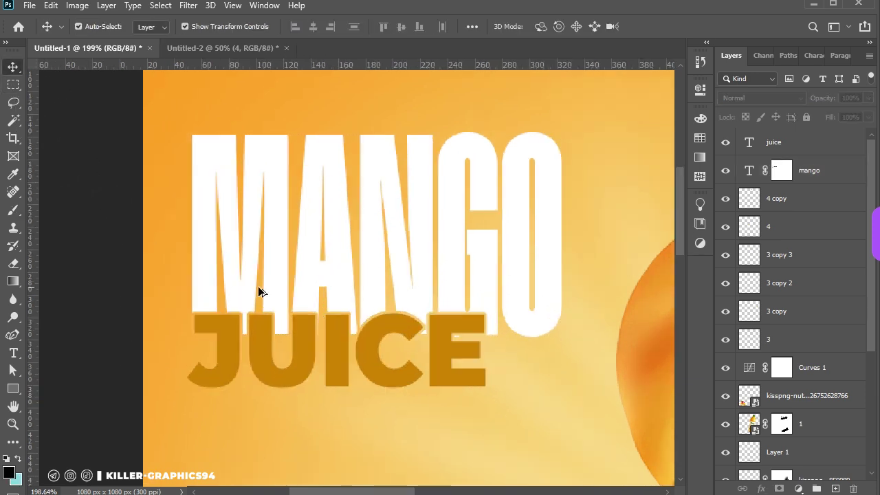
scroll(258, 286, up, 5)
scroll(341, 270, down, 3)
click(351, 263)
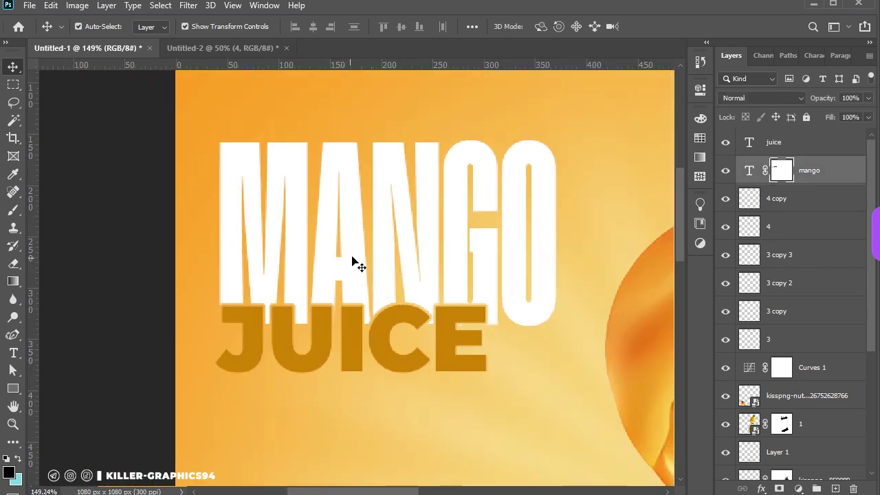
scroll(424, 274, down, 2)
scroll(424, 273, down, 3)
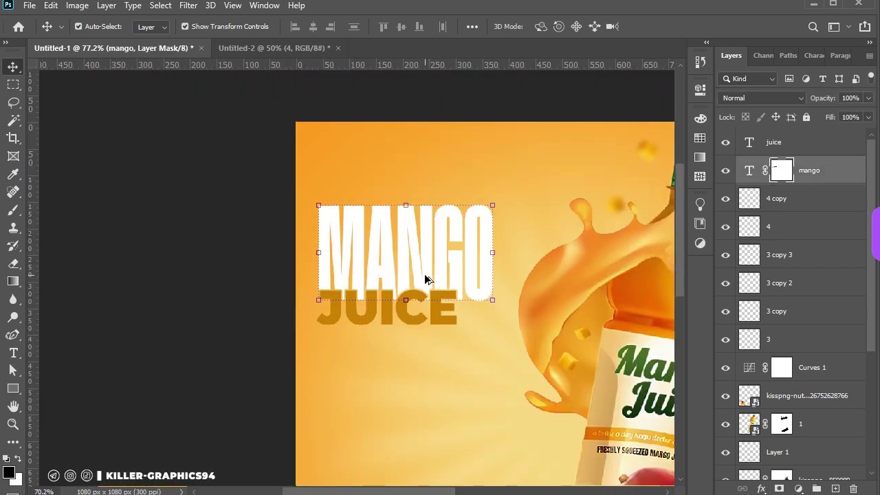
scroll(423, 274, down, 1)
scroll(420, 266, down, 1)
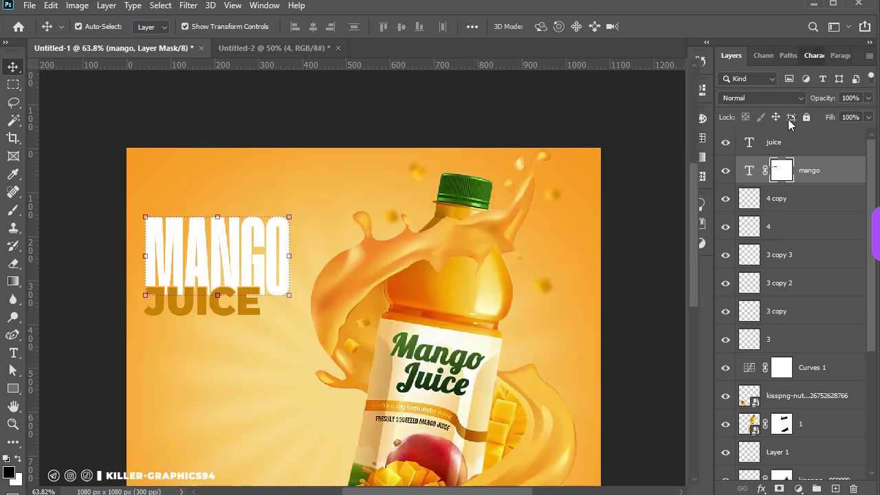
Eyedrop the bottle cap's dark green #26440a as MANGO's text colour, targeting the text layer.
click(813, 55)
click(854, 139)
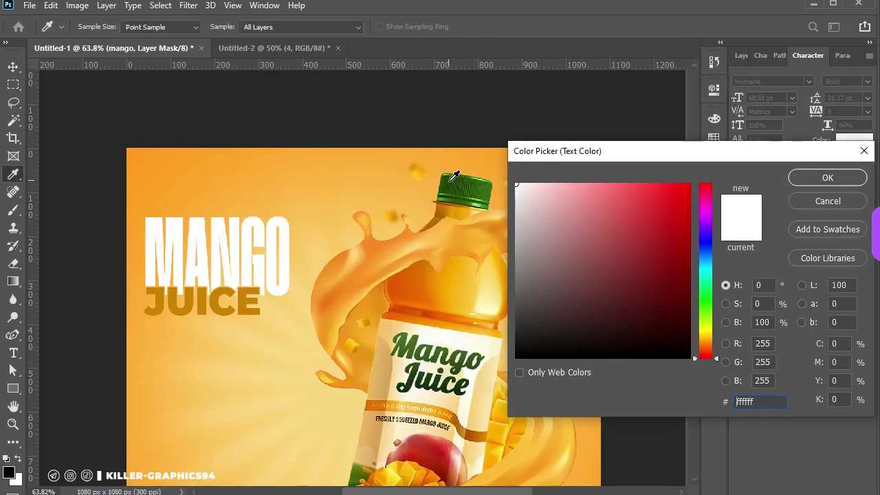
click(803, 180)
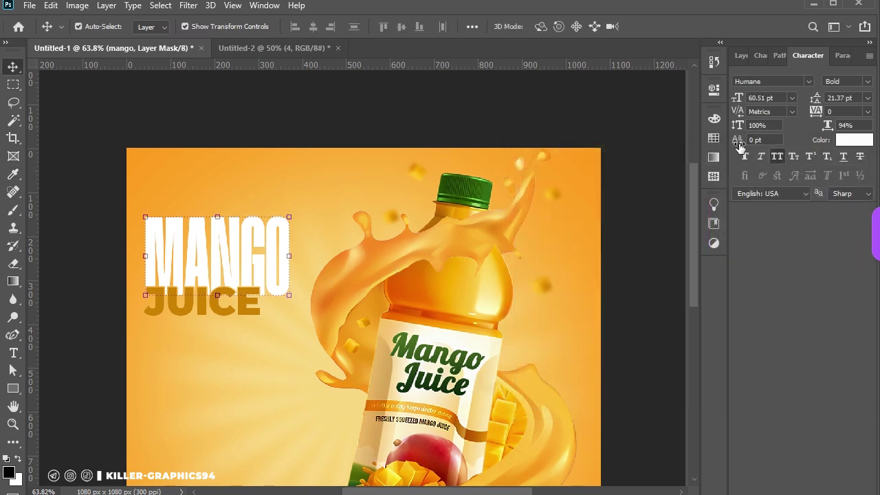
click(741, 56)
click(749, 170)
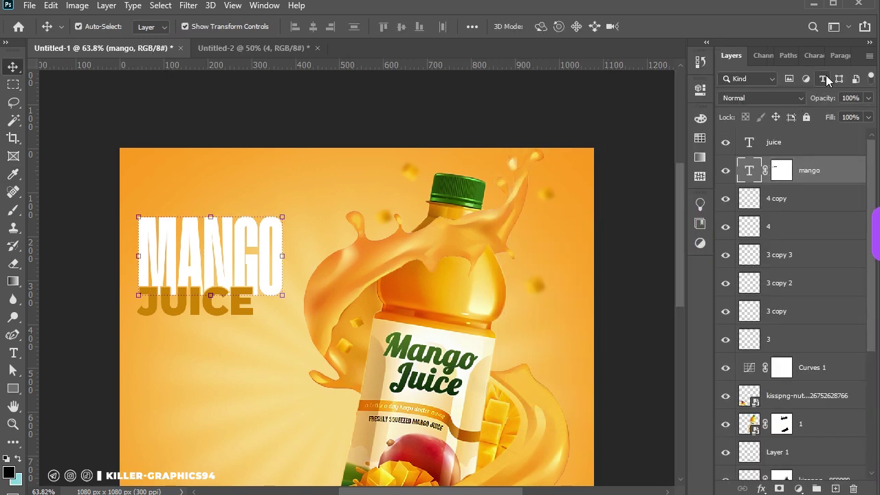
click(810, 55)
click(852, 139)
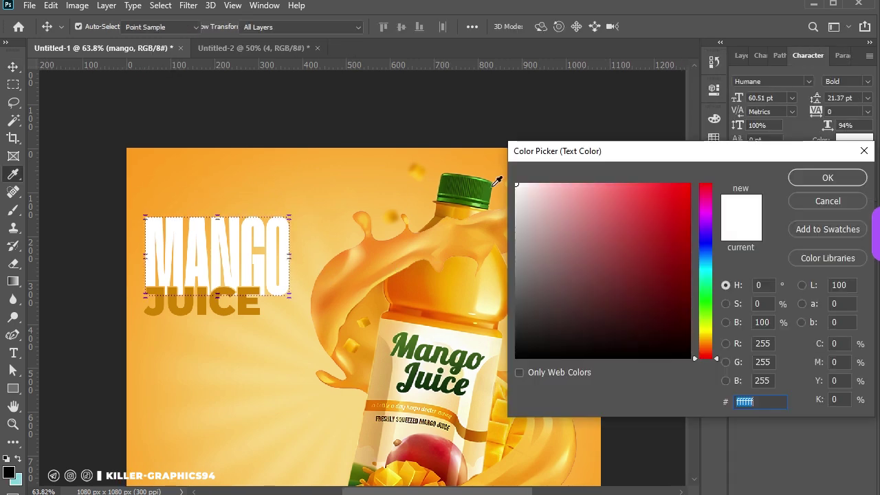
click(452, 179)
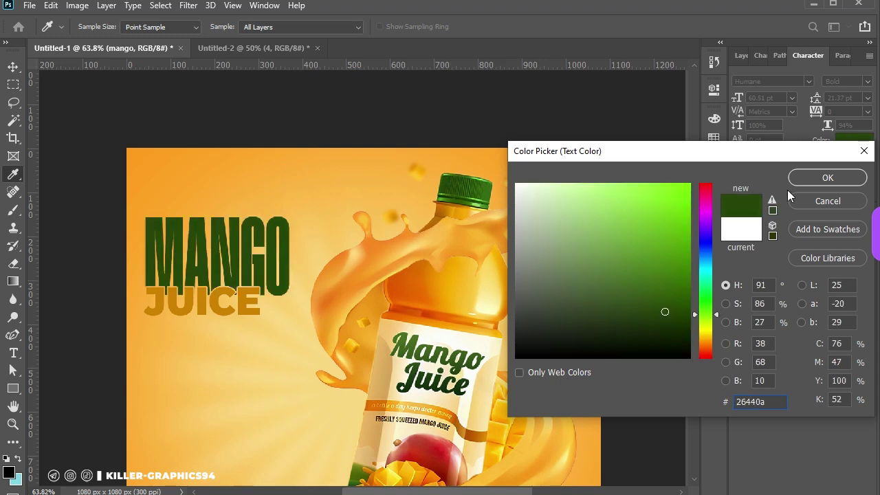
click(827, 177)
click(247, 303)
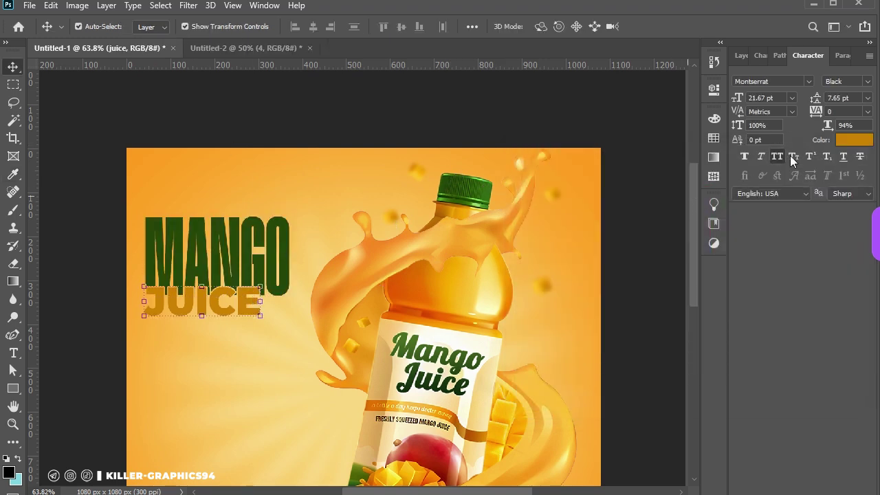
Sample green #336c14 from the bottle cap as JUICE's colour and zoom in to check.
click(852, 140)
click(706, 312)
click(607, 213)
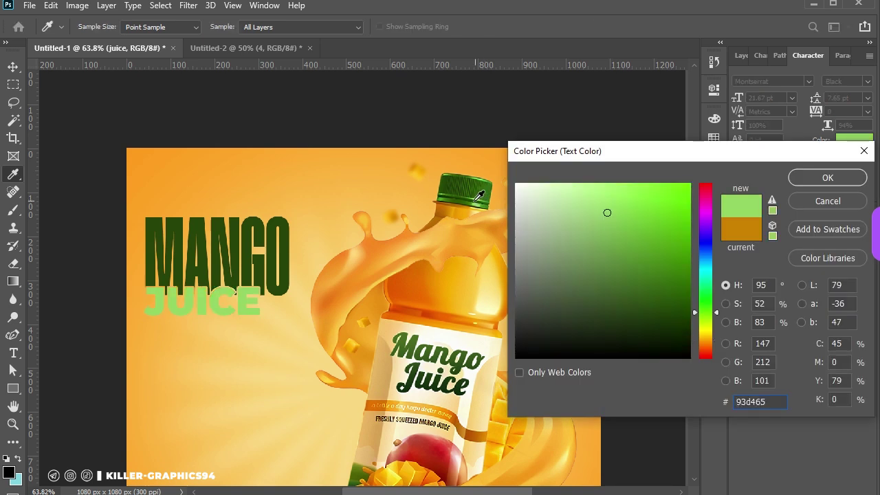
drag(476, 197, 490, 180)
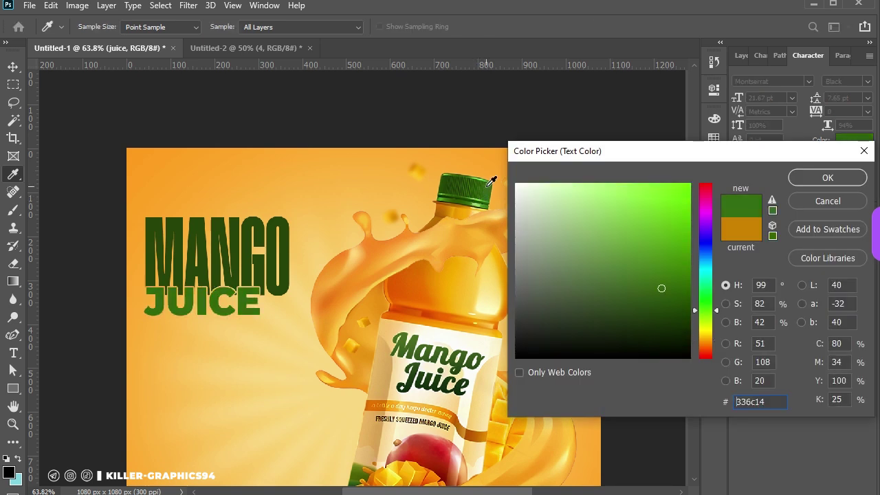
click(801, 178)
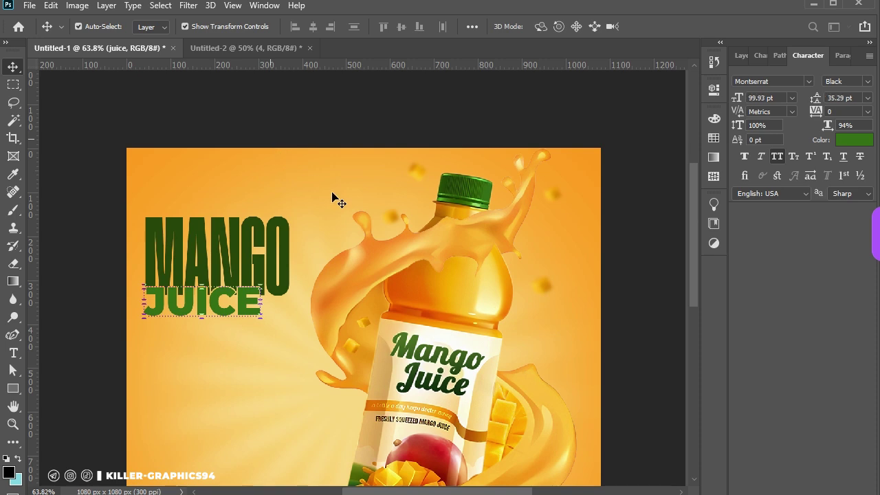
drag(172, 316, 316, 311)
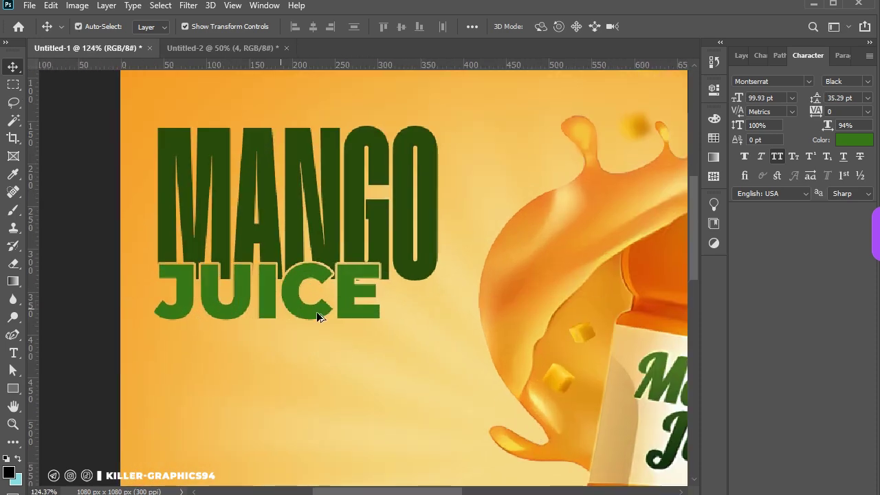
scroll(316, 311, down, 2)
scroll(313, 311, down, 2)
scroll(306, 310, down, 2)
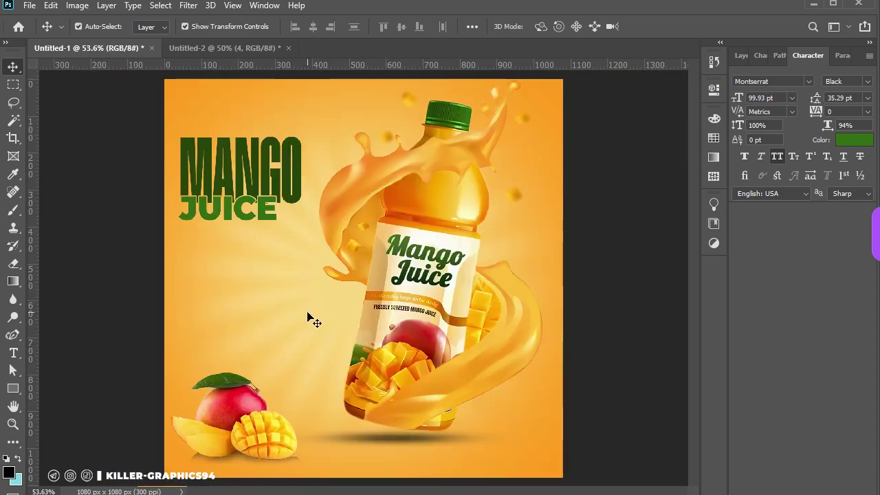
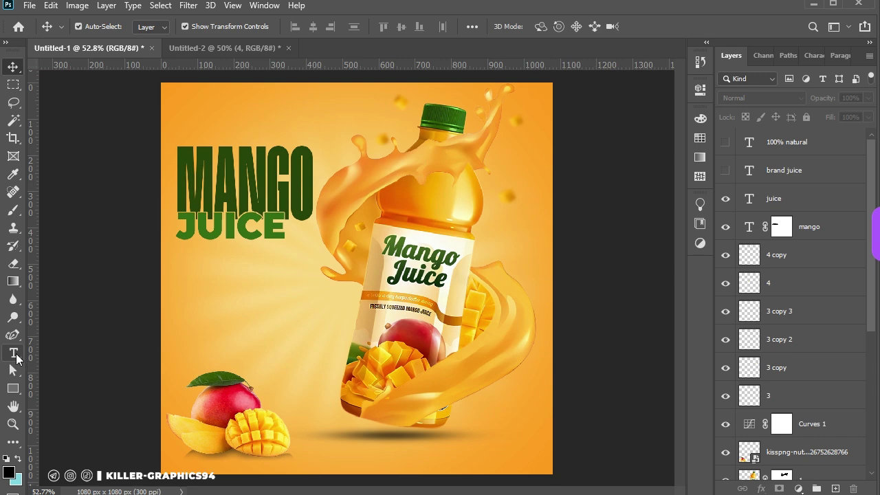
Type a 'BRAND JUICE' line, shrink it to about a fifth, and place it under MANGO JUICE.
click(15, 354)
click(299, 311)
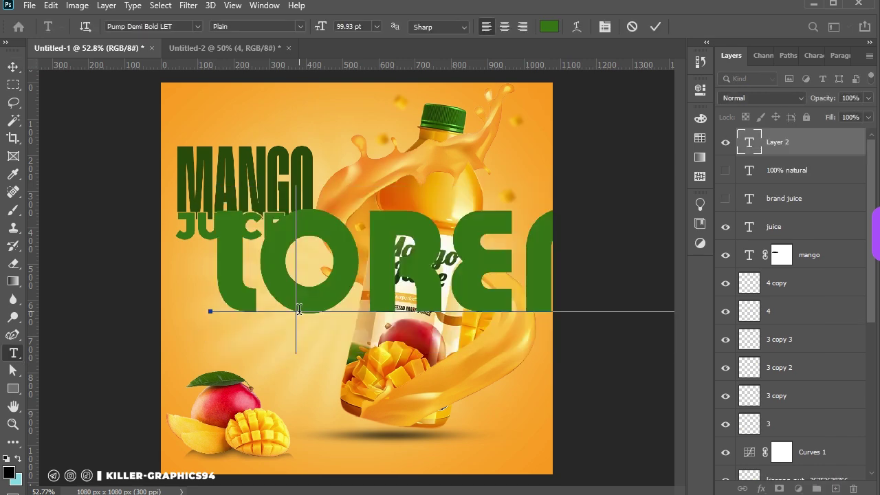
text(BRAN)
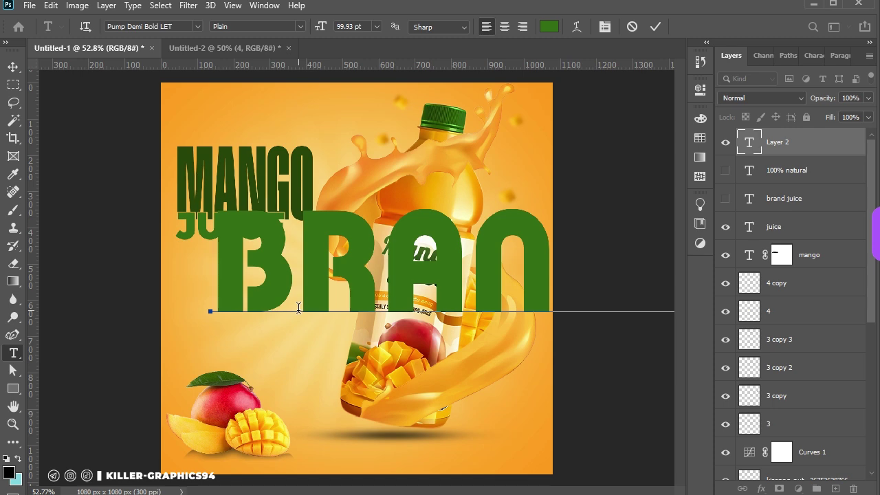
key(ctrl+Return)
key(ctrl+t)
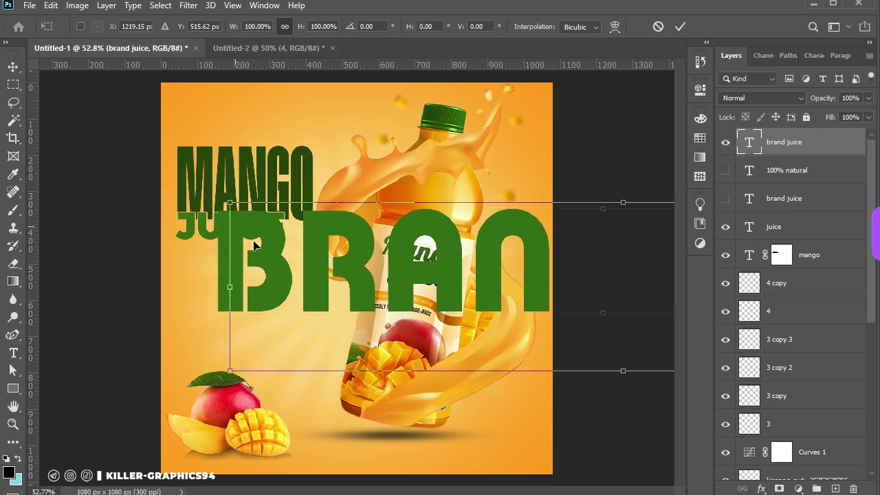
mouse_move(227, 261)
mouse_down()
mouse_move(178, 262)
mouse_move(177, 250)
mouse_up()
mouse_move(487, 195)
mouse_down()
mouse_move(477, 281)
mouse_move(491, 286)
mouse_move(492, 353)
mouse_move(265, 301)
mouse_up()
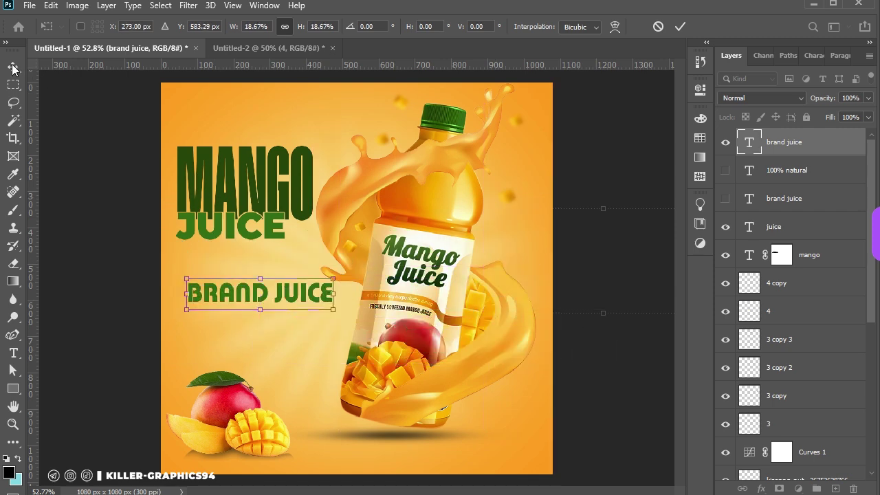
key(Return)
Set the BRAND JUICE text to Montserrat, with the word BRAND in Black weight.
click(811, 54)
click(809, 81)
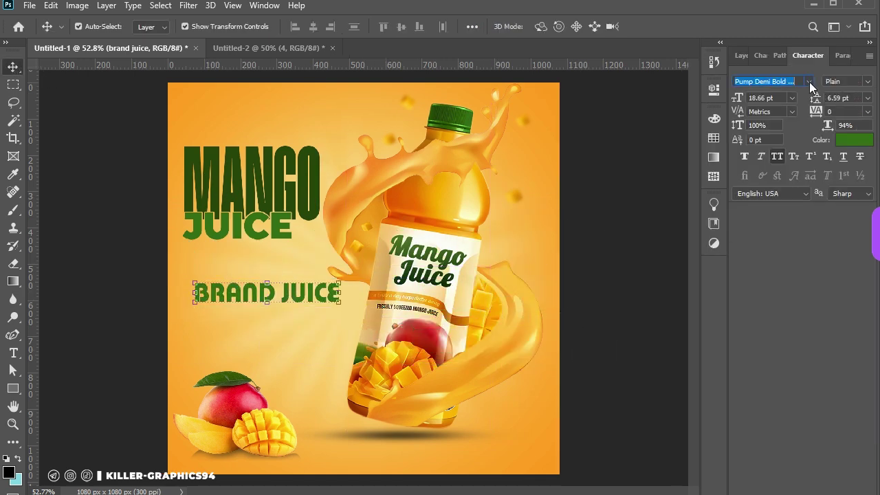
click(643, 163)
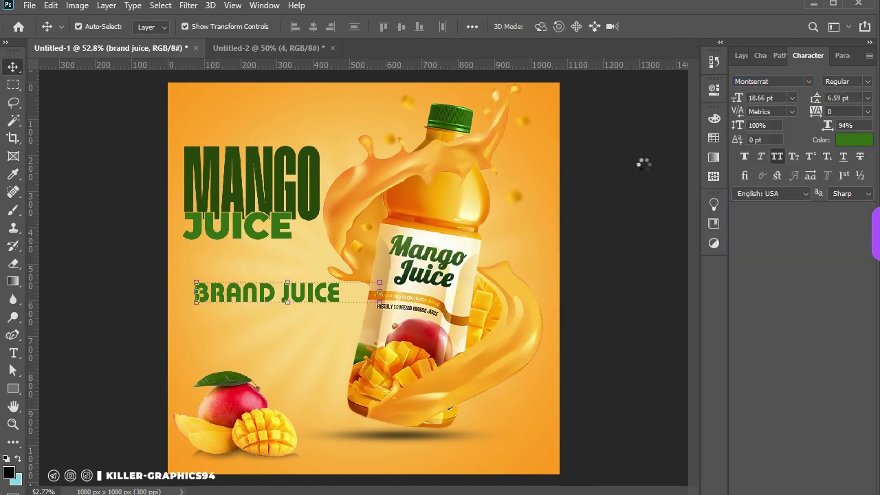
double_click(307, 293)
drag(295, 293, 174, 293)
click(867, 82)
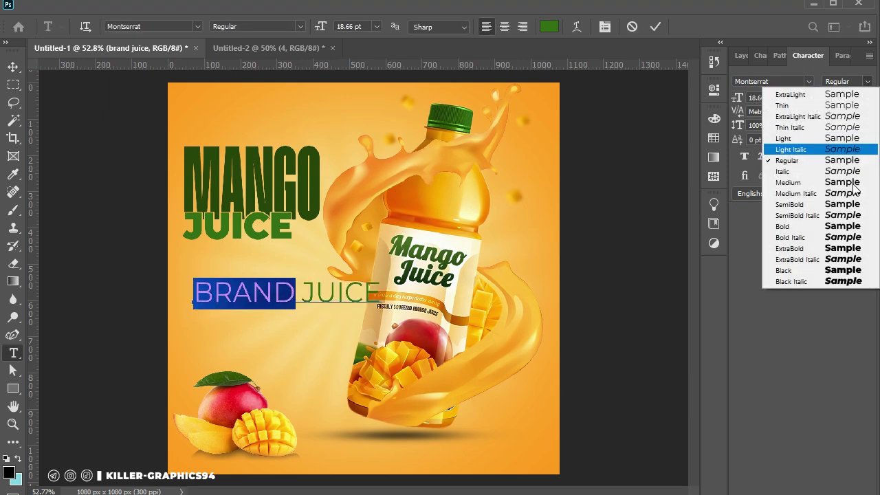
click(779, 270)
key(ctrl+Return)
Reduce JUICE to 13.66 pt and move the BRAND JUICE line to the top of the poster.
key(v)
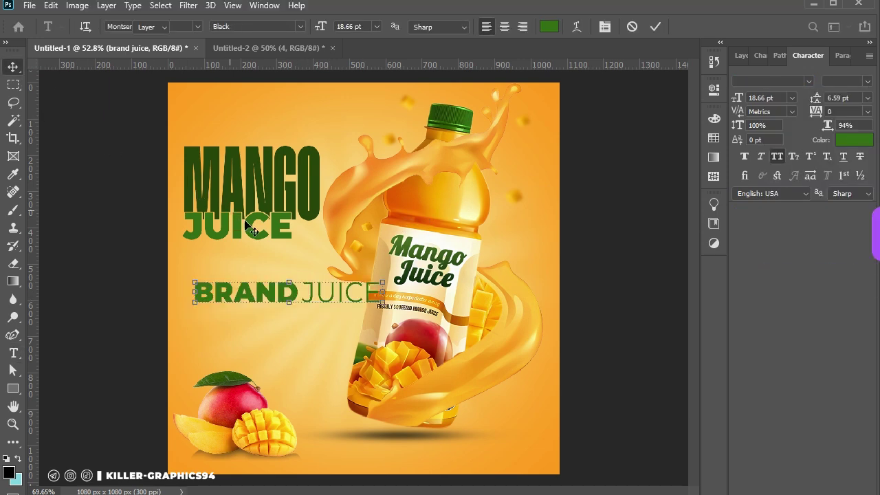
scroll(338, 378, up, 2)
scroll(338, 378, up, 1)
drag(338, 378, 428, 378)
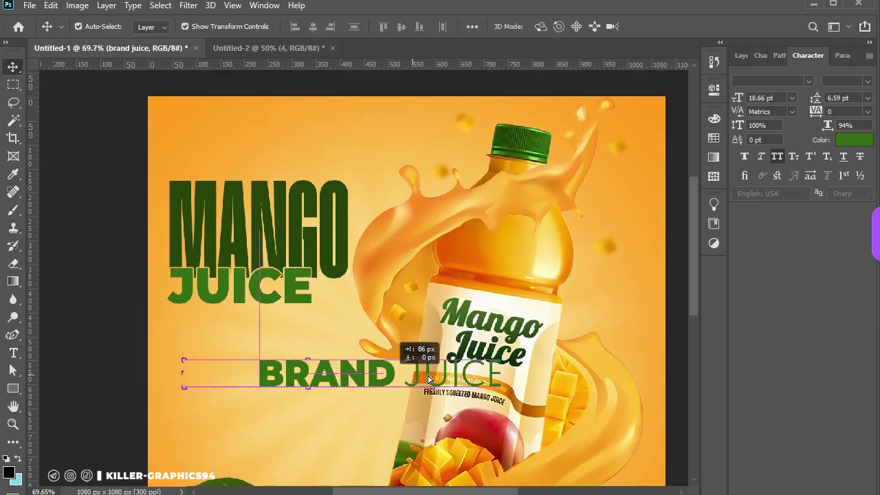
key(t)
drag(525, 375, 420, 371)
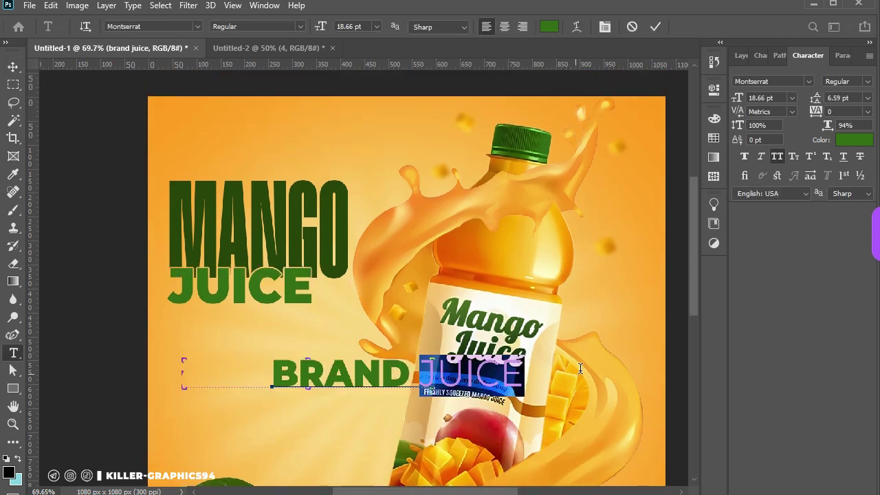
key(Down)
key(Down)
key(Down)
key(Down)
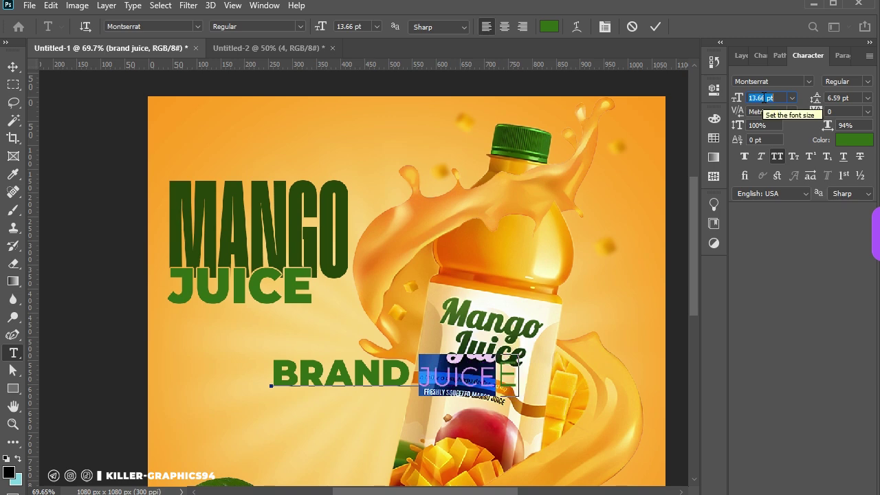
key(ctrl+Return)
key(v)
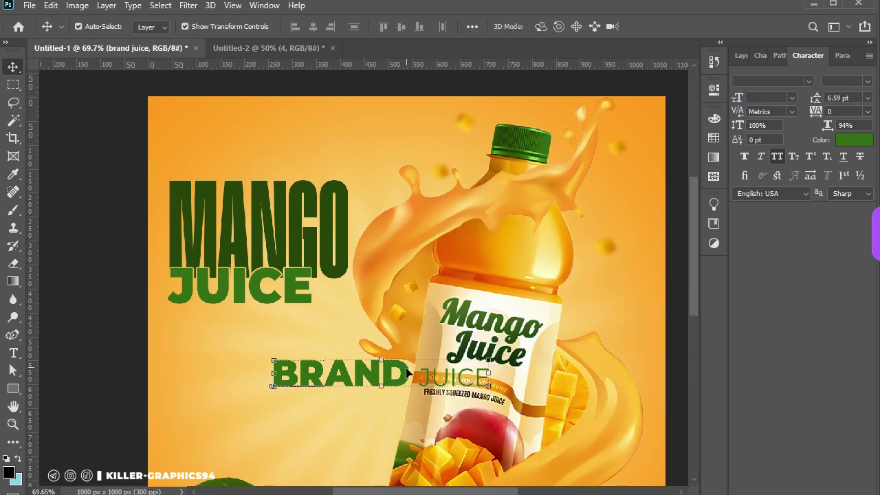
mouse_move(414, 371)
mouse_down()
mouse_move(292, 132)
mouse_move(306, 132)
mouse_up()
Move the MANGO and JUICE headline layers down about 75 px.
click(79, 137)
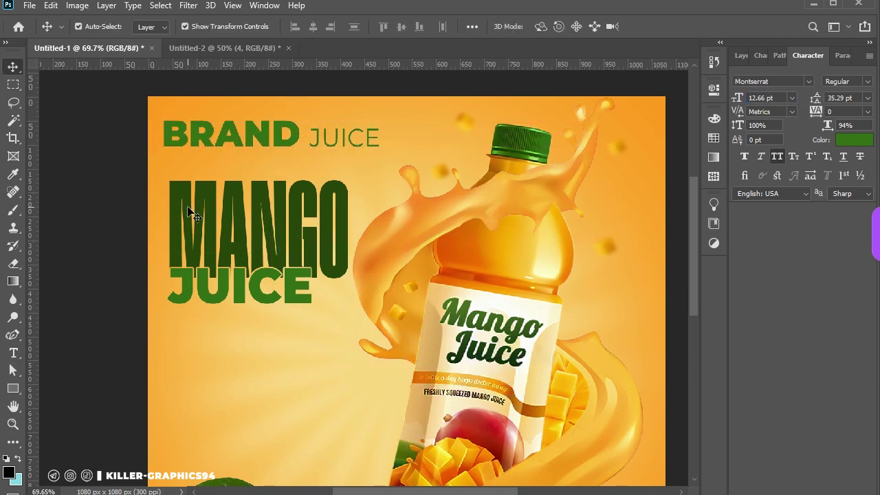
click(212, 299)
shift+click(206, 284)
drag(206, 283, 203, 352)
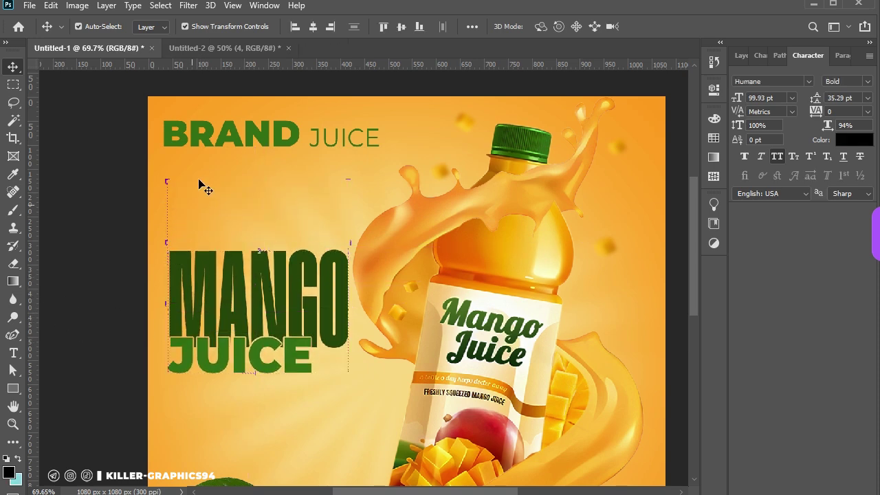
scroll(220, 185, up, 2)
scroll(244, 184, up, 2)
scroll(255, 184, up, 2)
Change the BRAND JUICE text colour to dark green #26440a.
click(266, 238)
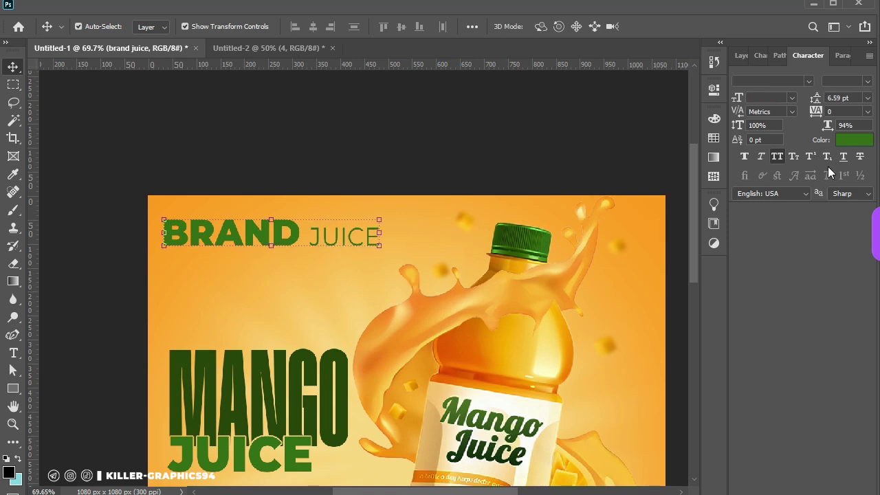
click(854, 140)
click(664, 311)
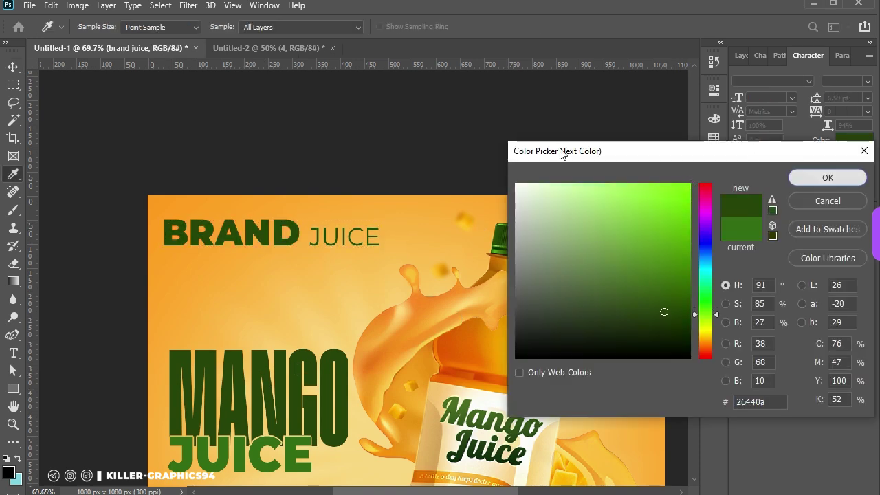
key(Return)
Scale BRAND JUICE down to about 37% and place it lower and further left.
scroll(211, 173, up, 3)
key(ctrl+t)
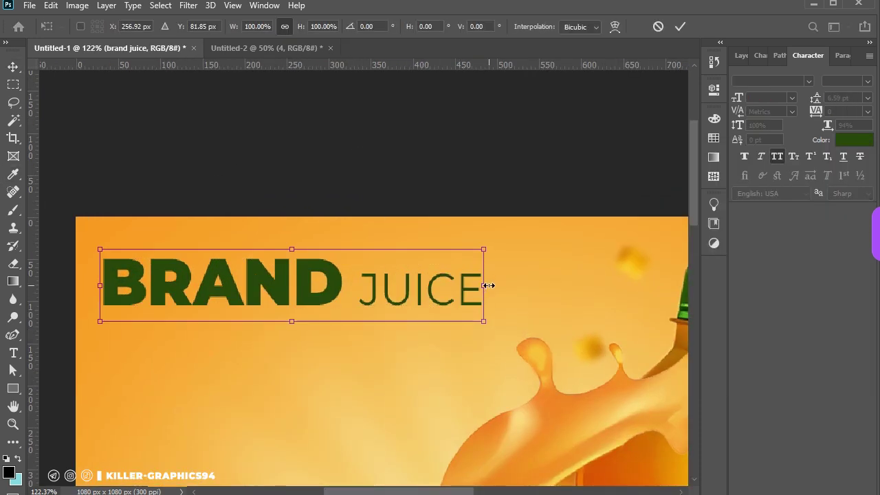
drag(488, 284, 377, 294)
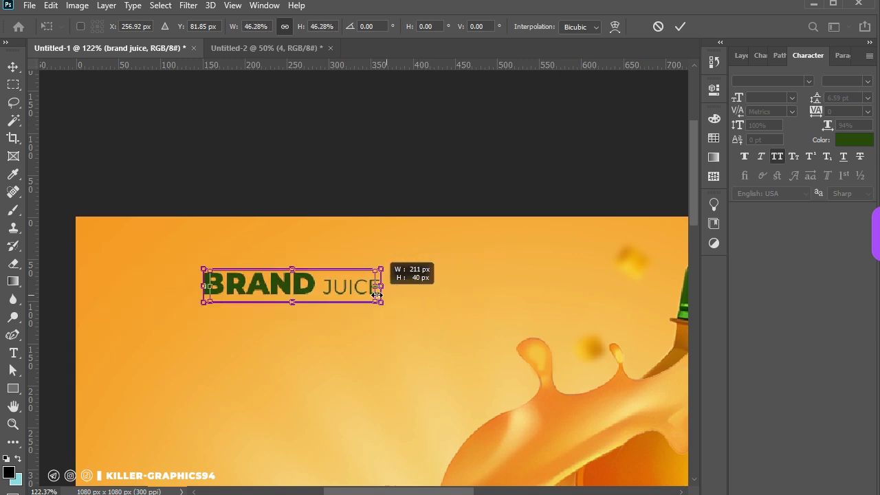
drag(377, 295, 365, 291)
drag(293, 275, 240, 314)
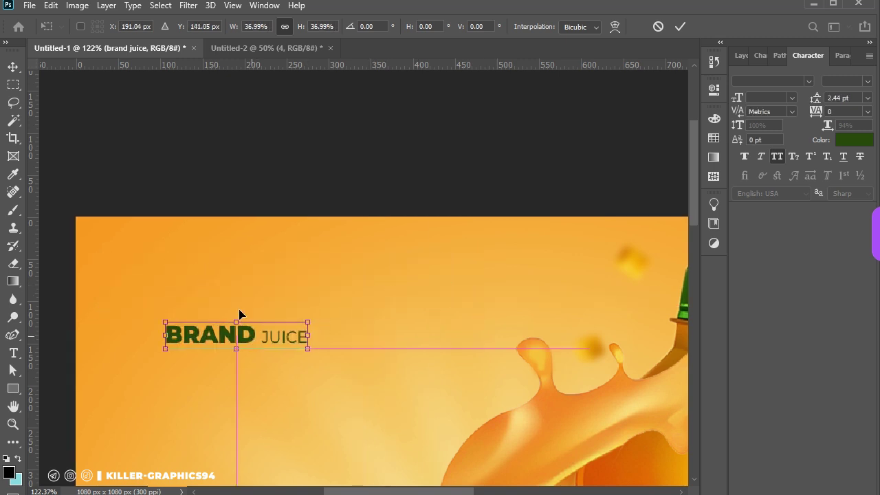
key(Return)
Duplicate the BRAND JUICE text line just below the original.
key(t)
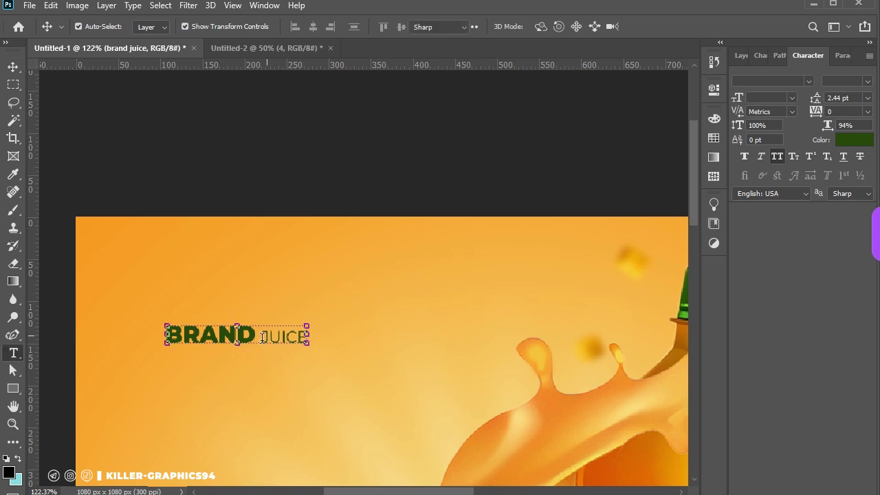
double_click(263, 336)
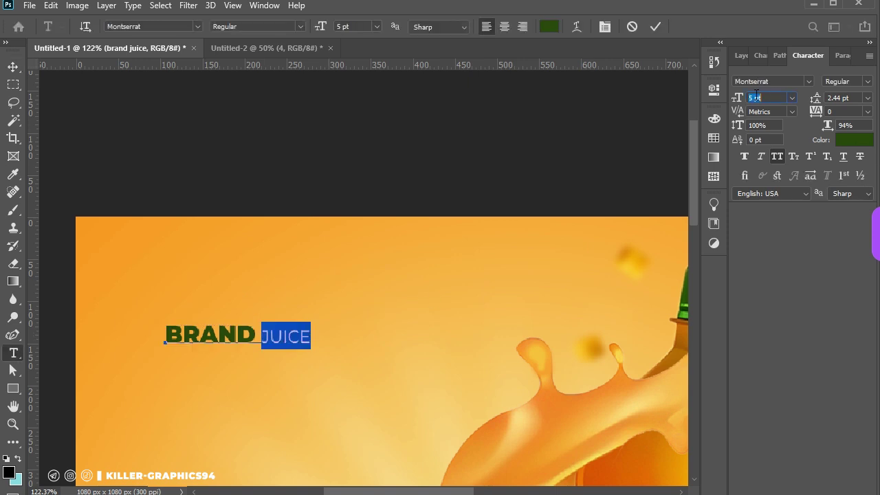
key(Escape)
key(v)
scroll(337, 180, down, 2)
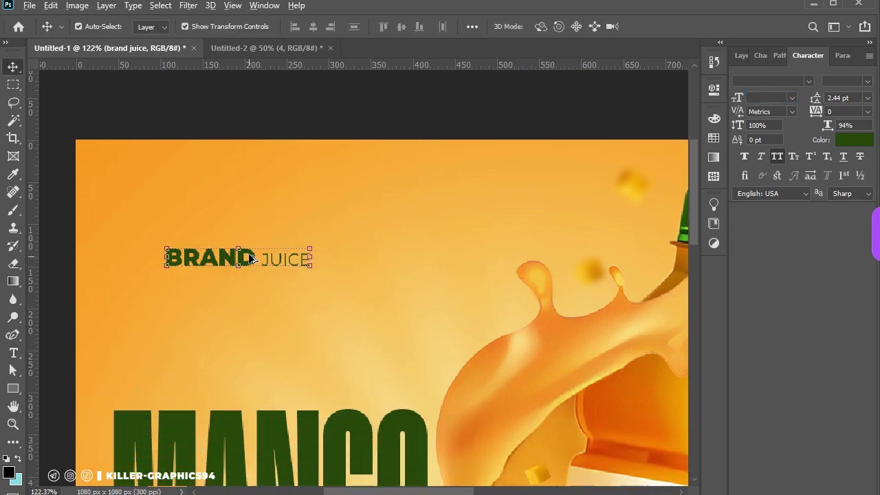
drag(250, 288, 249, 286)
double_click(247, 283)
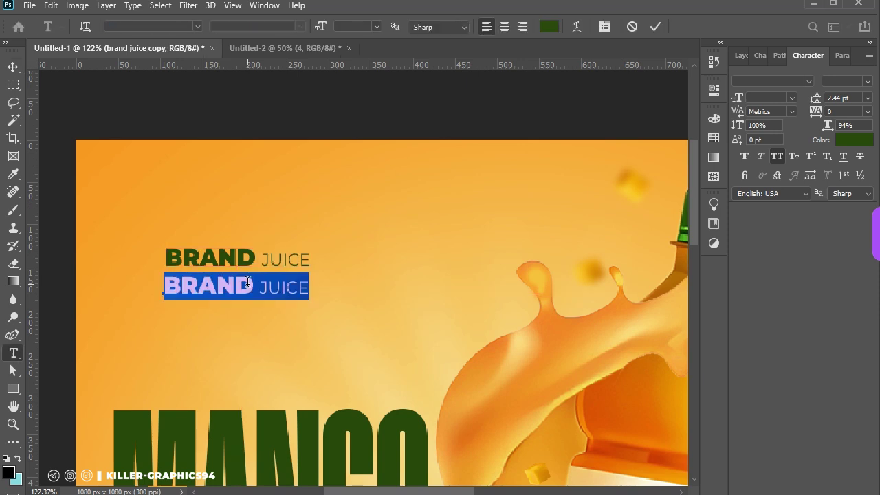
Replace the copy's text with '100% NATURAL' and enlarge it to about 130%.
key(ctrl+a)
text(100%)
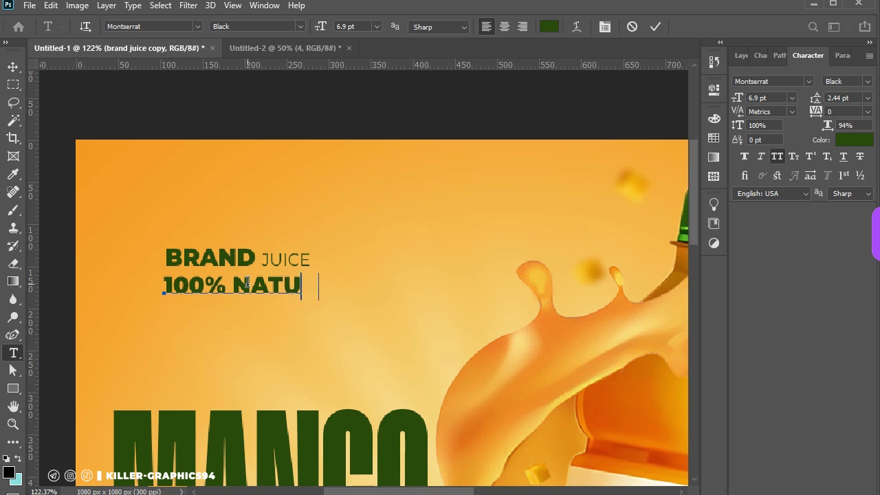
key(Escape)
key(v)
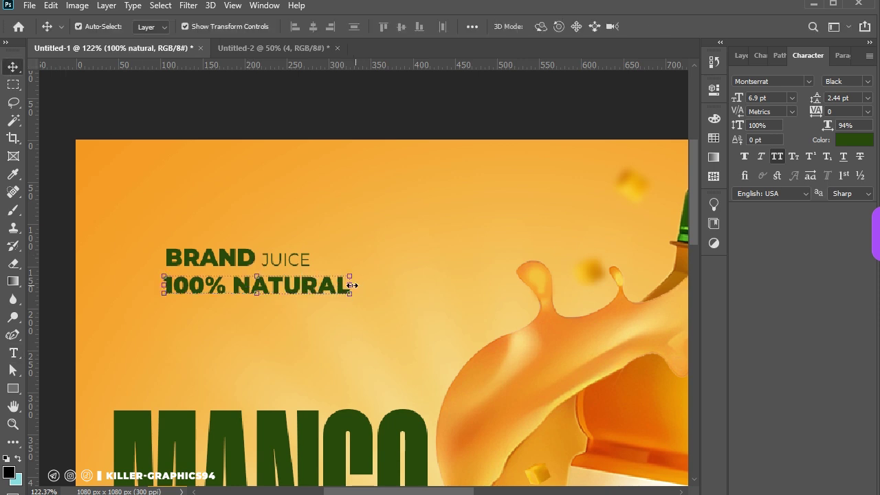
key(ctrl+t)
drag(352, 285, 411, 285)
key(Return)
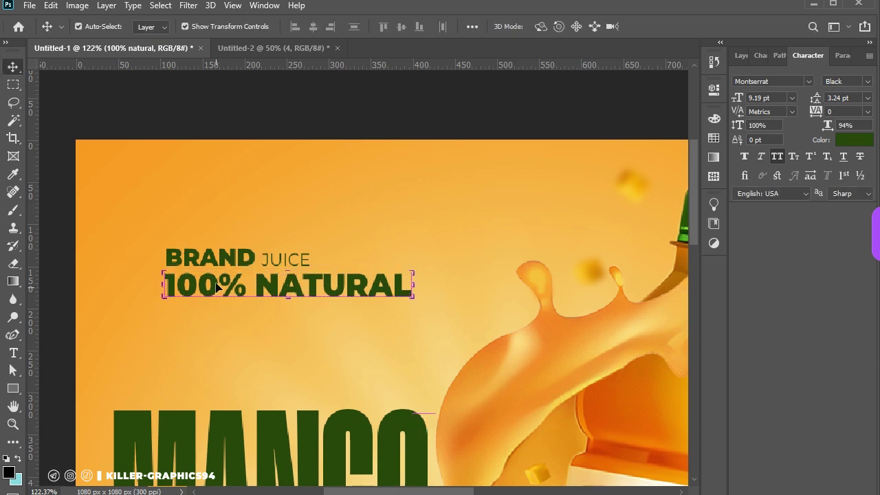
Align the left edges of BRAND JUICE and 100% NATURAL with MANGO.
click(227, 193)
key(ctrl+0)
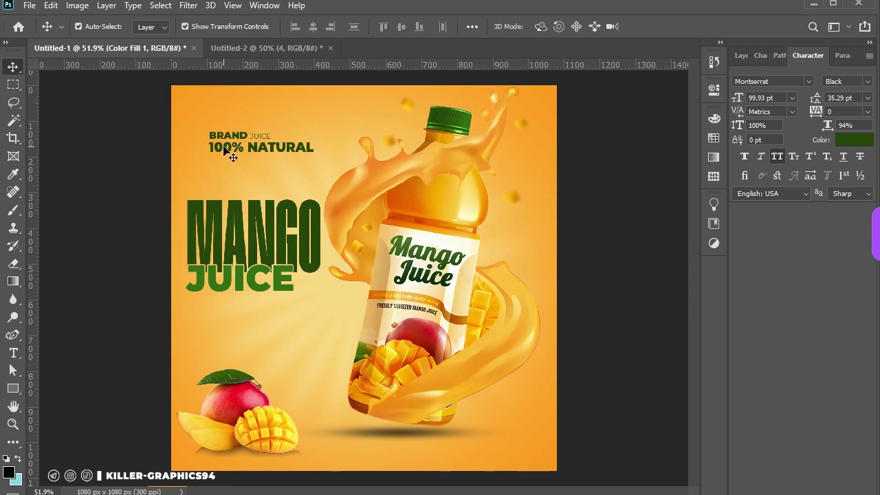
click(220, 147)
scroll(229, 131, up, 3)
key(ctrl+t)
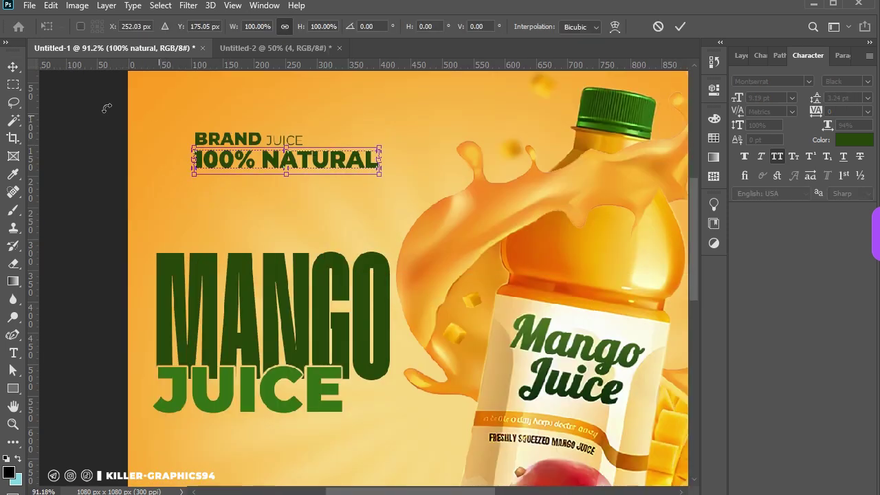
key(Return)
click(210, 142)
shift+click(348, 165)
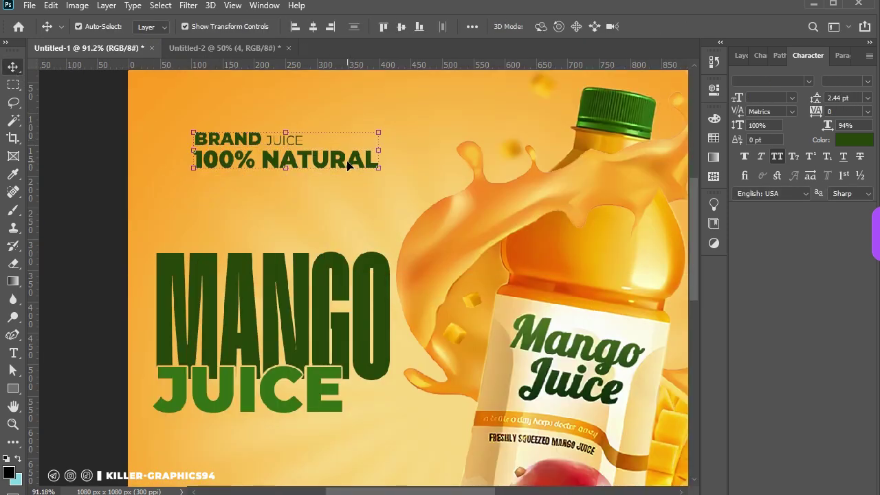
scroll(341, 165, down, 2)
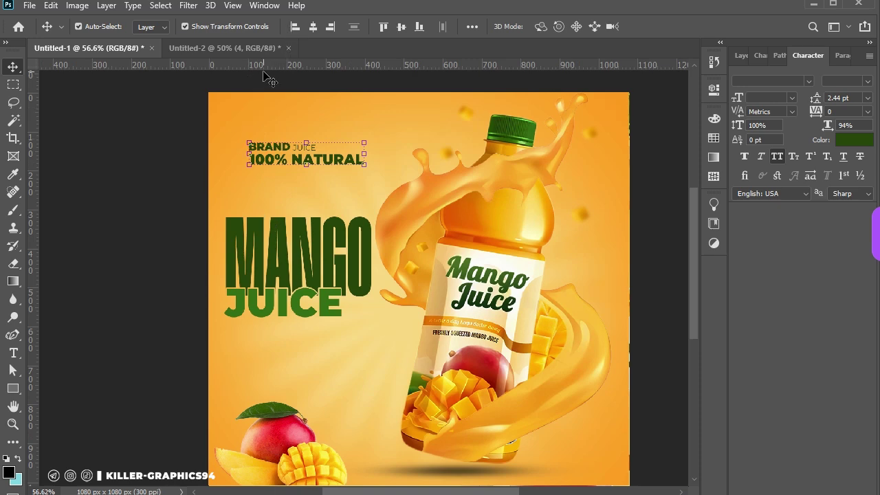
click(294, 27)
Nudge both the BRAND JUICE and 100% NATURAL lines slightly upward.
scroll(306, 118, up, 3)
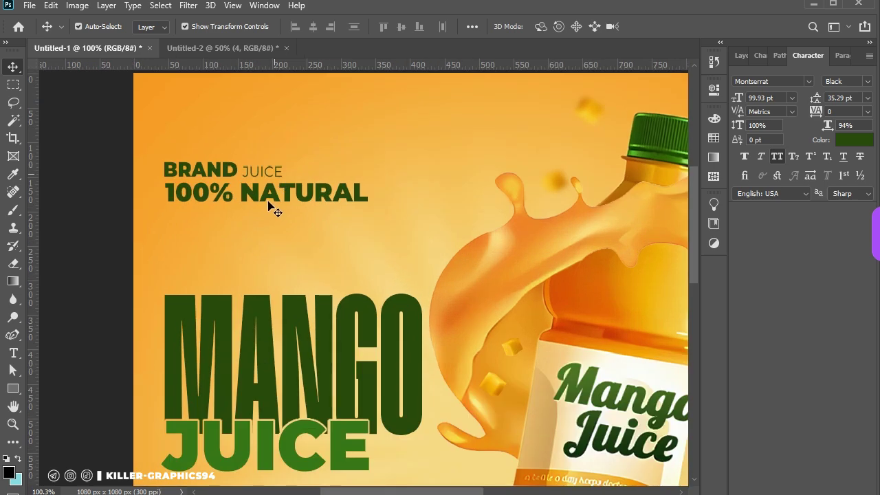
click(268, 197)
shift+click(228, 170)
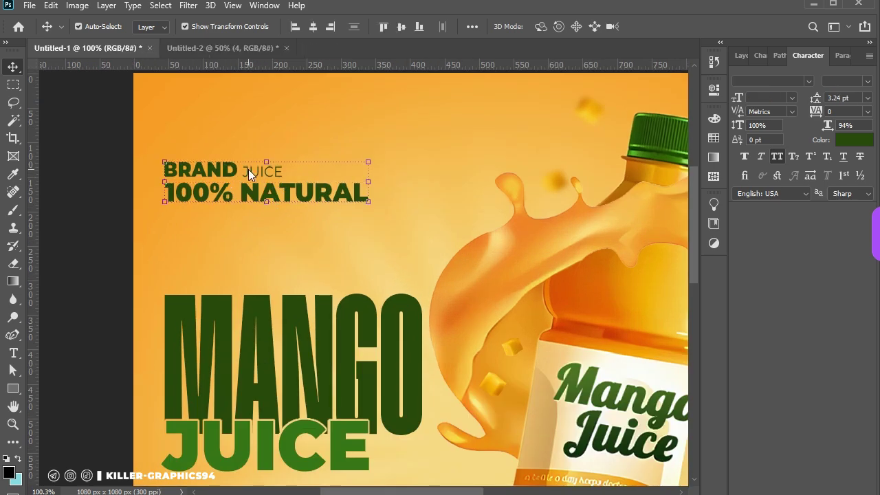
key(shift+Up)
key(shift+Up)
key(shift+Up)
scroll(194, 227, up, 2)
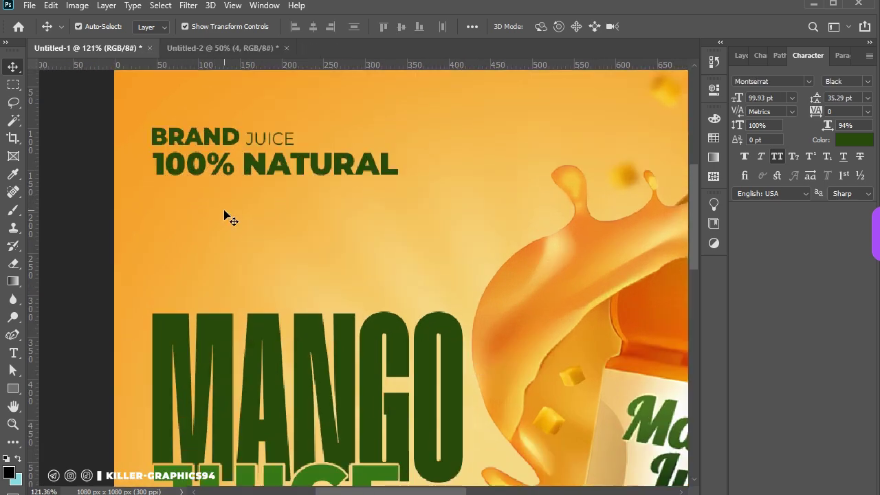
Change the 100% NATURAL text colour to brighter green #336c14.
key(v)
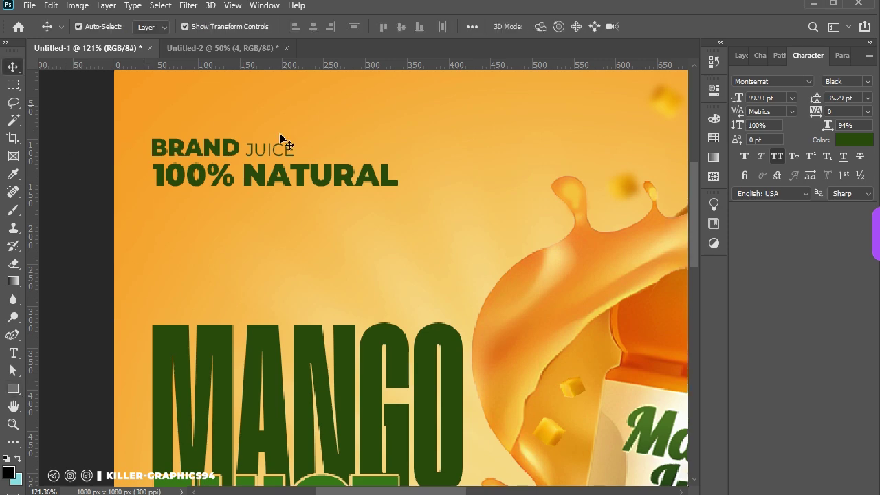
click(385, 176)
click(853, 140)
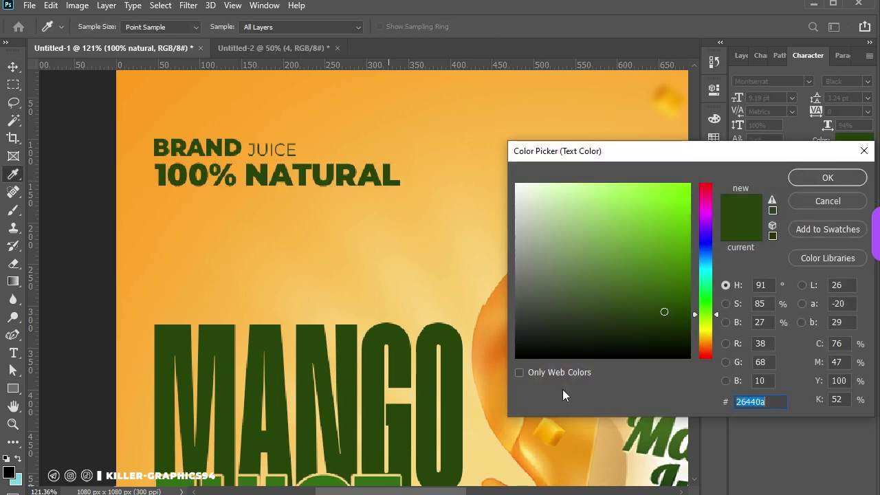
click(827, 177)
Draw a thin rectangle beneath 100% NATURAL and fill it with the recent green.
click(15, 389)
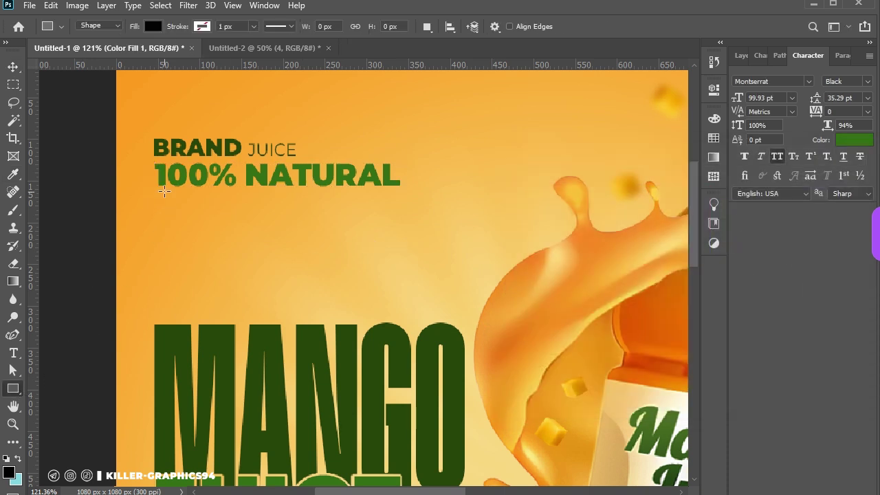
drag(154, 195, 400, 204)
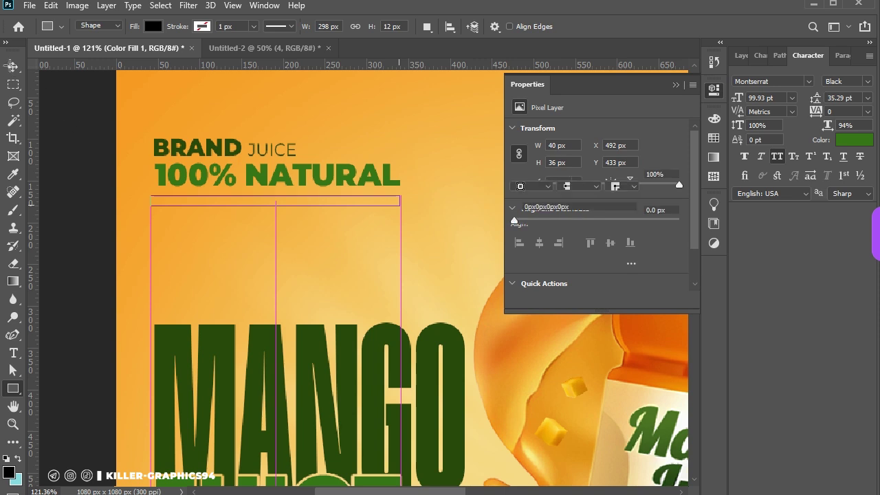
key(v)
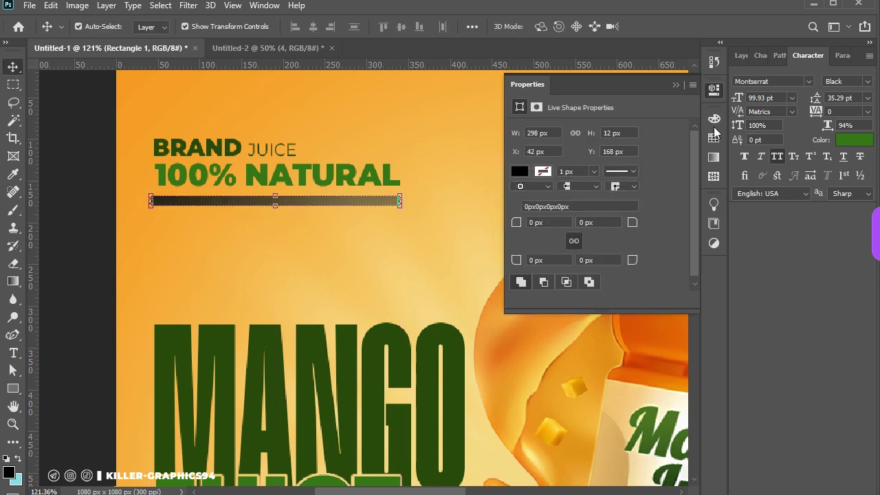
click(520, 172)
click(522, 245)
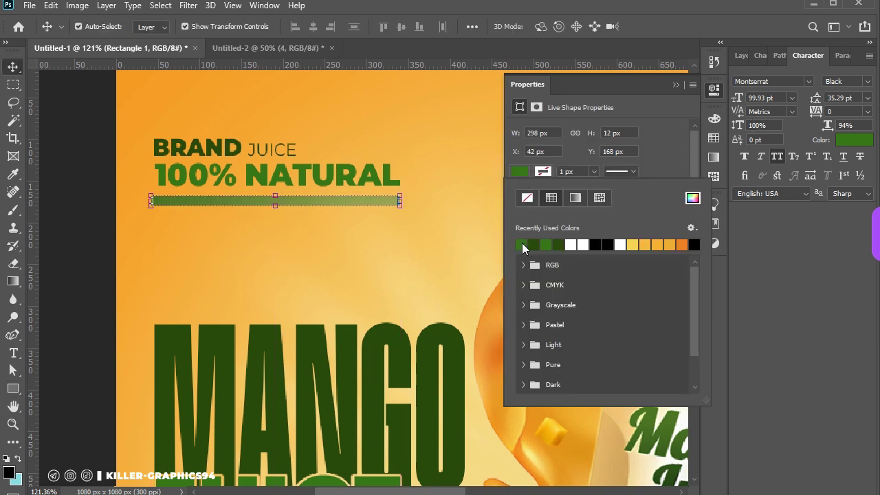
click(88, 124)
Bring the green bar to the top of the layer stack and thin it to about 59% height.
click(743, 59)
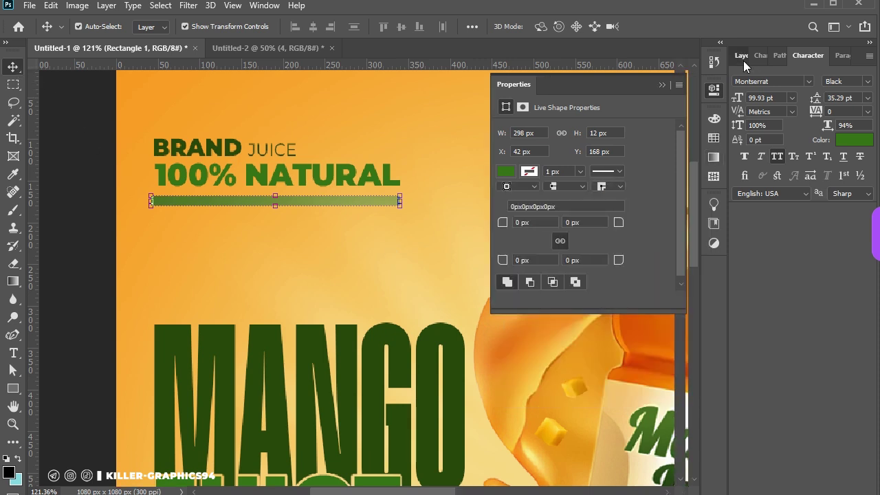
scroll(799, 275, down, 2)
scroll(800, 248, down, 5)
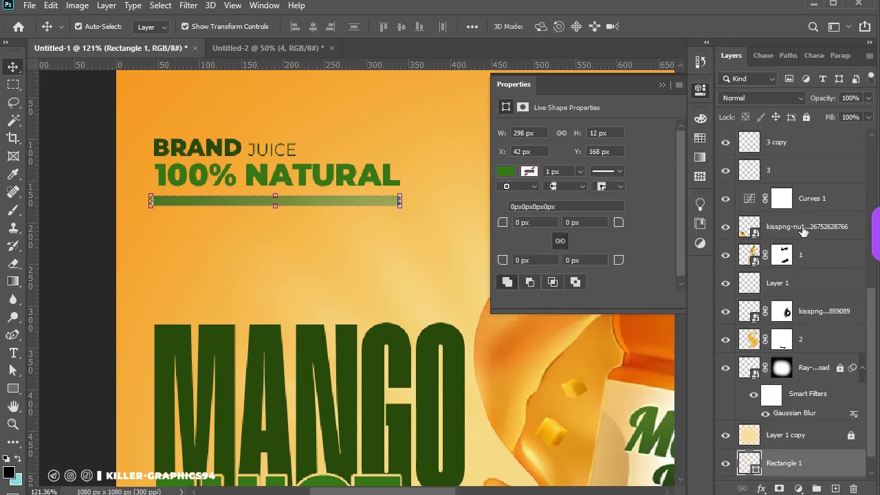
scroll(803, 231, down, 2)
key(ctrl+shift+bracketright)
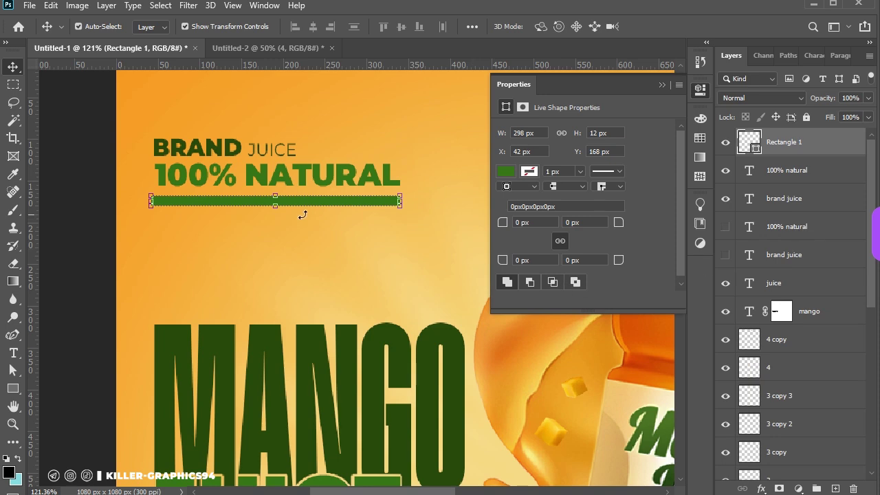
key(ctrl+t)
drag(275, 205, 275, 202)
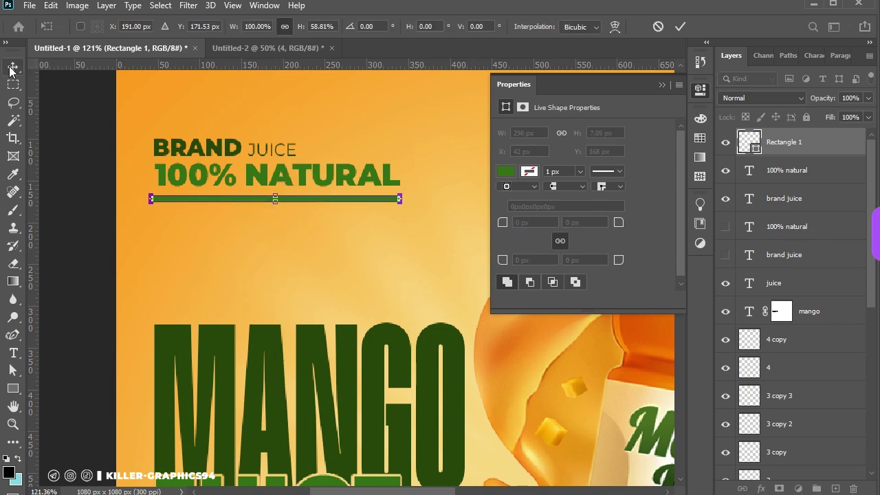
key(Return)
scroll(318, 199, down, 3)
scroll(301, 197, up, 1)
scroll(302, 203, down, 3)
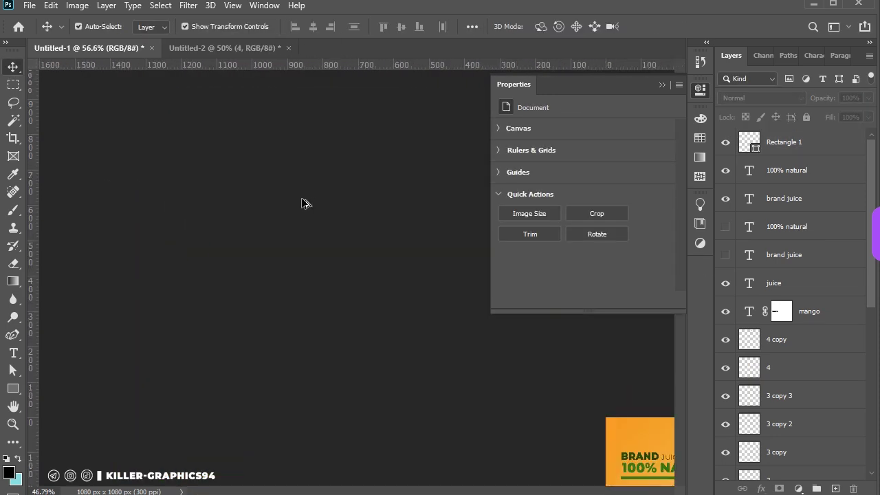
Shrink the KILLER GRAPHICS94 logo to fit beneath the MANGO JUICE headline.
click(700, 90)
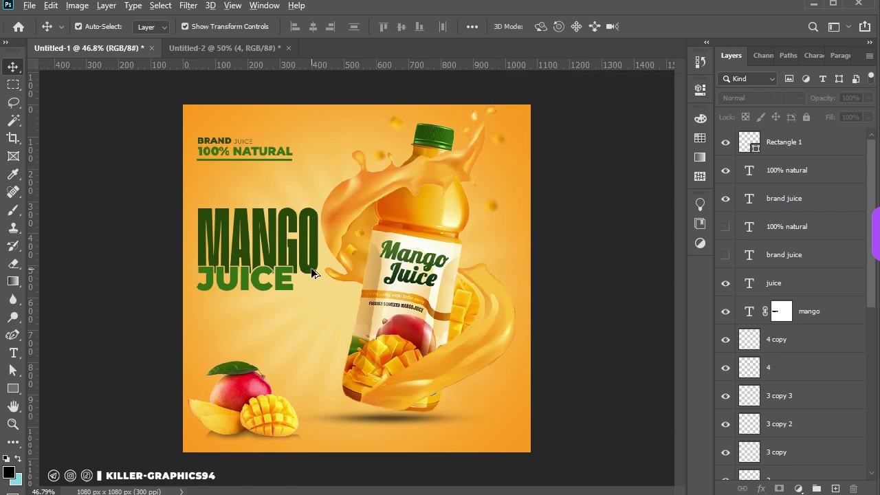
scroll(288, 287, up, 1)
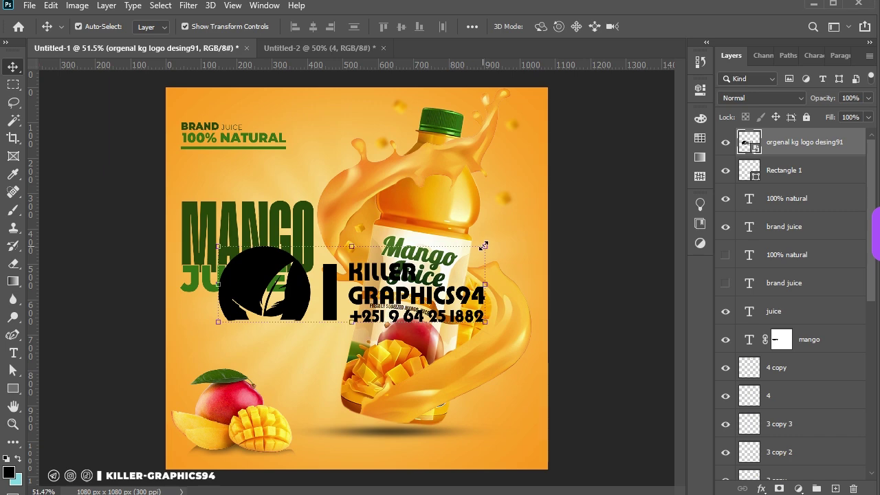
mouse_move(483, 246)
mouse_down()
mouse_move(273, 278)
mouse_move(251, 307)
mouse_up()
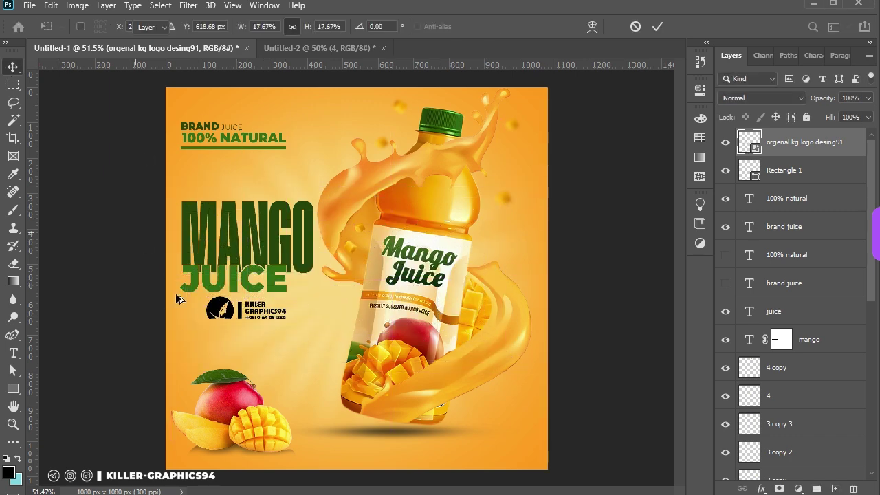
key(Return)
scroll(274, 302, up, 3)
scroll(404, 360, down, 3)
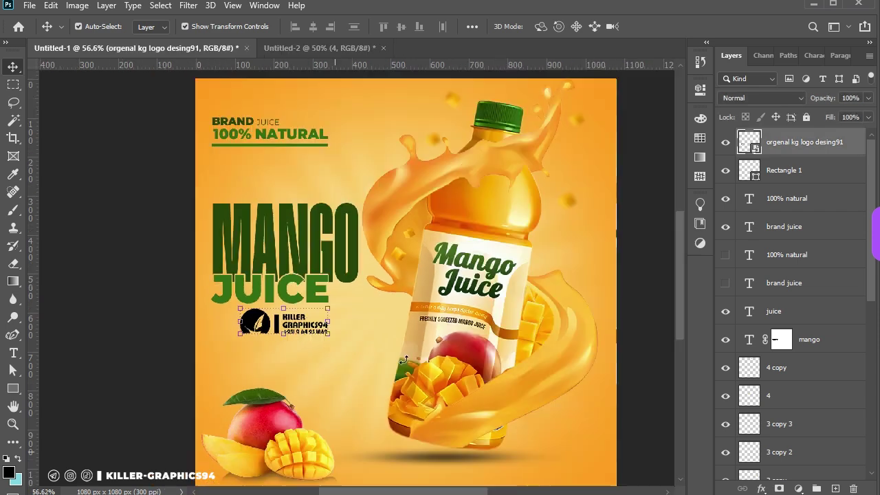
Give the logo a Color Overlay of dark green #26440a sampled from the MANGO headline.
click(757, 488)
click(683, 322)
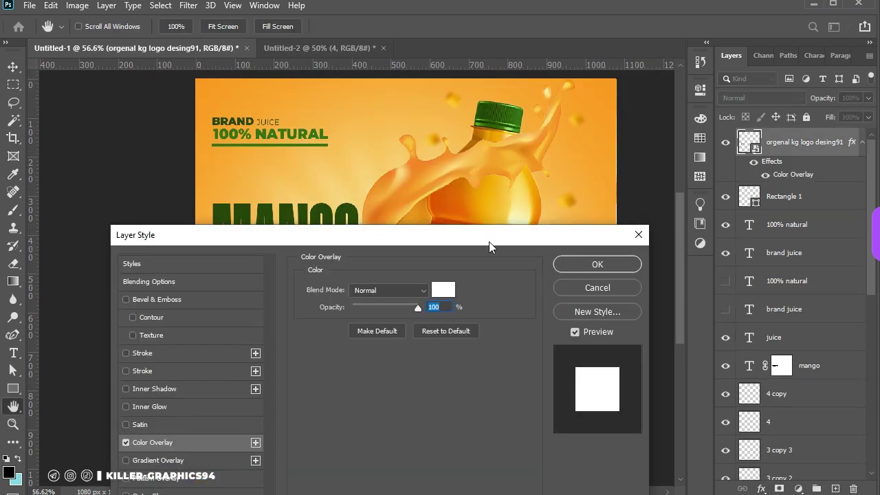
drag(488, 241, 473, 415)
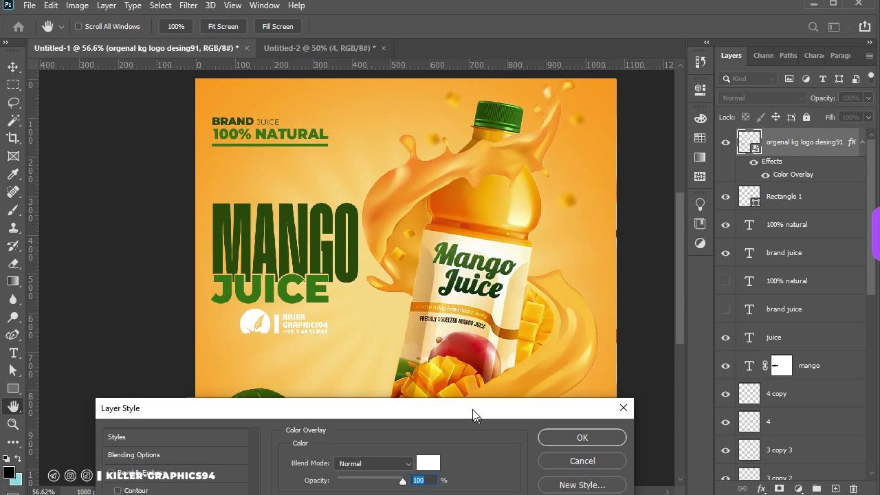
click(428, 463)
click(277, 278)
click(276, 240)
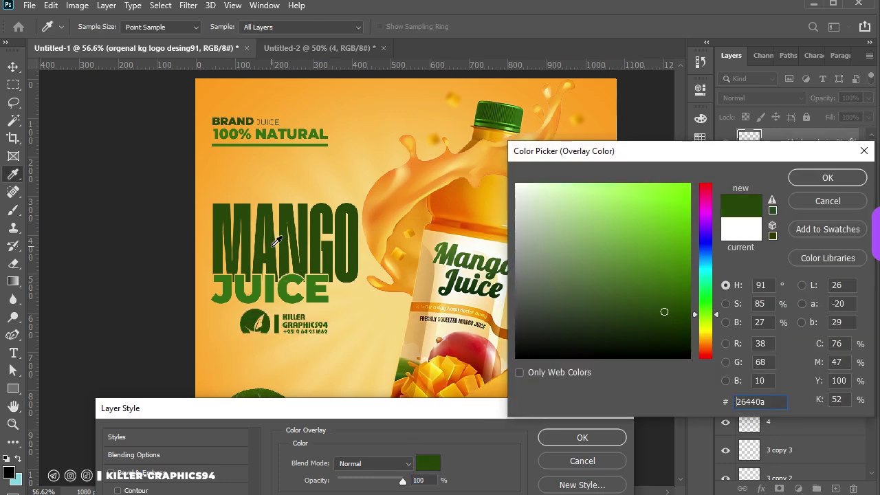
click(828, 177)
click(604, 438)
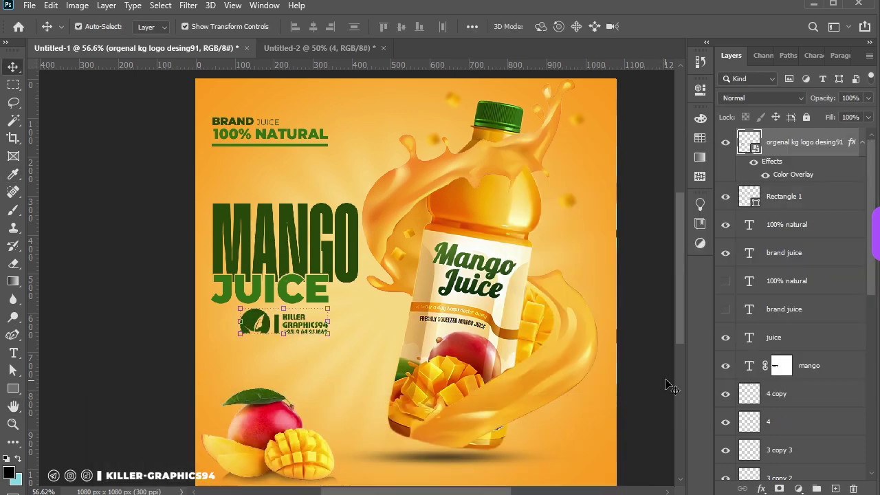
Scale the logo to about 13.5% and shift it slightly down and left under JUICE.
scroll(298, 325, up, 2)
drag(259, 329, 259, 337)
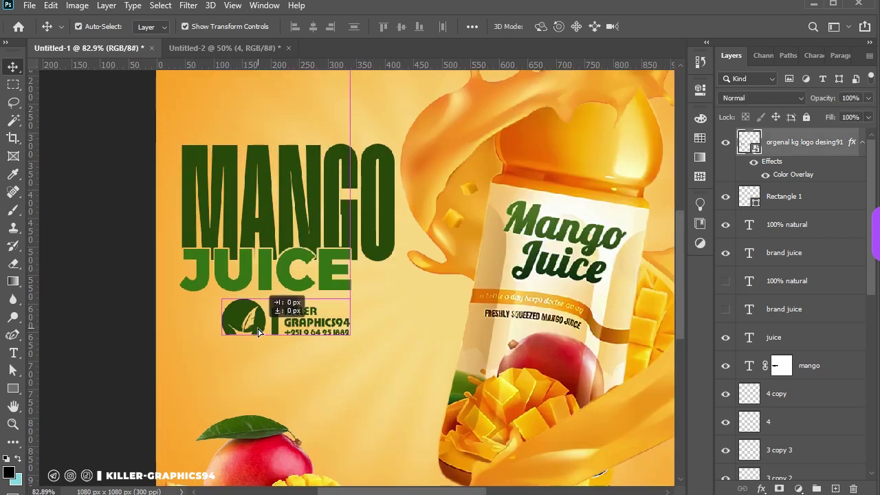
key(ctrl+t)
drag(174, 272, 234, 289)
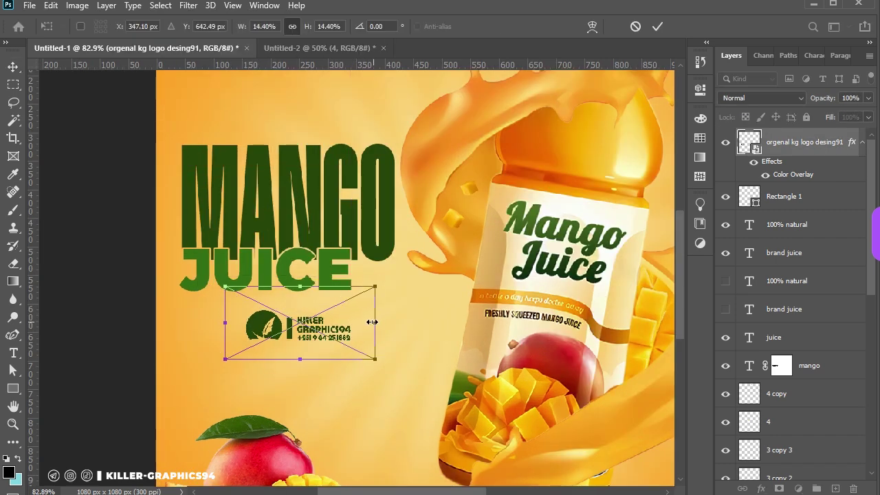
drag(326, 332, 305, 334)
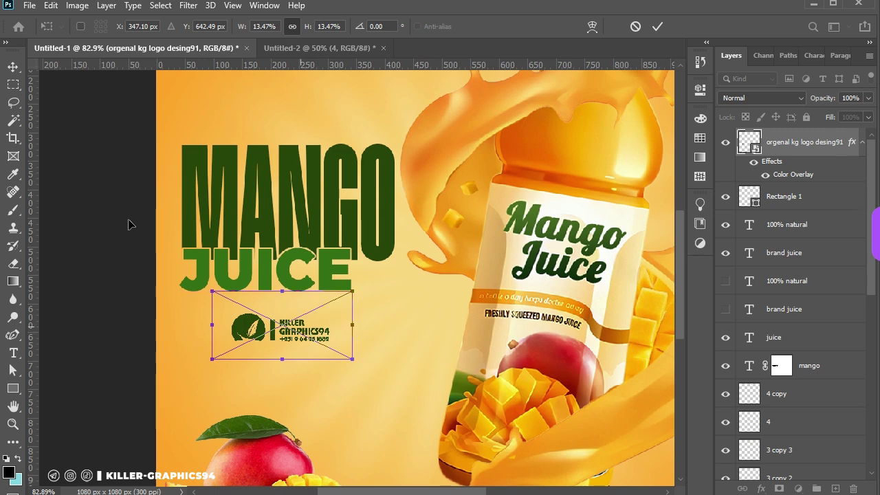
click(13, 66)
key(ctrl+0)
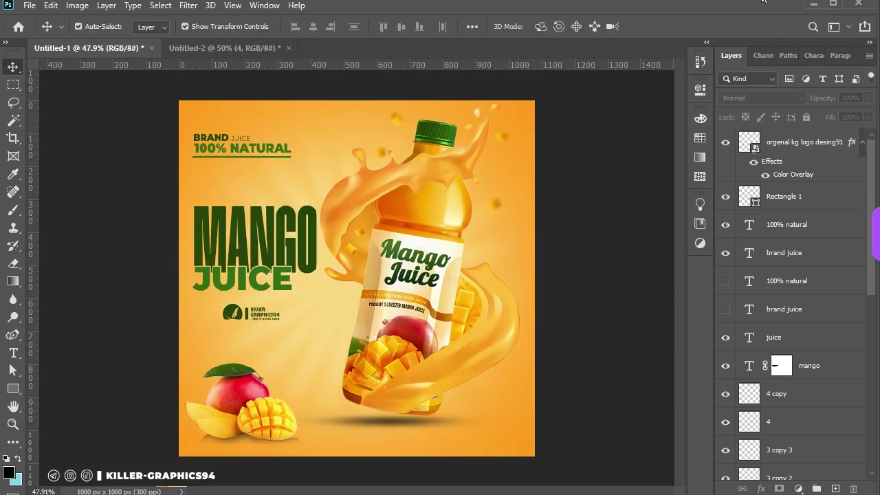
Give footer handle layer 1212 a Color Overlay of green #336c14 sampled from the poster text.
click(760, 489)
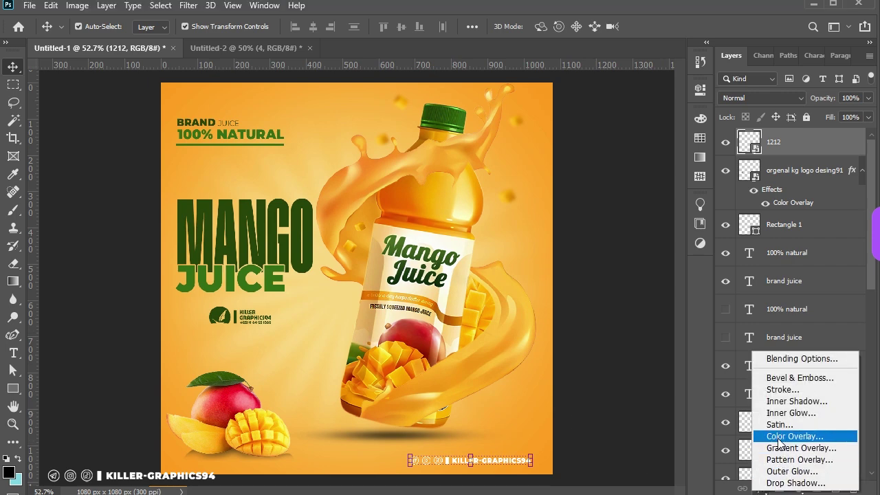
key(Escape)
key(space)
click(427, 289)
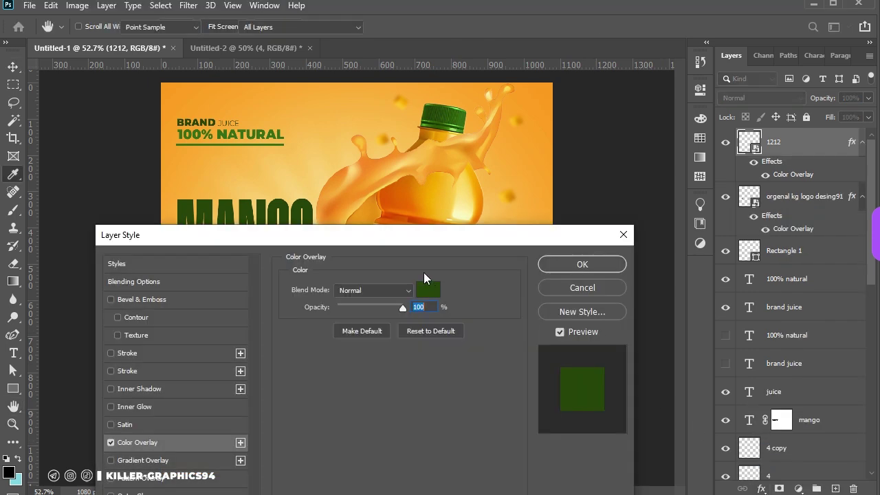
key(Return)
click(426, 294)
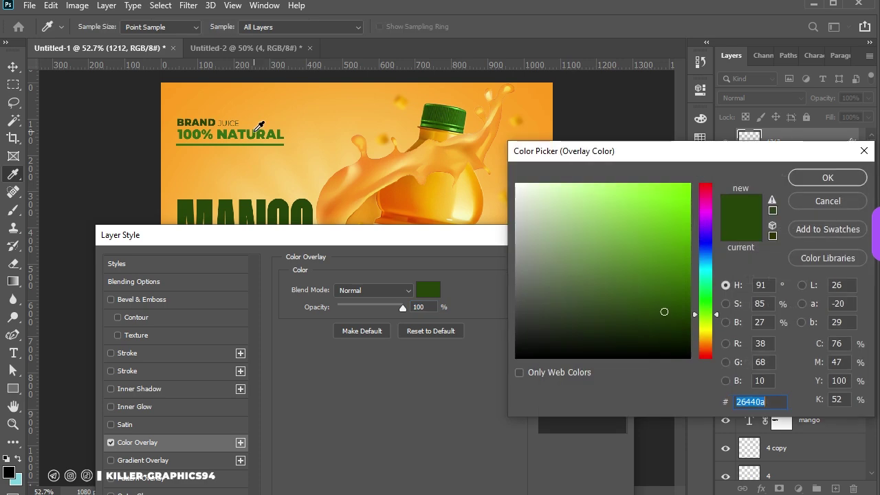
click(259, 130)
click(828, 177)
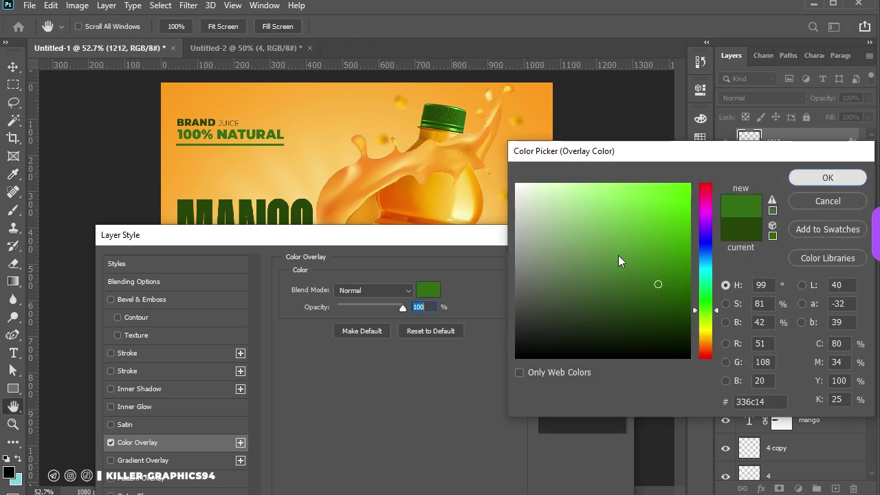
click(614, 260)
Pull the Curves 1 RGB midpoint down to slightly darken the whole poster.
scroll(614, 259, down, 1)
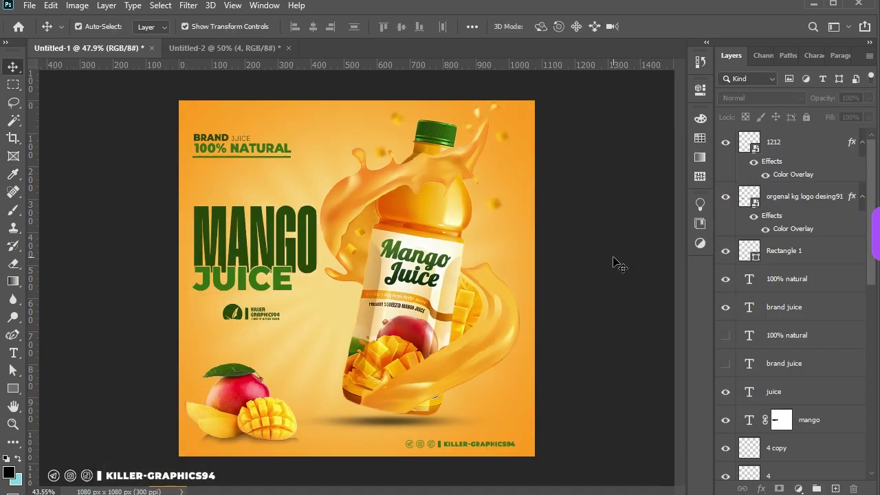
scroll(613, 260, down, 1)
scroll(614, 260, up, 1)
scroll(752, 255, down, 1)
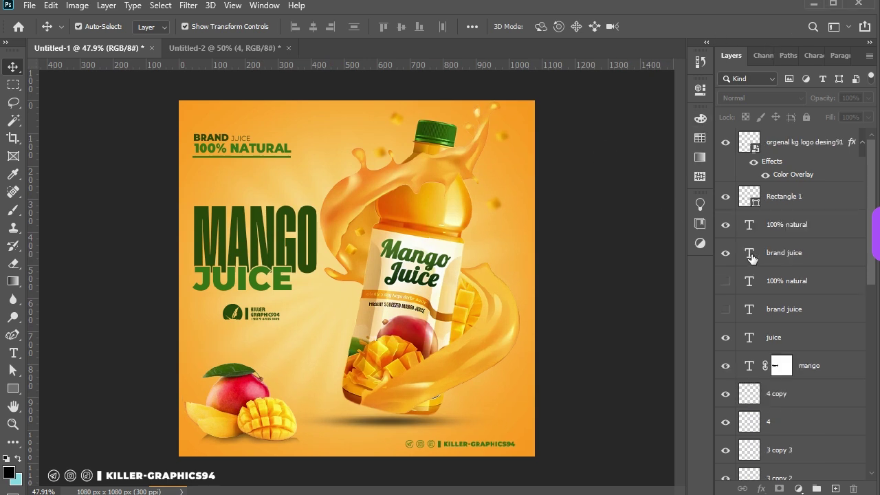
scroll(791, 303, down, 5)
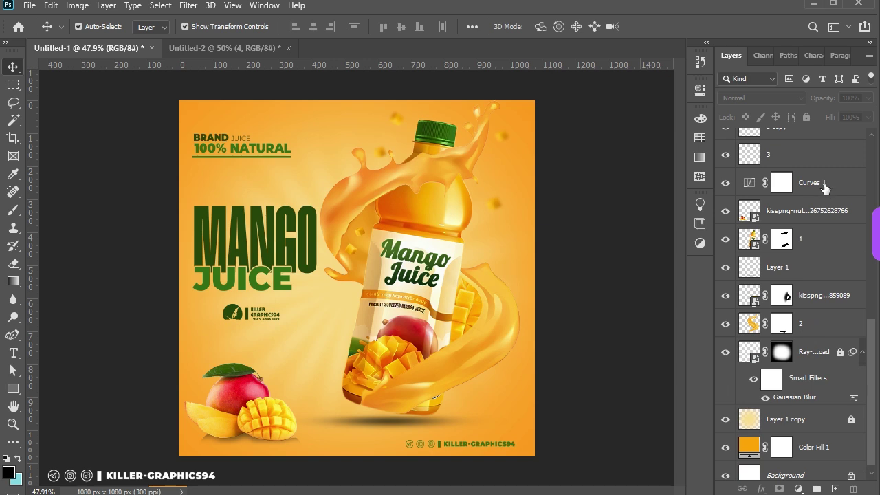
click(749, 184)
double_click(749, 184)
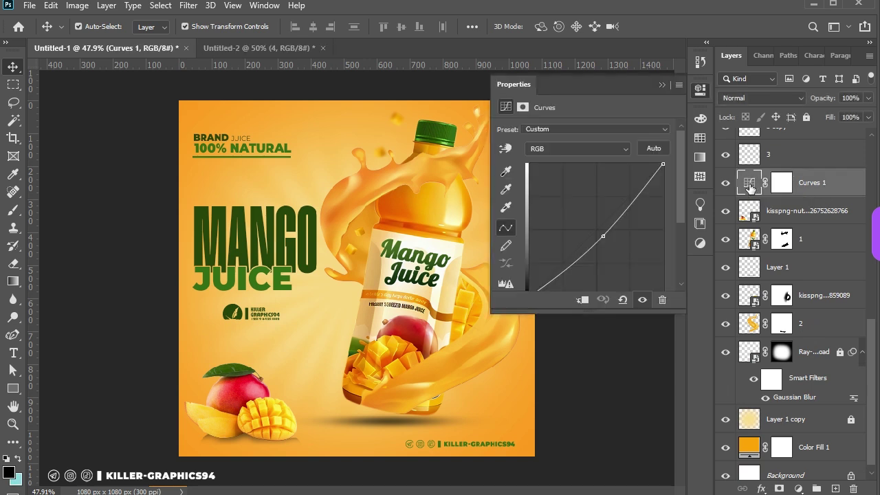
drag(601, 221, 602, 245)
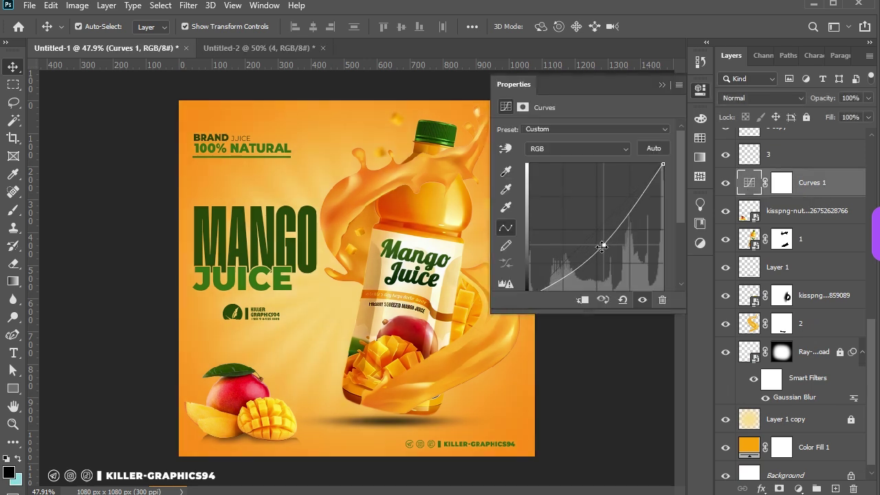
click(663, 85)
click(632, 174)
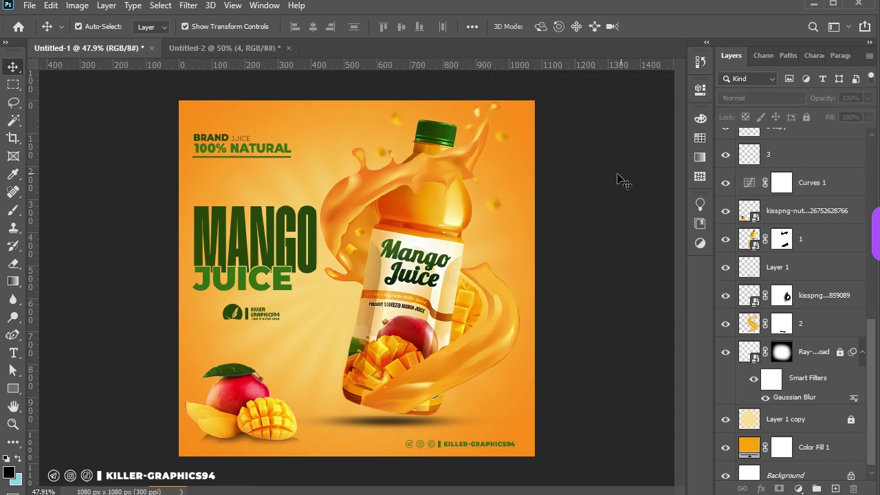
scroll(620, 180, up, 1)
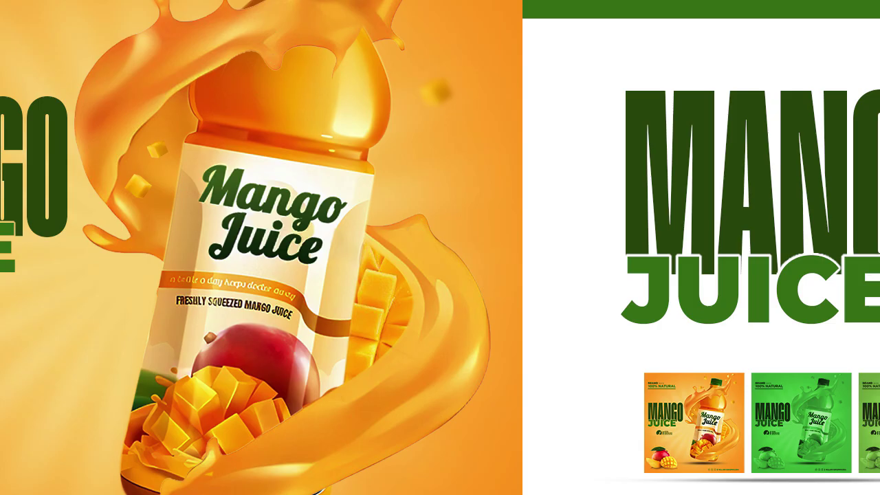